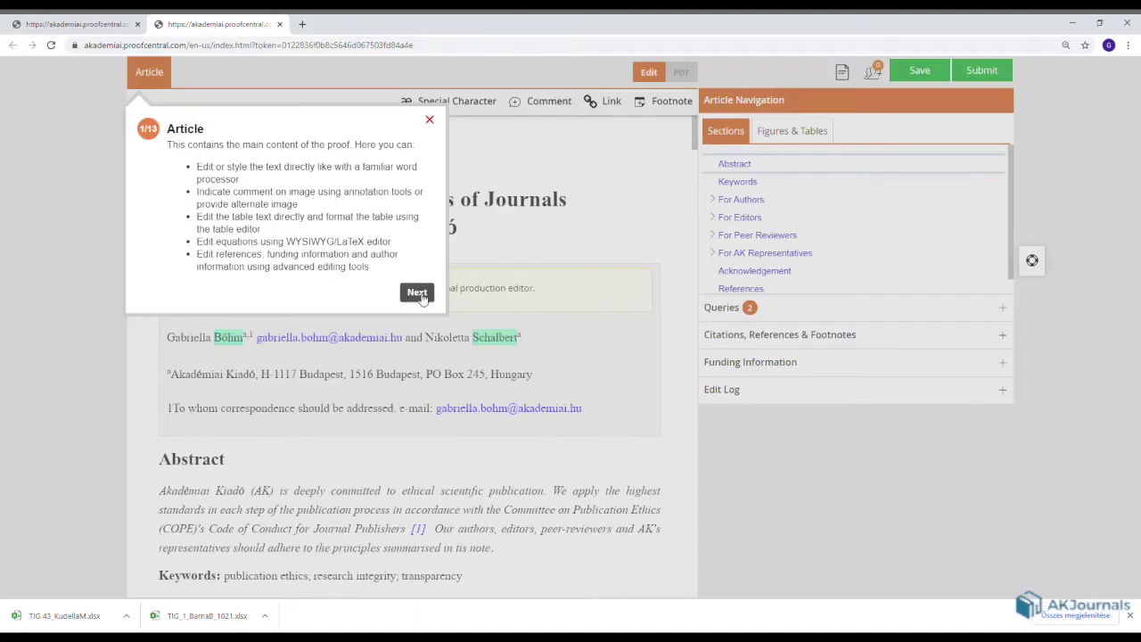
Step through the Article, Edit Mode, Tool Bar and Navigation tour stops, close the tour, then view the PDF.
{"action": "left_click", "coordinate": [418, 293]}
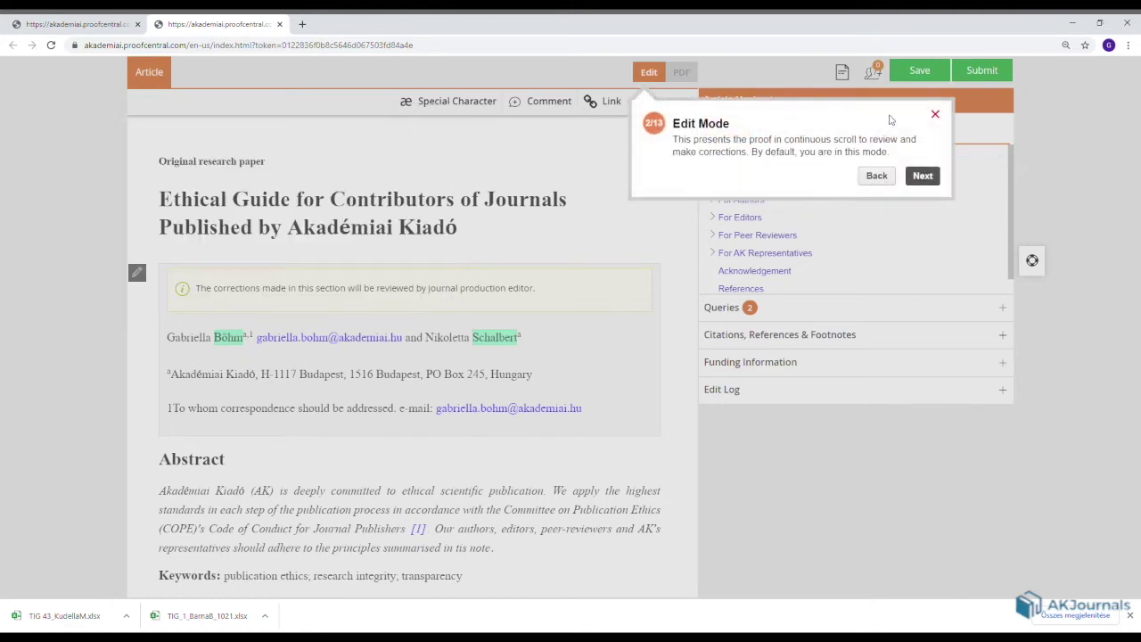
{"action": "left_click", "coordinate": [923, 175]}
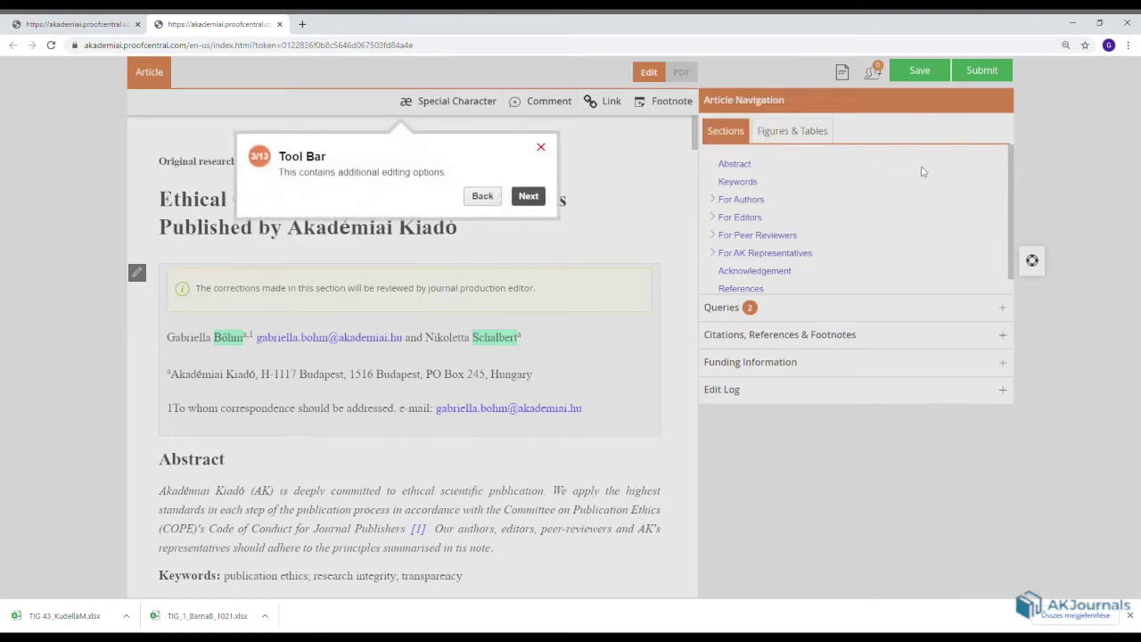
{"action": "left_click", "coordinate": [528, 196]}
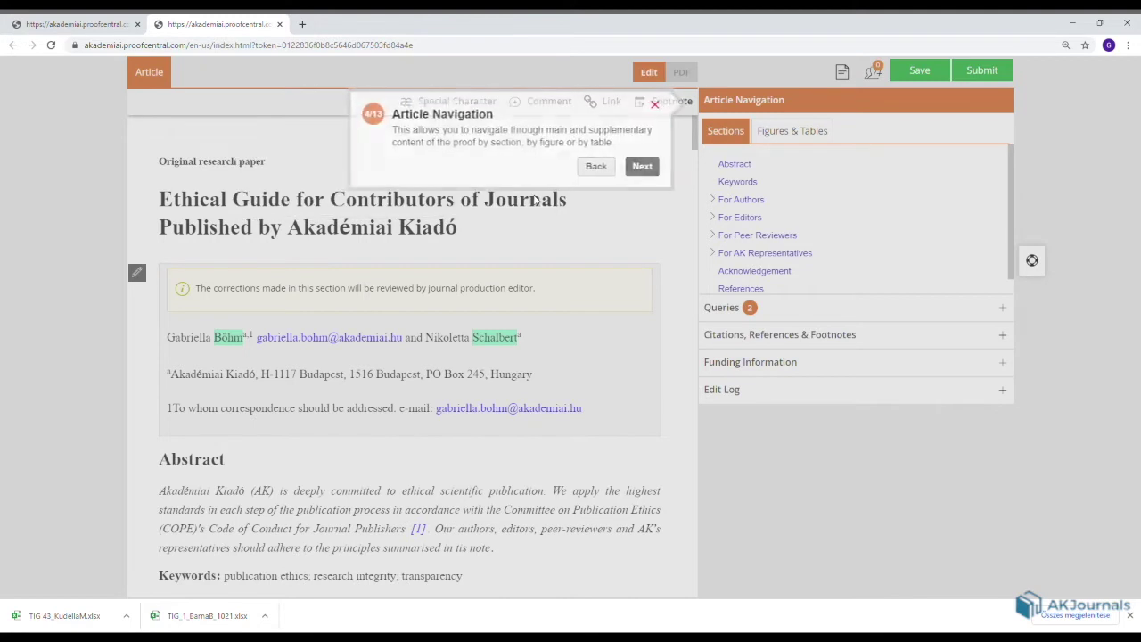
{"action": "left_click", "coordinate": [659, 105]}
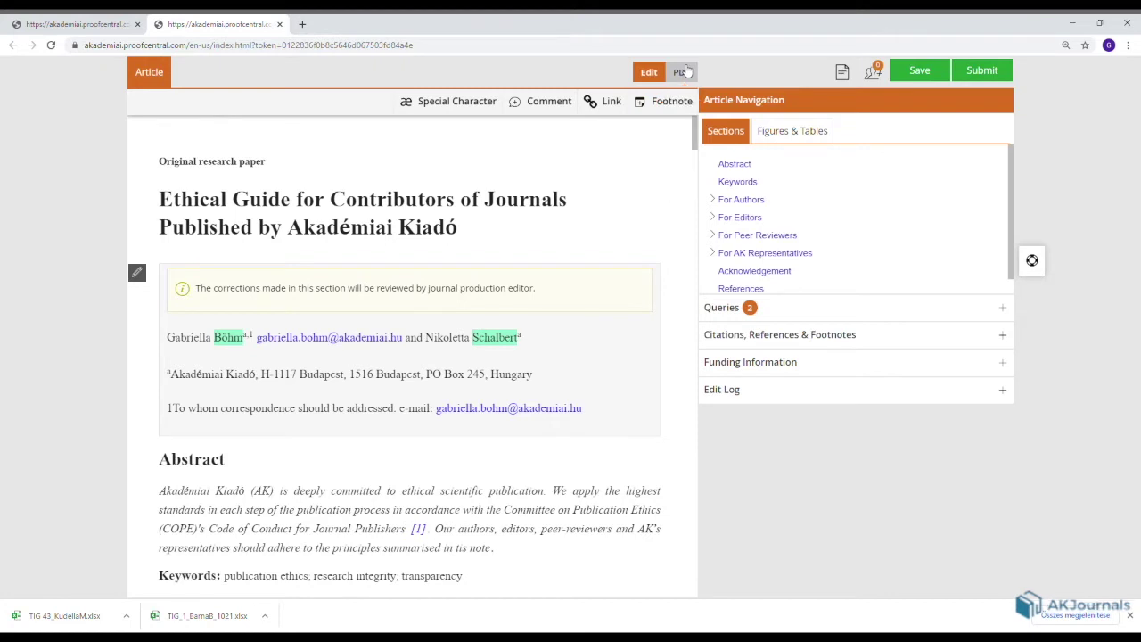
{"action": "left_click", "coordinate": [682, 71]}
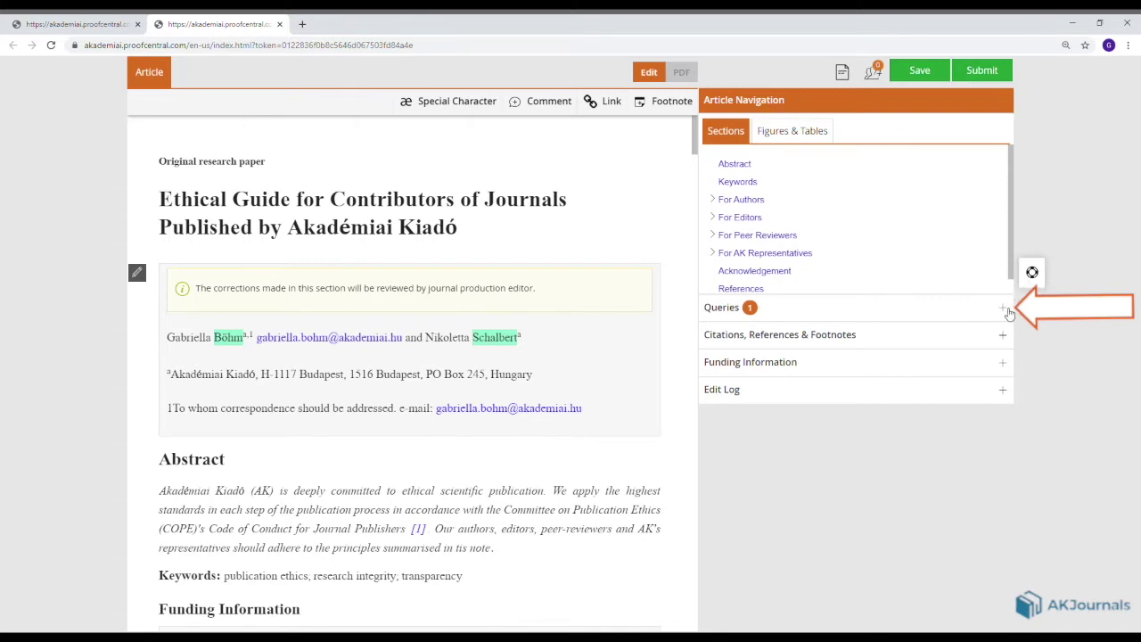
Open the Queries panel to show query Q1 about missing references 12 and 13.
{"action": "left_click", "coordinate": [1004, 309]}
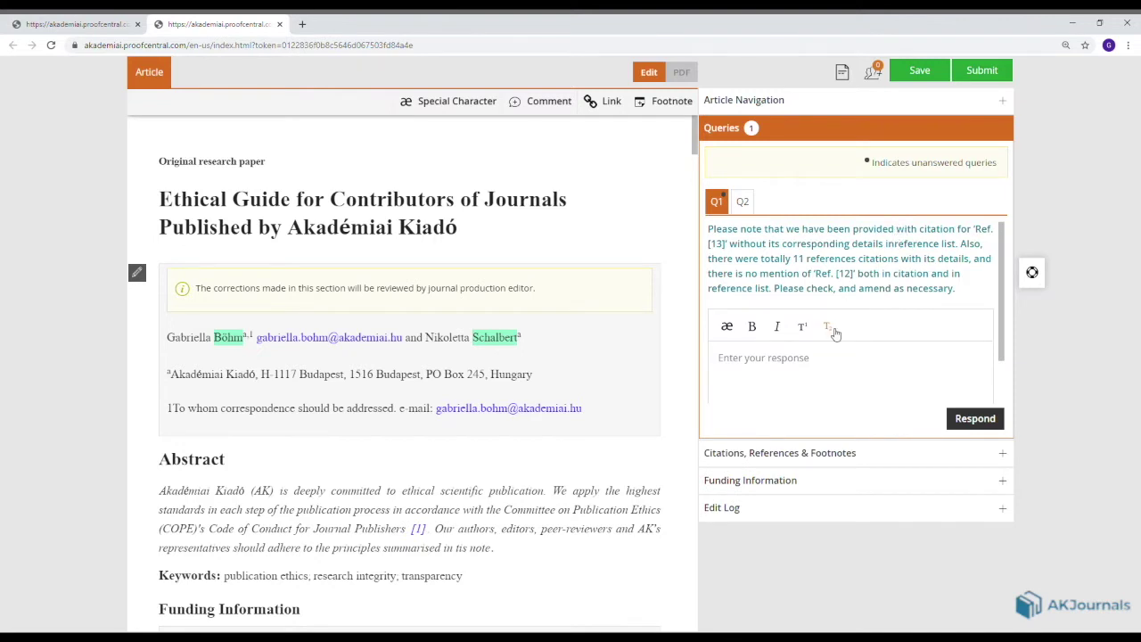
Answer query Q1 with 'Please delete [13]'.
{"action": "left_click", "coordinate": [797, 364]}
{"action": "type", "text": "Please delete"}
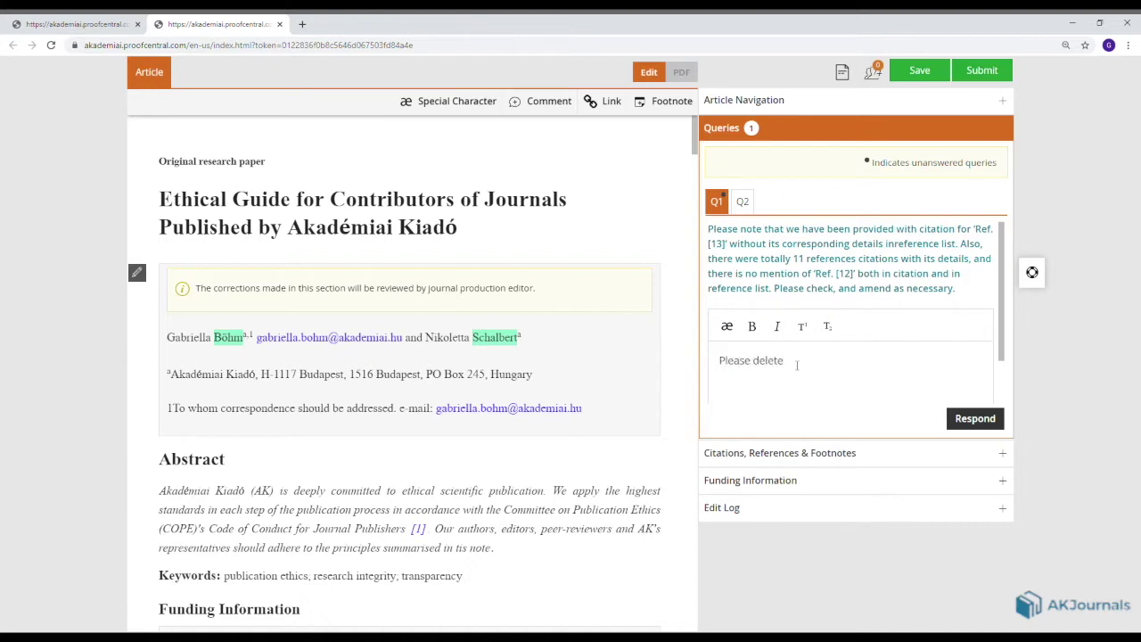
{"action": "type", "text": " [13]."}
{"action": "left_click", "coordinate": [971, 419]}
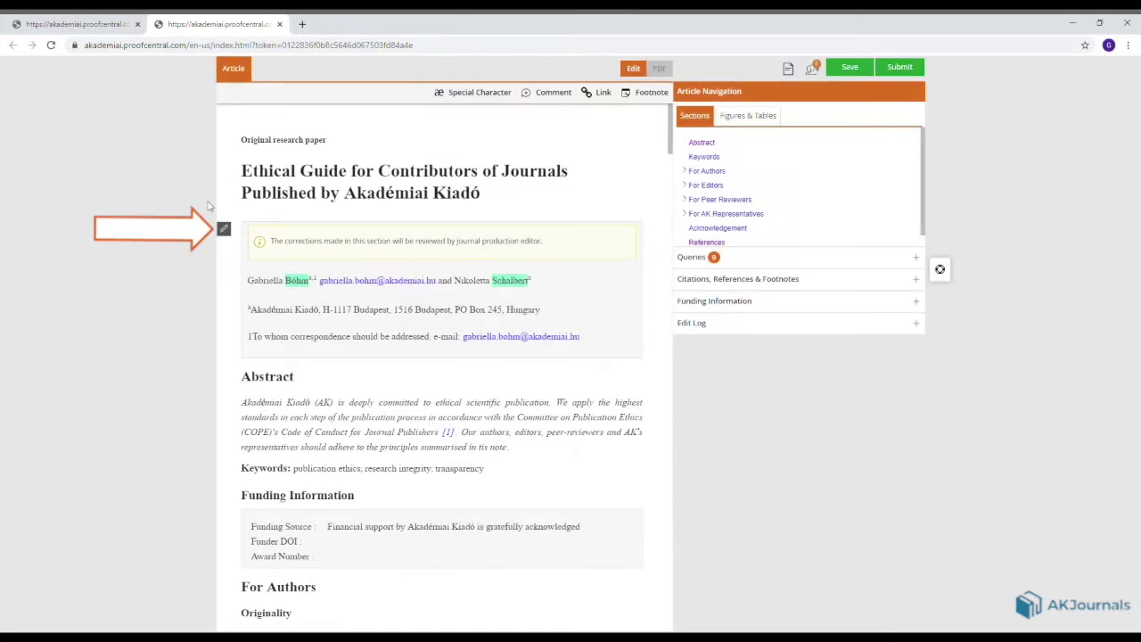
Give the first author the degree PhD in the author group editor.
{"action": "left_click", "coordinate": [223, 225]}
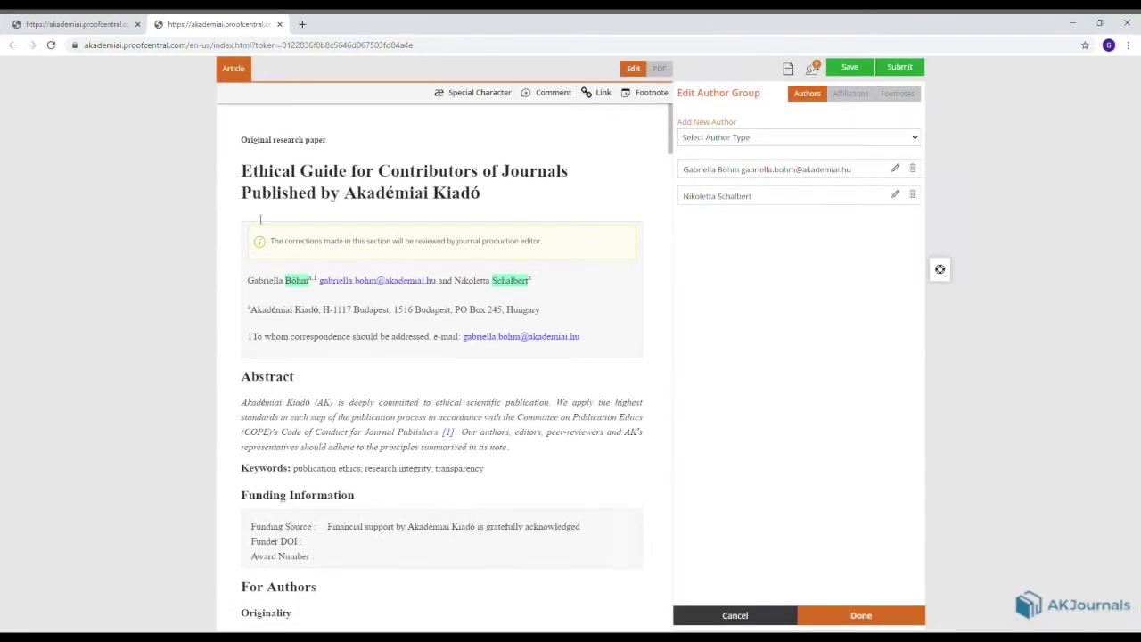
{"action": "left_click", "coordinate": [902, 168]}
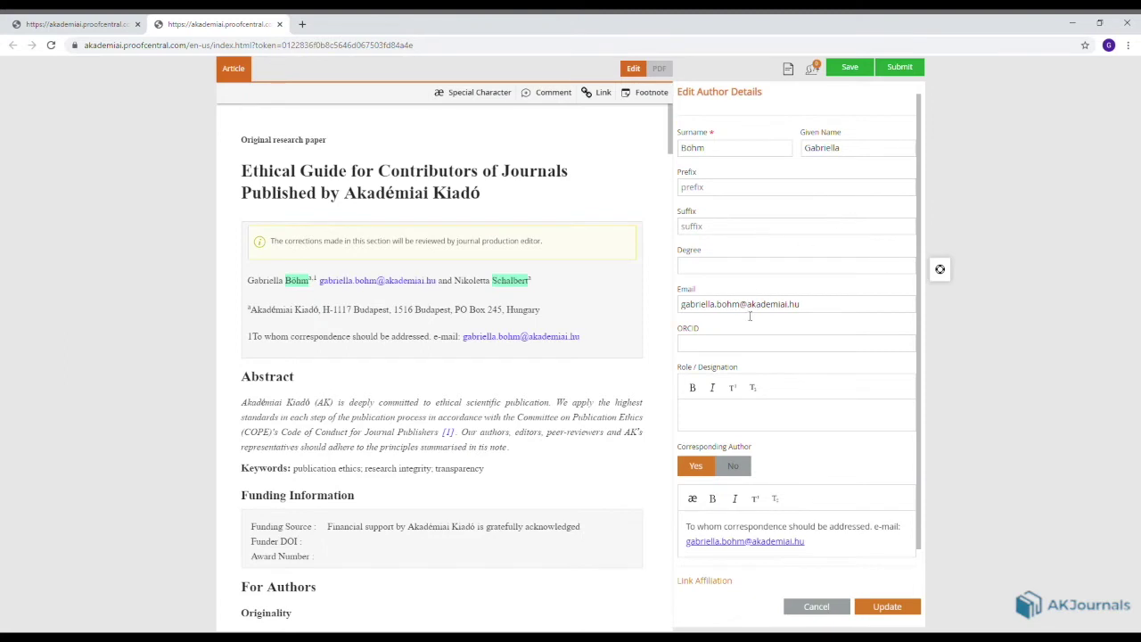
{"action": "left_click", "coordinate": [714, 265]}
{"action": "type", "text": "PhD"}
{"action": "left_click", "coordinate": [889, 607]}
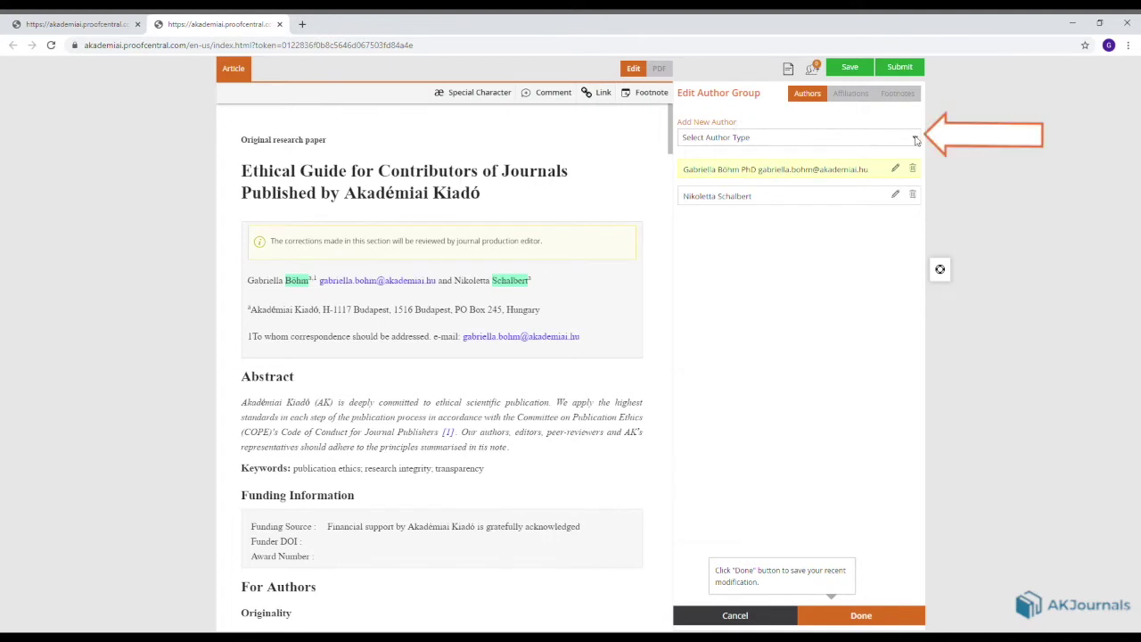
Start a new author, toggle Corresponding on and off, then cancel without adding it.
{"action": "left_click", "coordinate": [901, 165]}
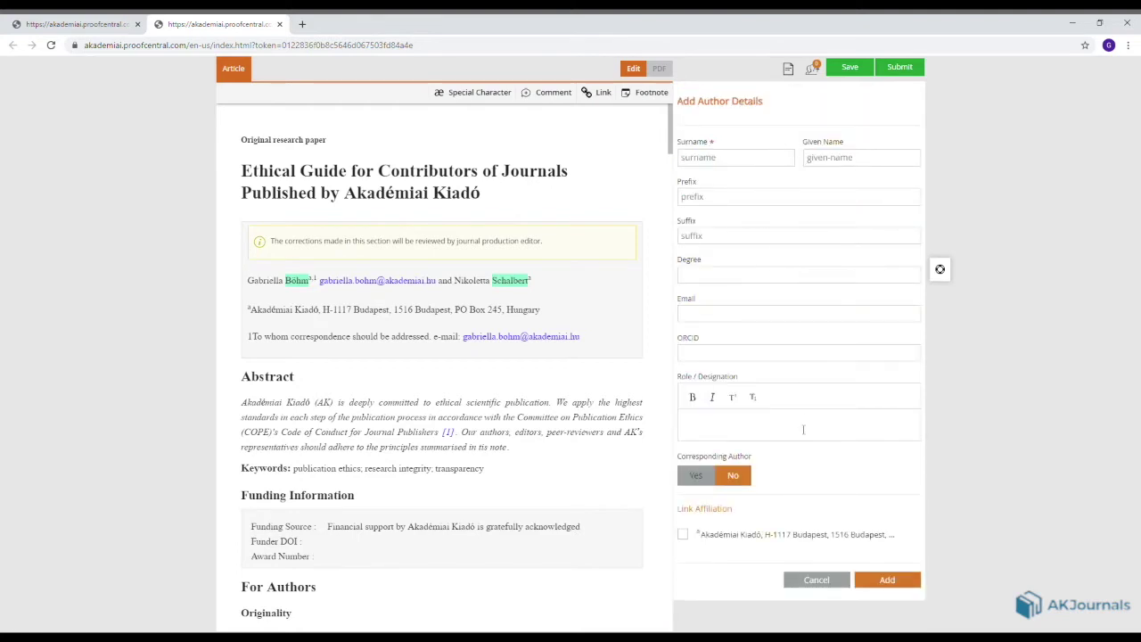
{"action": "left_click", "coordinate": [698, 475]}
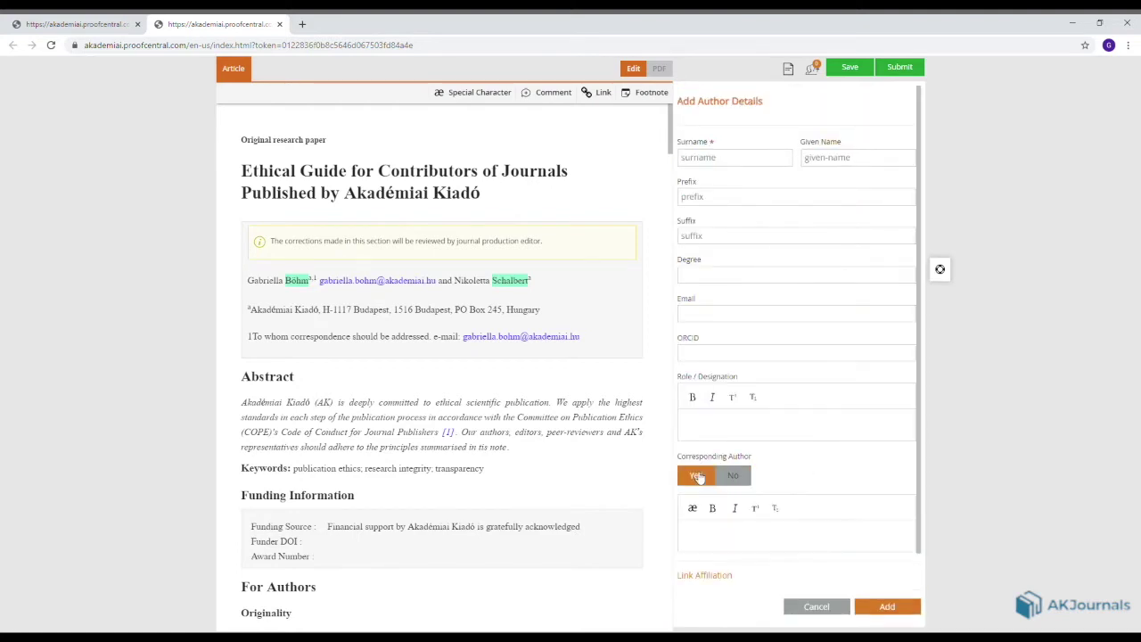
{"action": "left_click", "coordinate": [734, 476]}
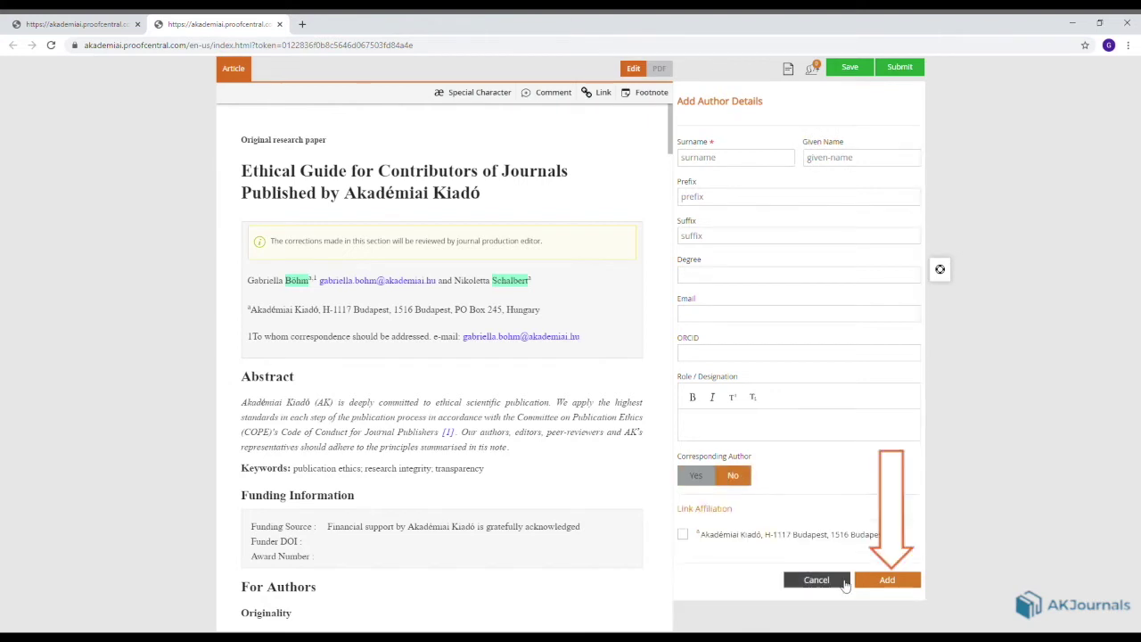
{"action": "left_click", "coordinate": [829, 580]}
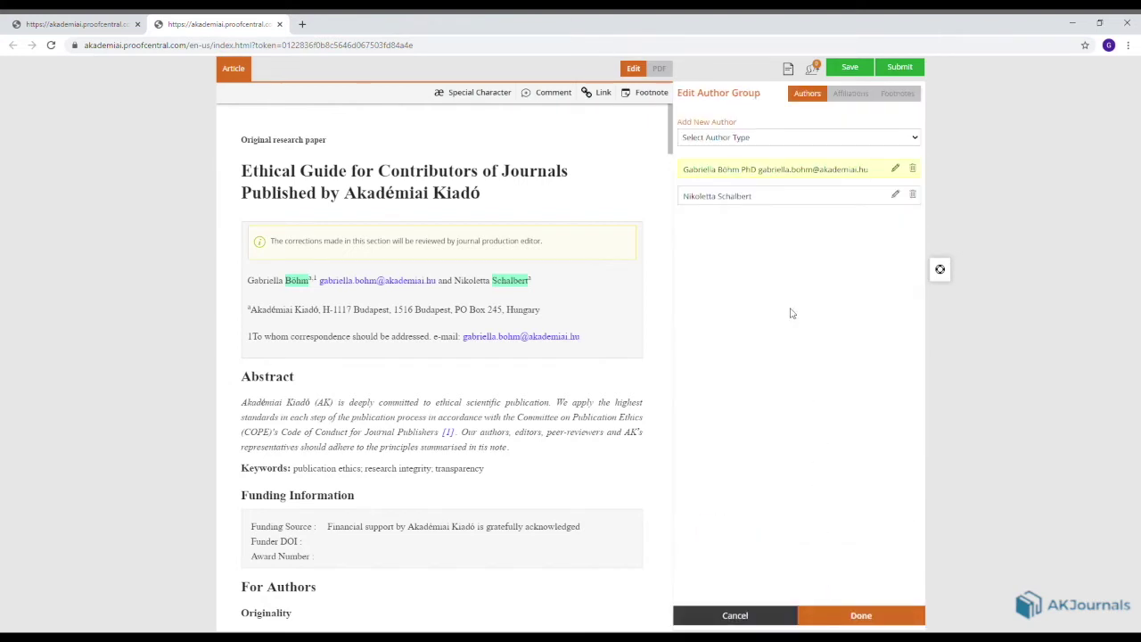
Remove 'H-1117 Budapest' from the existing affiliation address.
{"action": "left_click", "coordinate": [849, 93]}
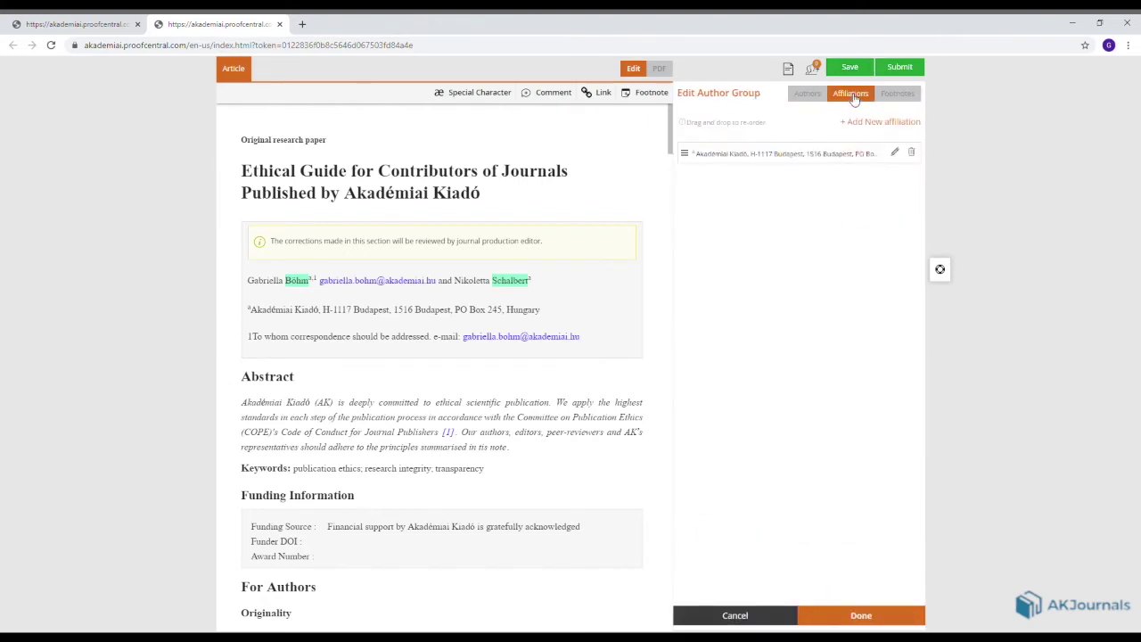
{"action": "left_click", "coordinate": [894, 155]}
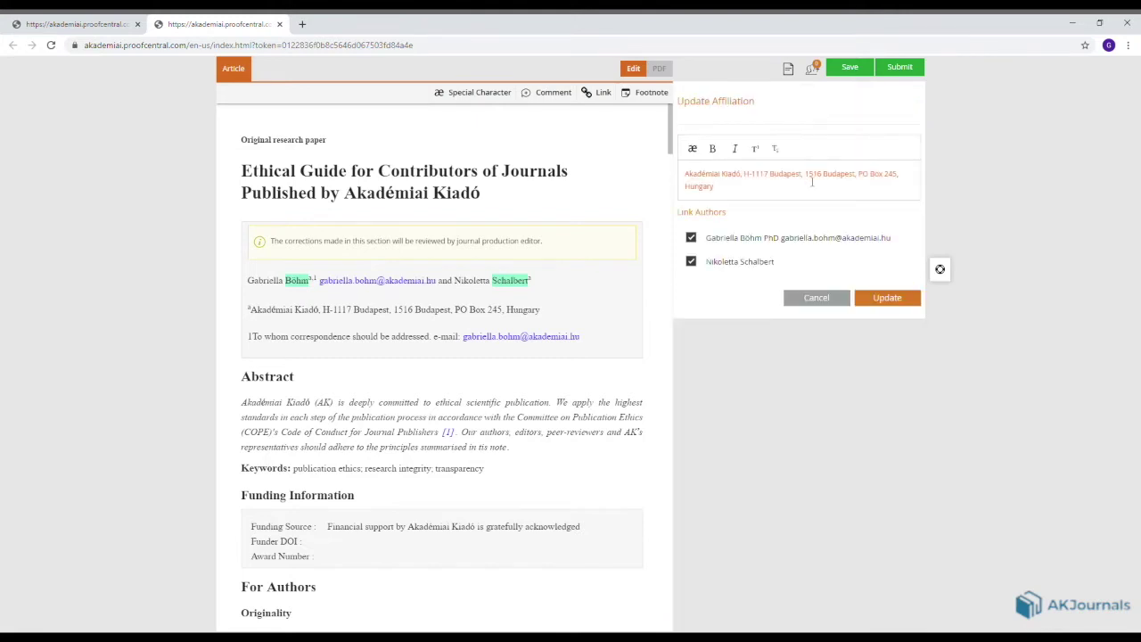
{"action": "left_click_drag", "start_coordinate": [805, 181], "coordinate": [752, 181]}
{"action": "key", "text": "BackSpace"}
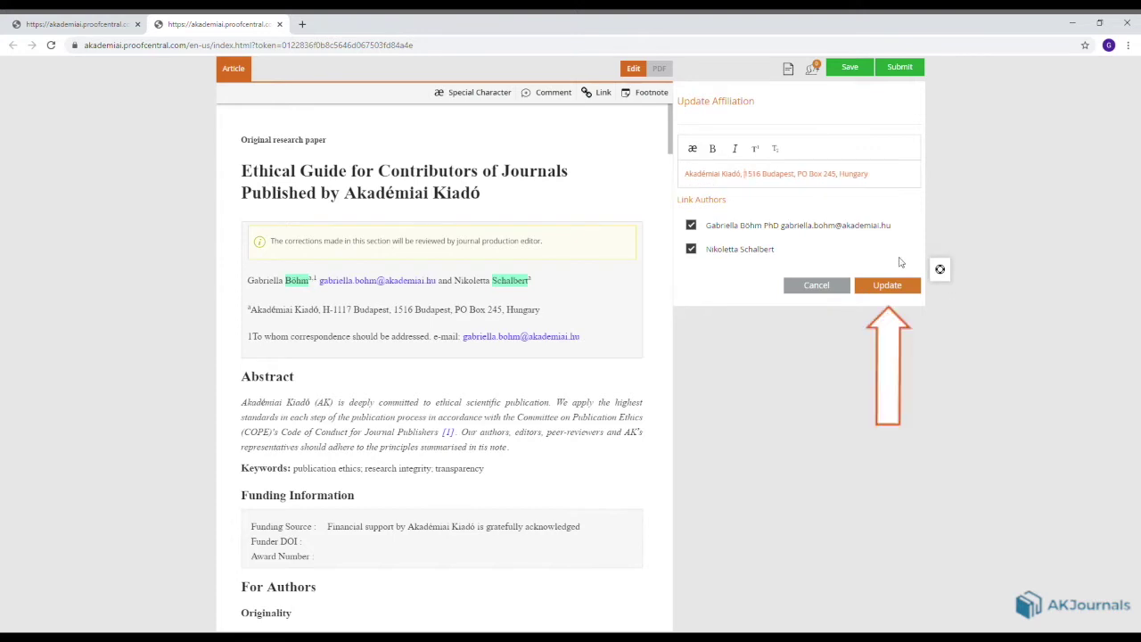
{"action": "left_click", "coordinate": [896, 297]}
Add the affiliation 'Blabla University, Nowhereland' linked to the second author.
{"action": "left_click", "coordinate": [883, 122]}
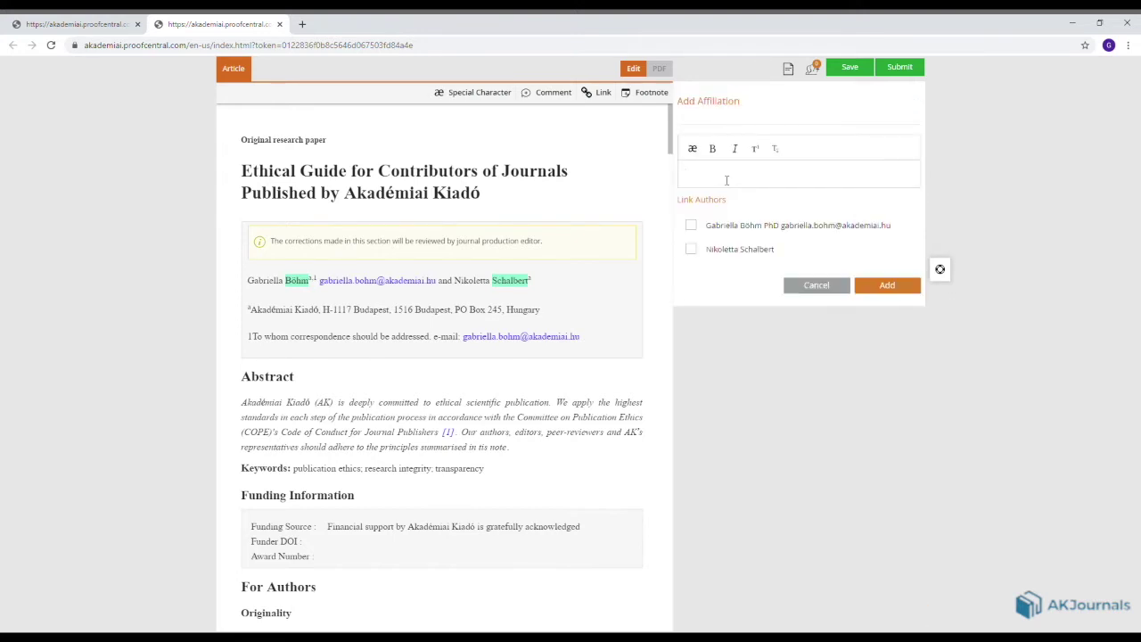
{"action": "type", "text": "Blabla University, Nowhereland"}
{"action": "left_click", "coordinate": [691, 249]}
{"action": "left_click", "coordinate": [897, 287]}
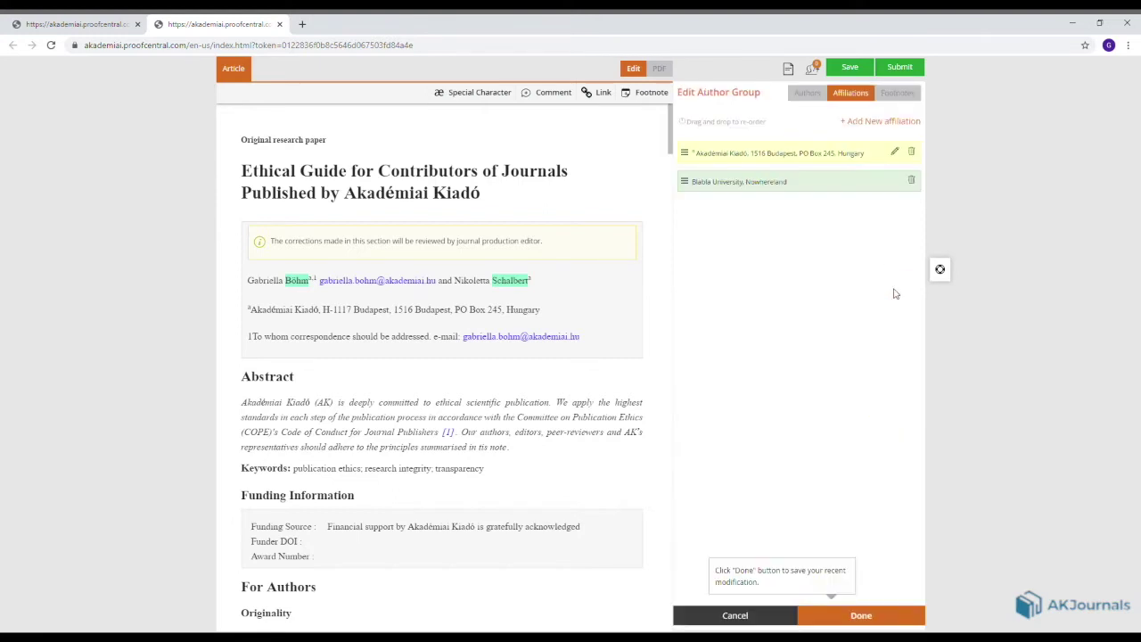
Add a labelled footnote 'She is smart.' for the second author and apply the author group changes.
{"action": "left_click", "coordinate": [906, 99]}
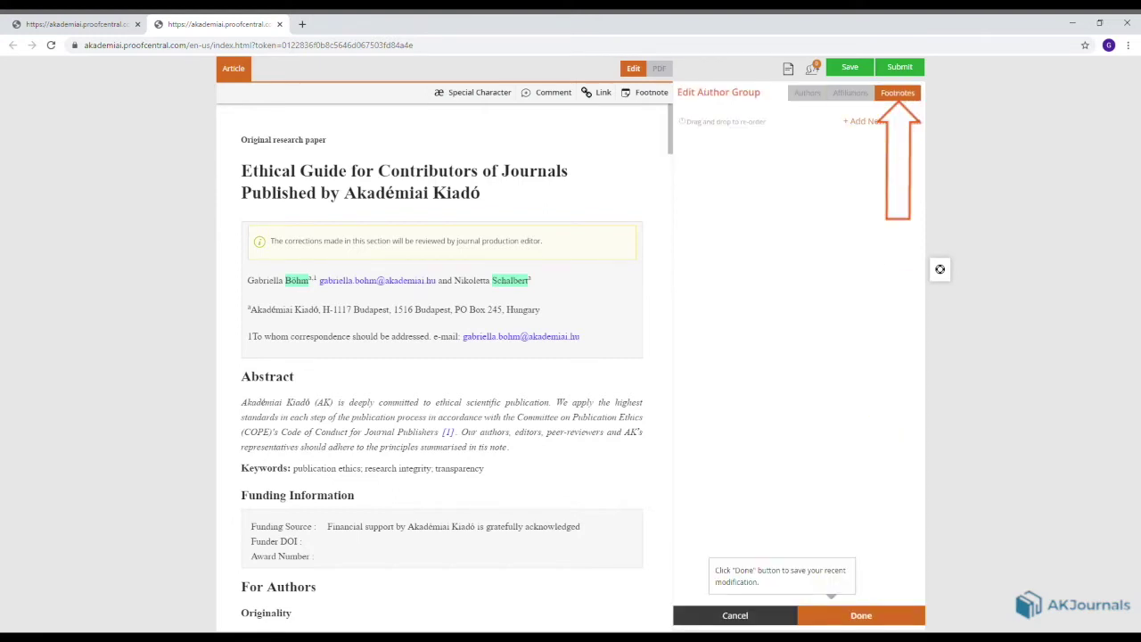
{"action": "left_click", "coordinate": [898, 125]}
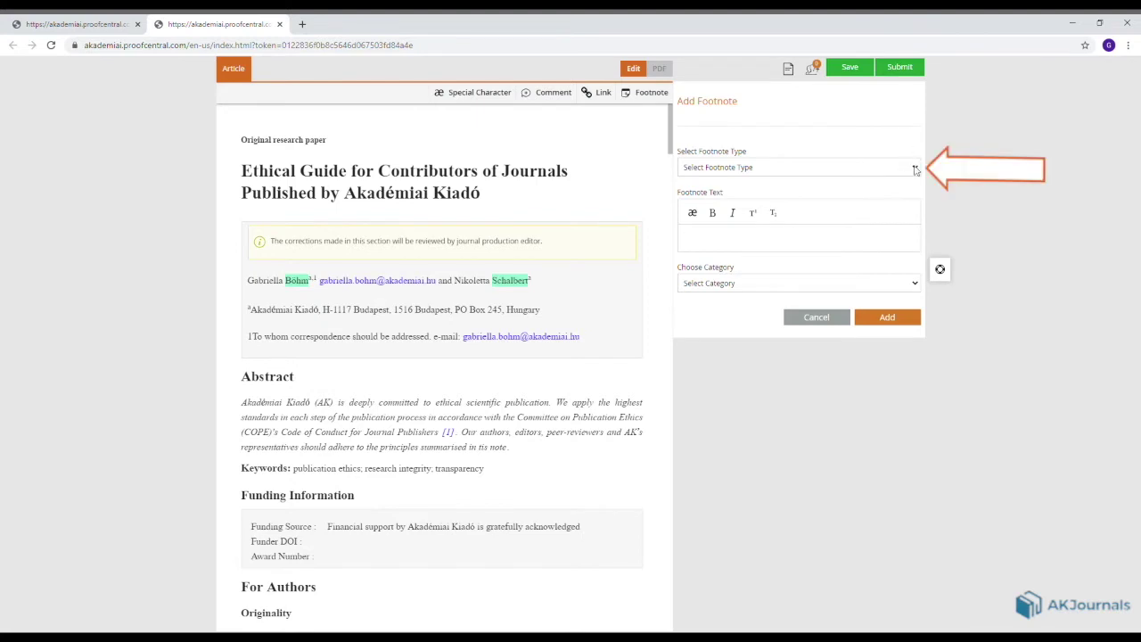
{"action": "key", "text": "Down"}
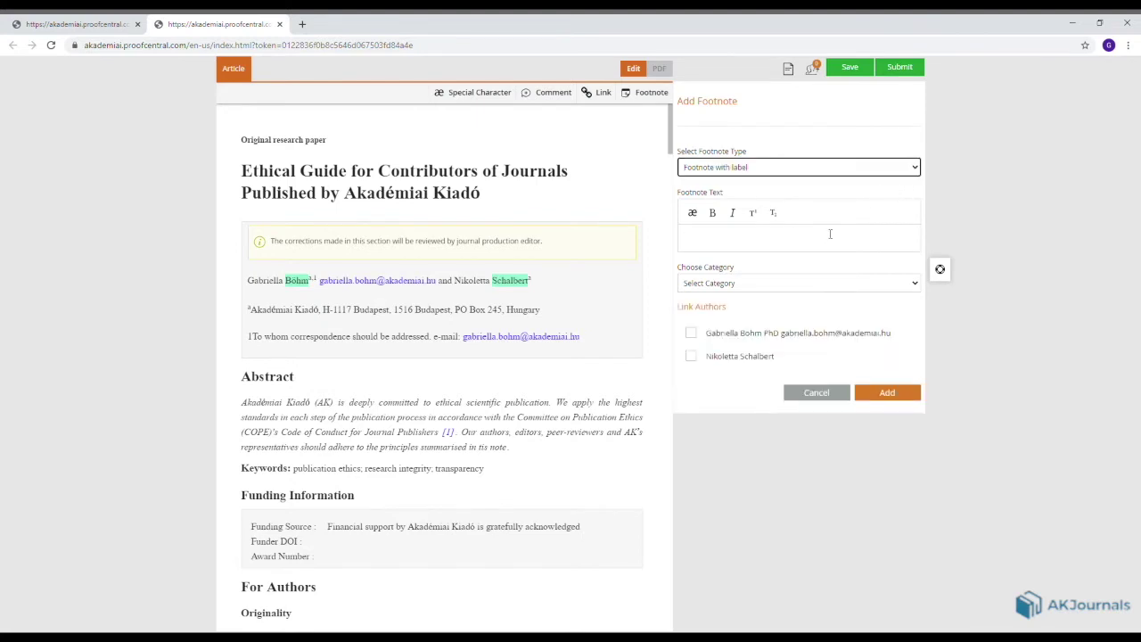
{"action": "left_click", "coordinate": [828, 238]}
{"action": "type", "text": "She "}
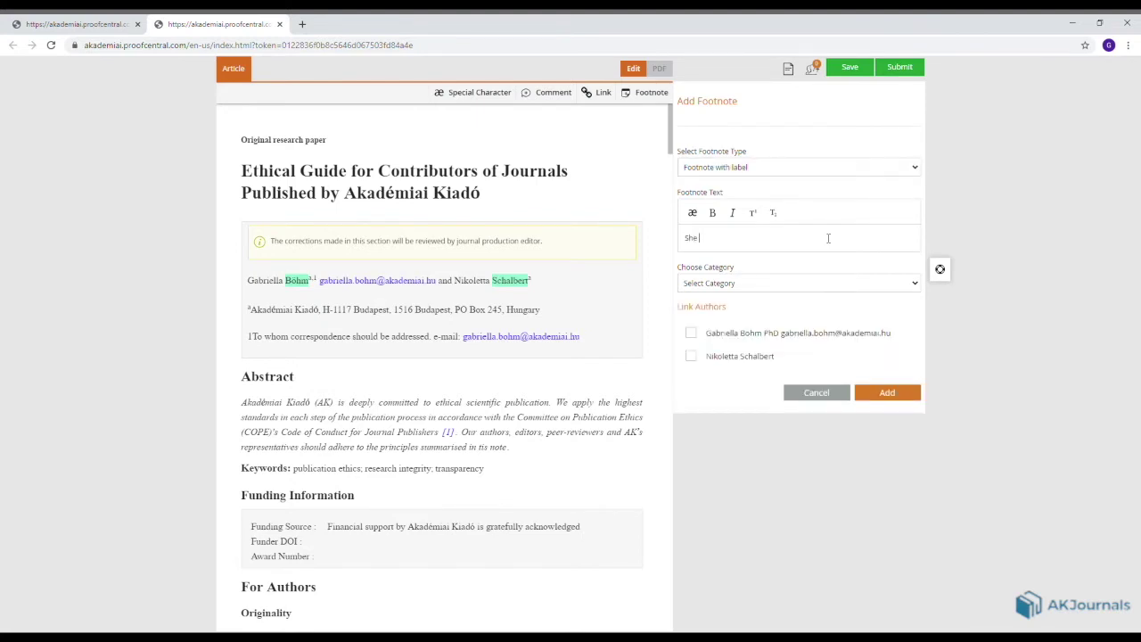
{"action": "type", "text": "is smart."}
{"action": "left_click", "coordinate": [691, 356]}
{"action": "left_click", "coordinate": [901, 395]}
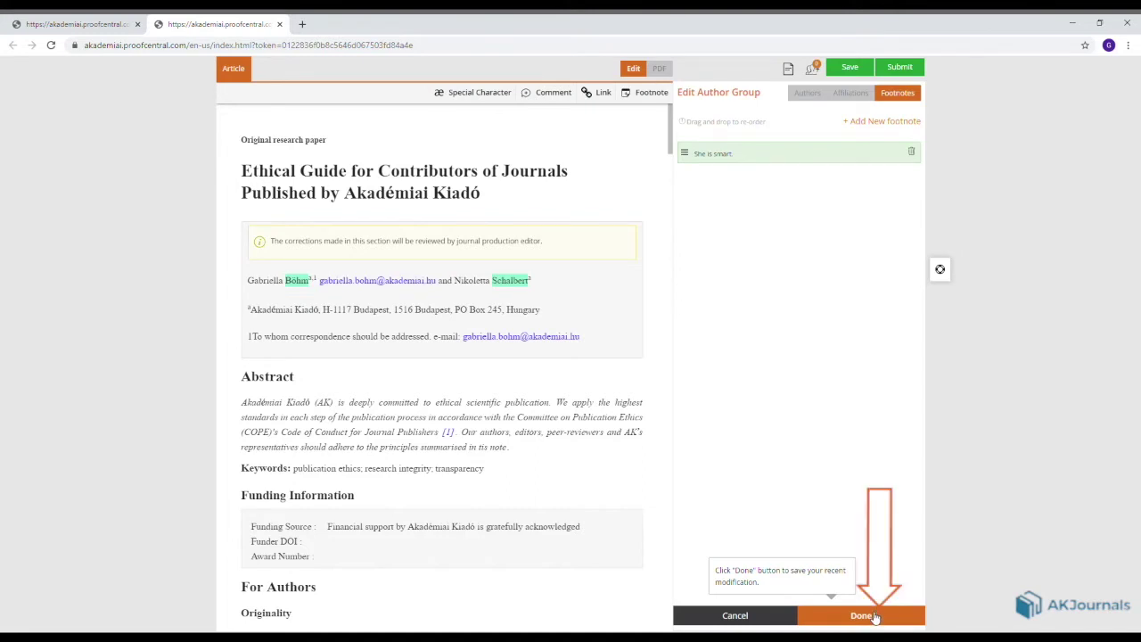
{"action": "left_click", "coordinate": [864, 615]}
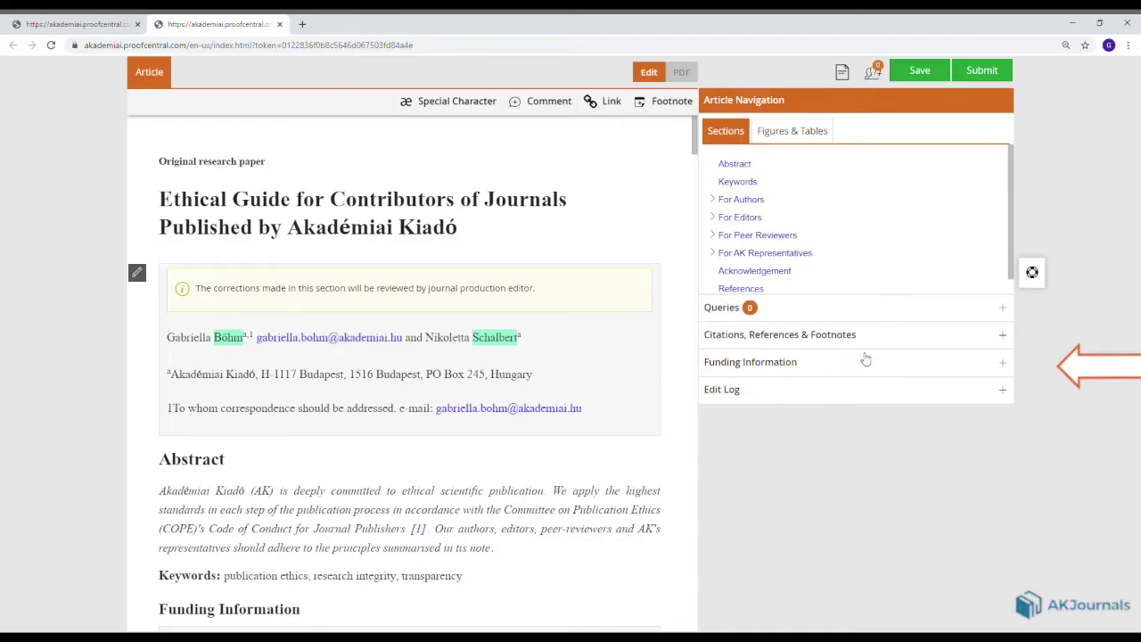
End the funding source with a full stop and set the award number to 123.
{"action": "left_click", "coordinate": [1007, 365]}
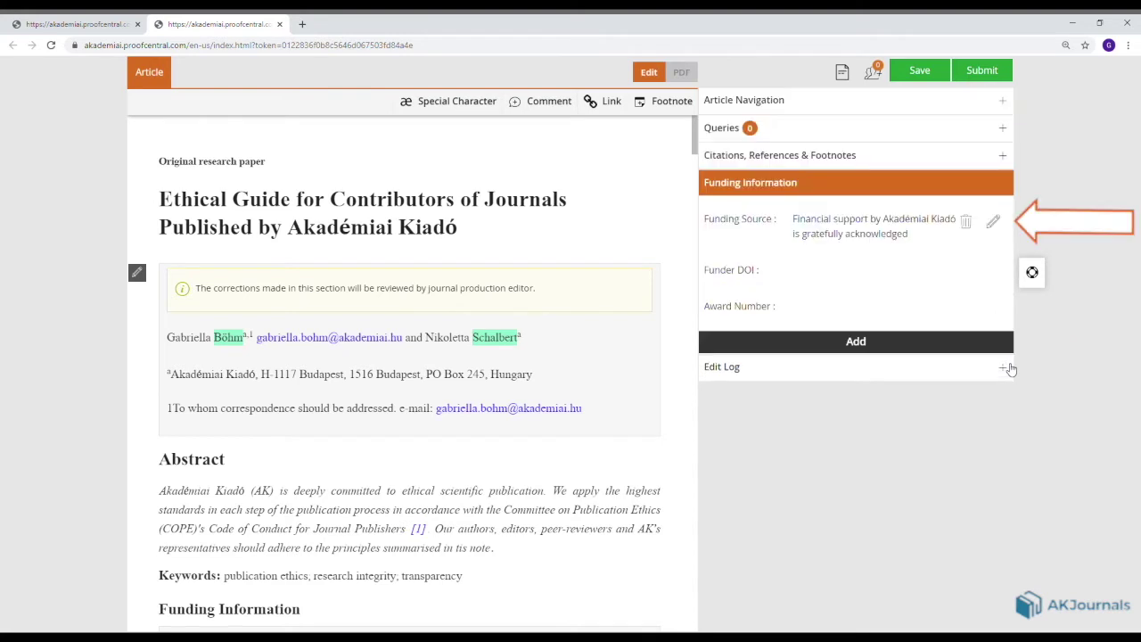
{"action": "left_click", "coordinate": [991, 224]}
{"action": "left_click", "coordinate": [949, 179]}
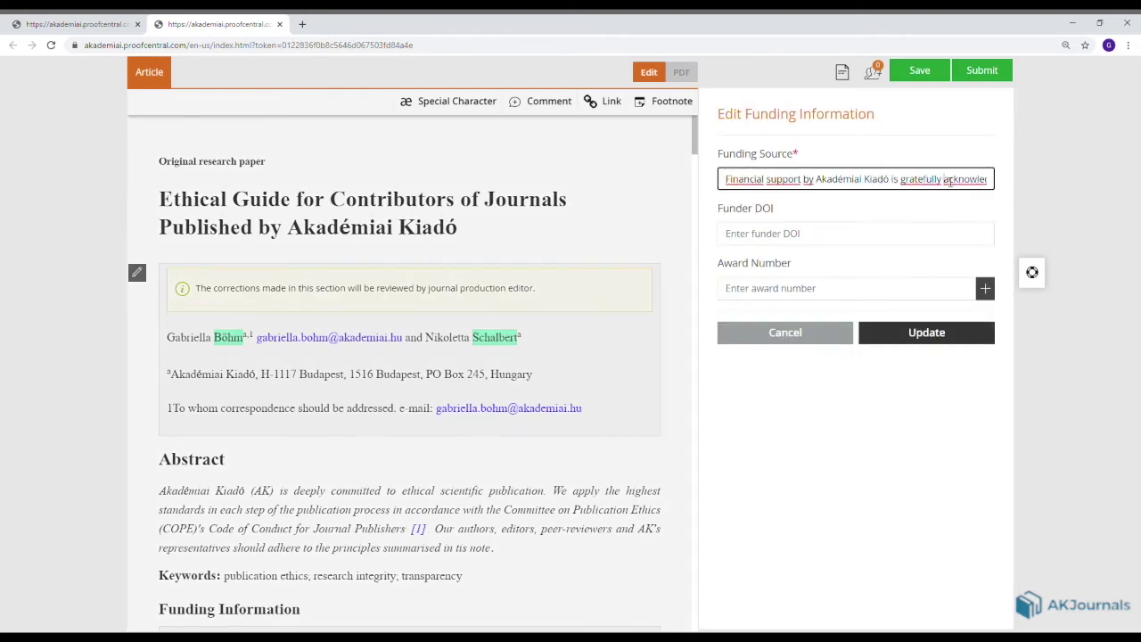
{"action": "key", "text": "End"}
{"action": "type", "text": "."}
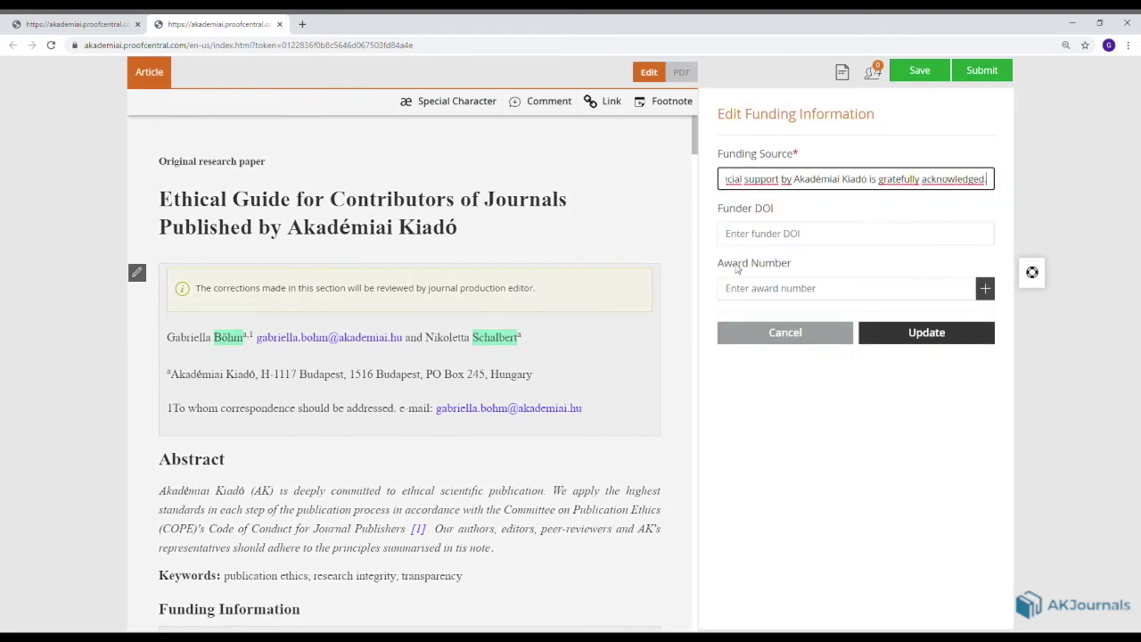
{"action": "left_click", "coordinate": [745, 287]}
{"action": "type", "text": "123"}
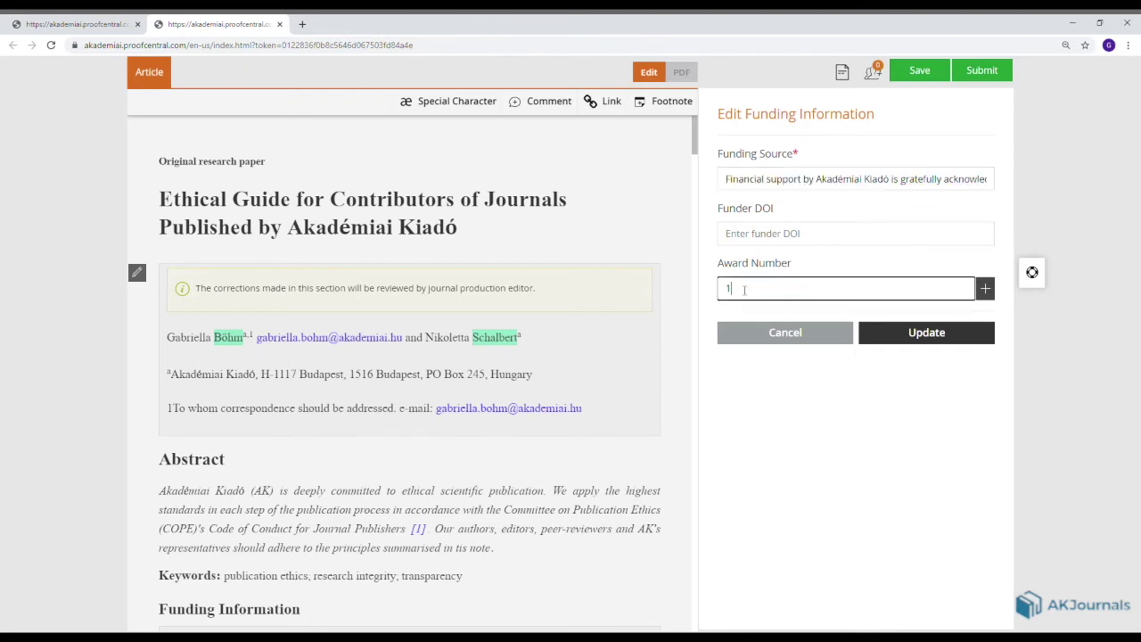
{"action": "left_click", "coordinate": [922, 340]}
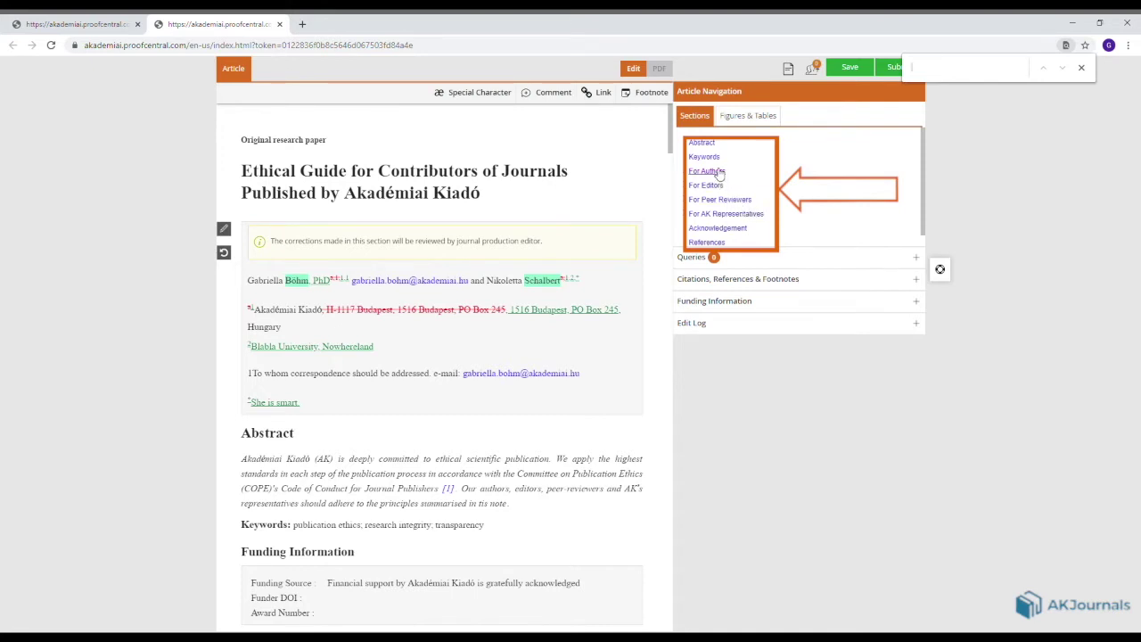
In For Authors, delete 'research', replace 'appropriate' with 'adequate', and add 'to our journals'.
{"action": "left_click", "coordinate": [719, 172]}
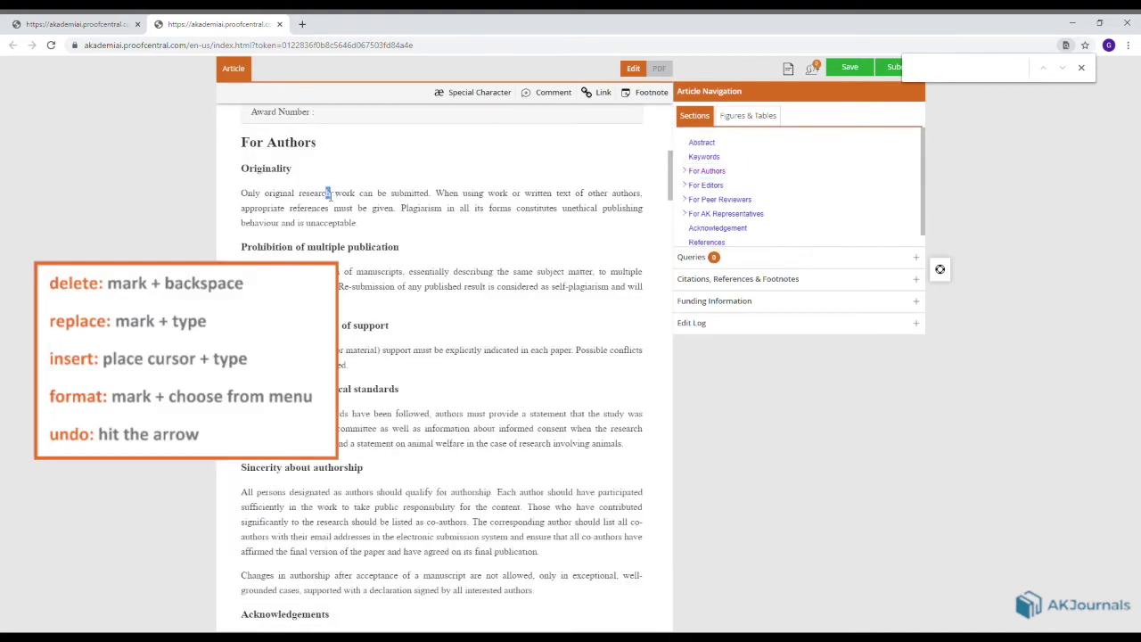
{"action": "left_click_drag", "start_coordinate": [328, 193], "coordinate": [304, 199]}
{"action": "key", "text": "BackSpace"}
{"action": "left_click_drag", "start_coordinate": [290, 214], "coordinate": [242, 214]}
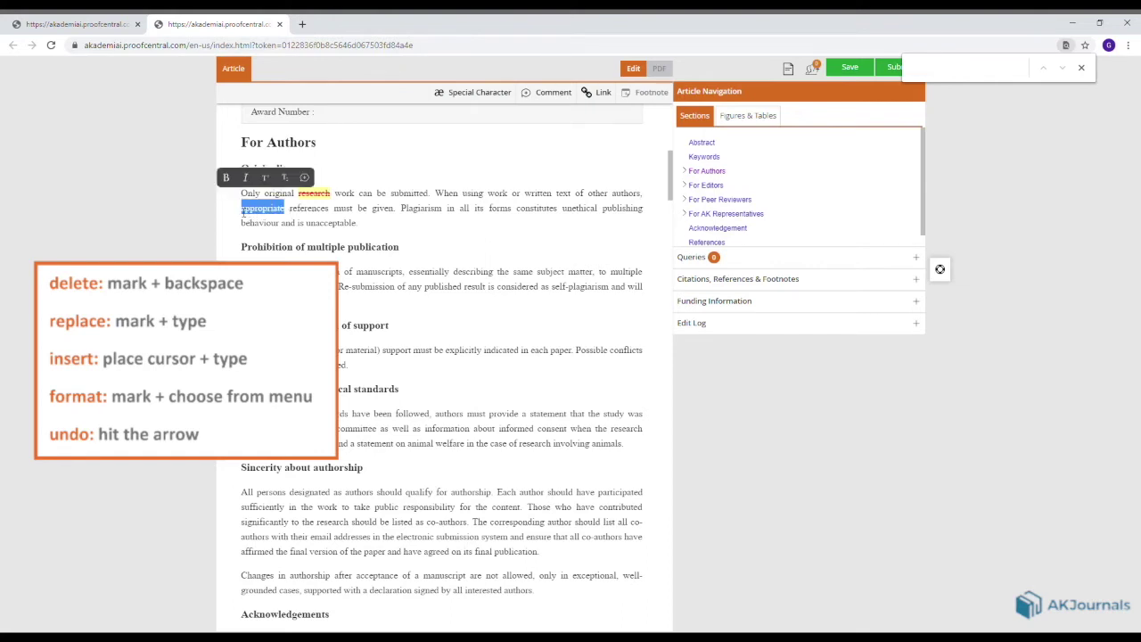
{"action": "type", "text": "ade"}
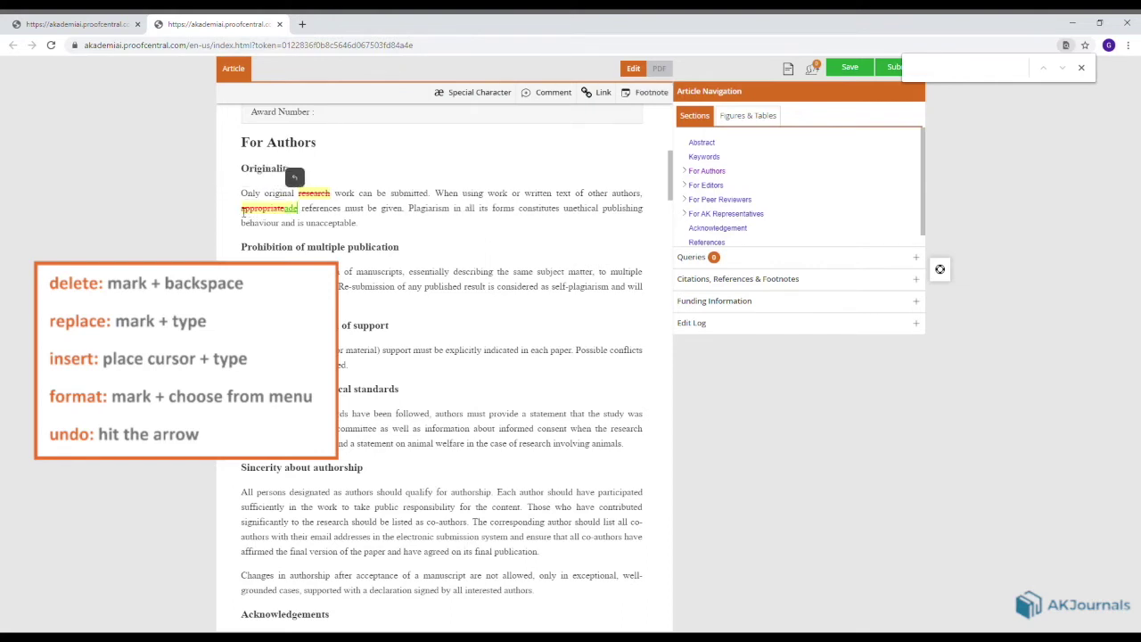
{"action": "type", "text": "quate"}
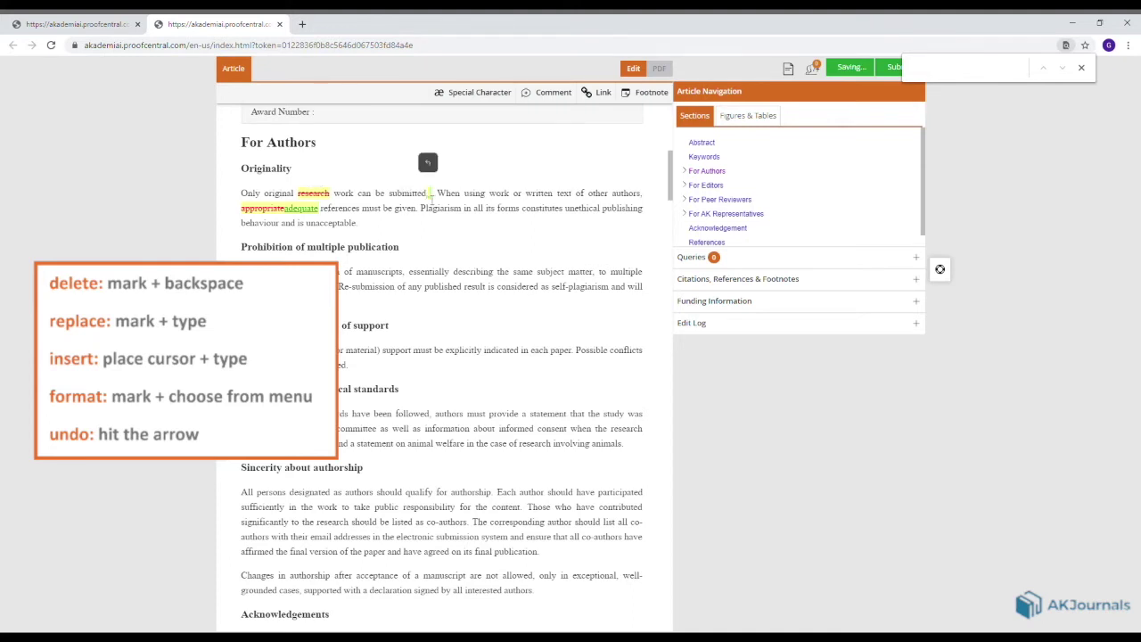
{"action": "type", "text": "to ou"}
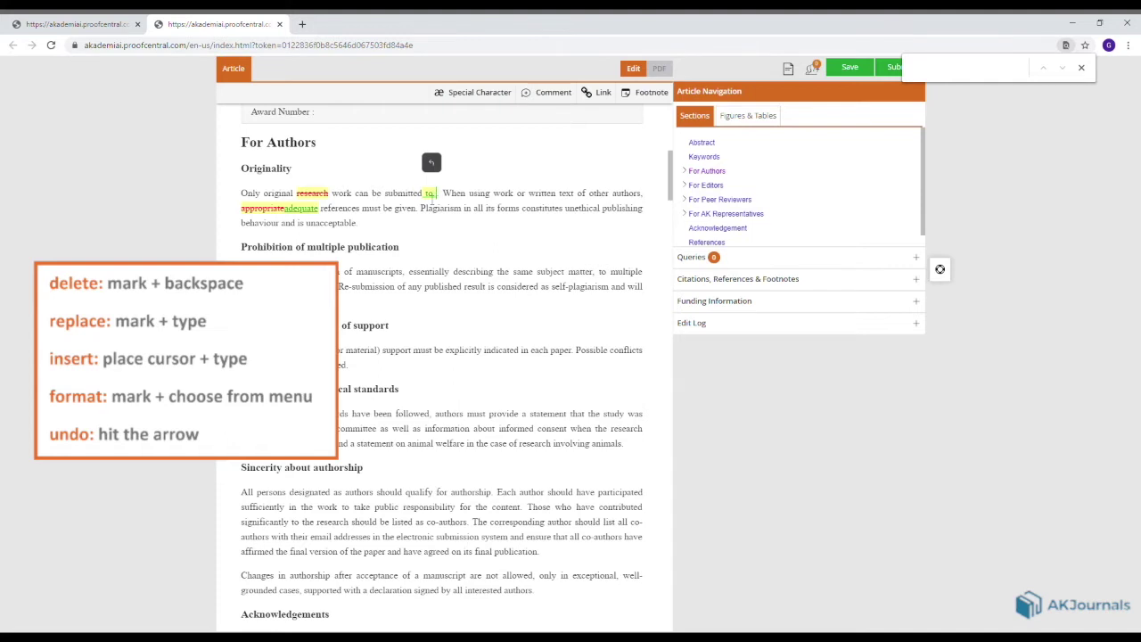
{"action": "type", "text": "r"}
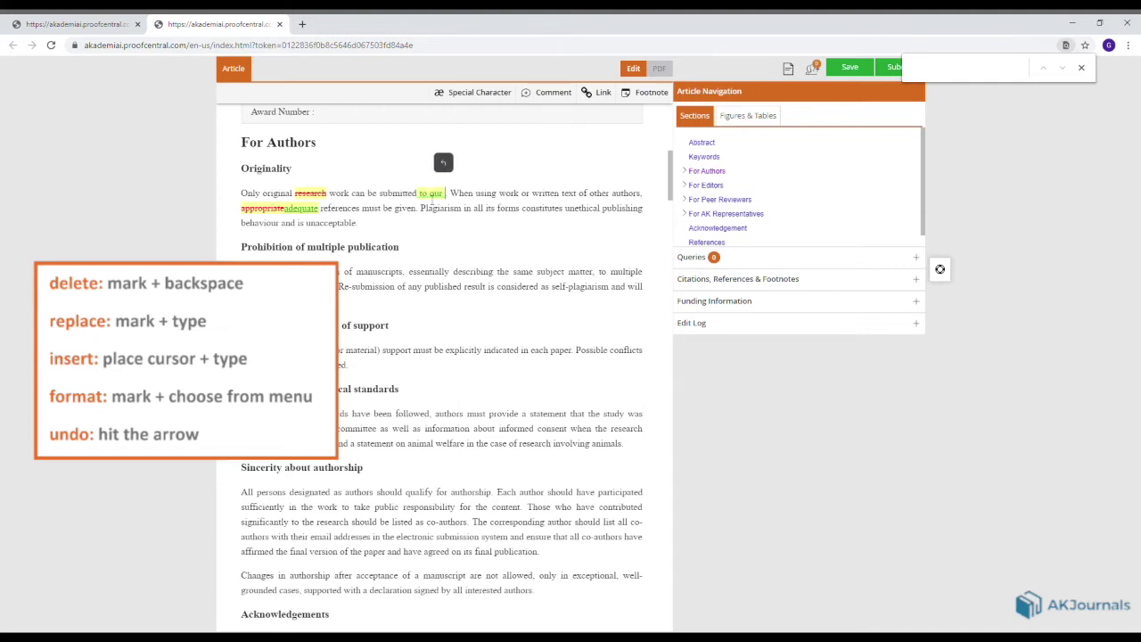
{"action": "type", "text": " jour"}
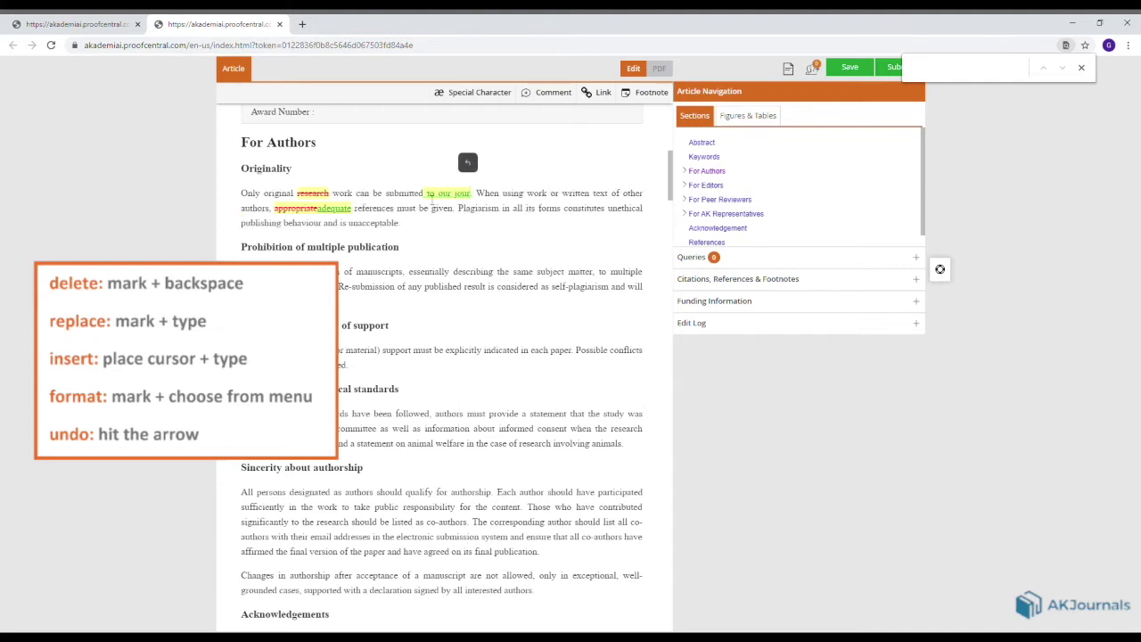
{"action": "type", "text": "nals"}
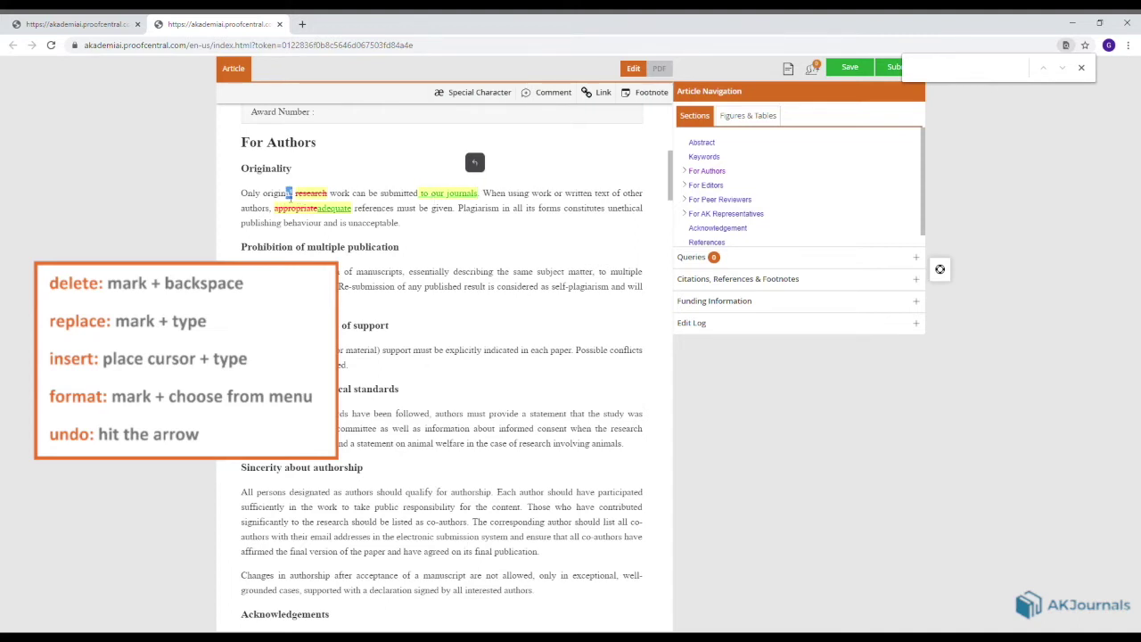
Make the word 'original' bold.
{"action": "left_click_drag", "start_coordinate": [288, 194], "coordinate": [263, 194]}
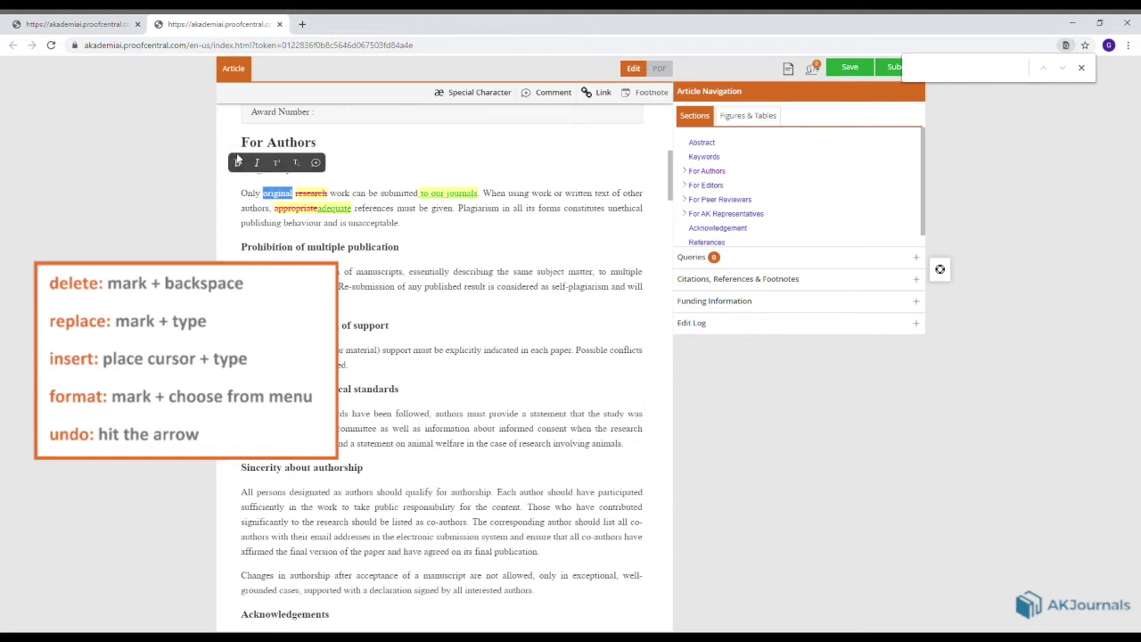
{"action": "left_click", "coordinate": [239, 167]}
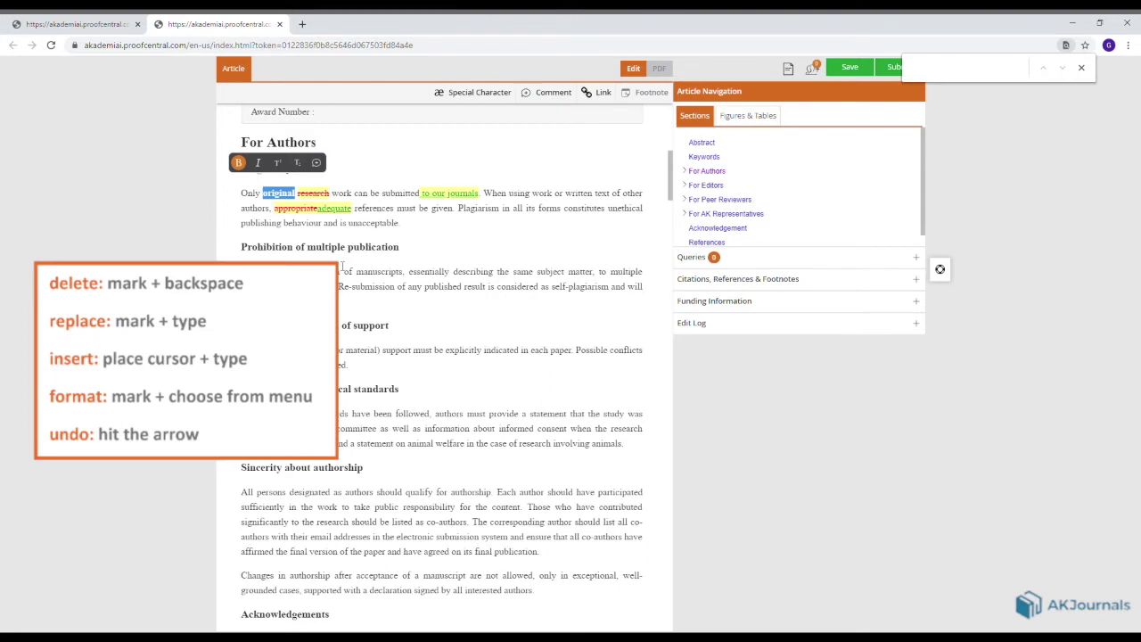
{"action": "left_click", "coordinate": [349, 283]}
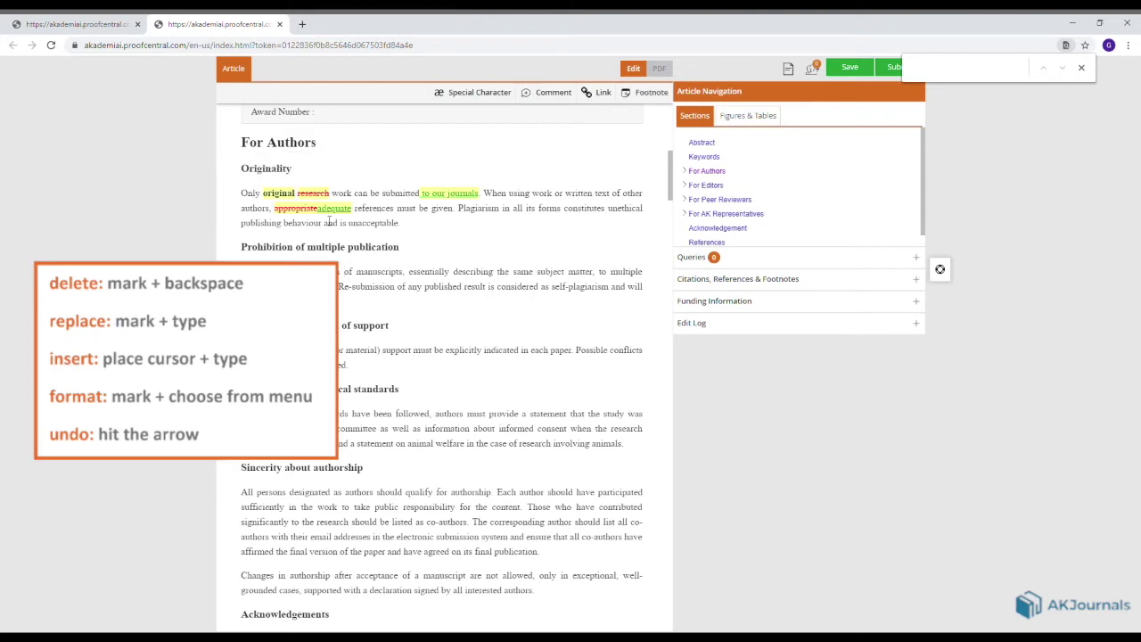
{"action": "mouse_move", "coordinate": [319, 192]}
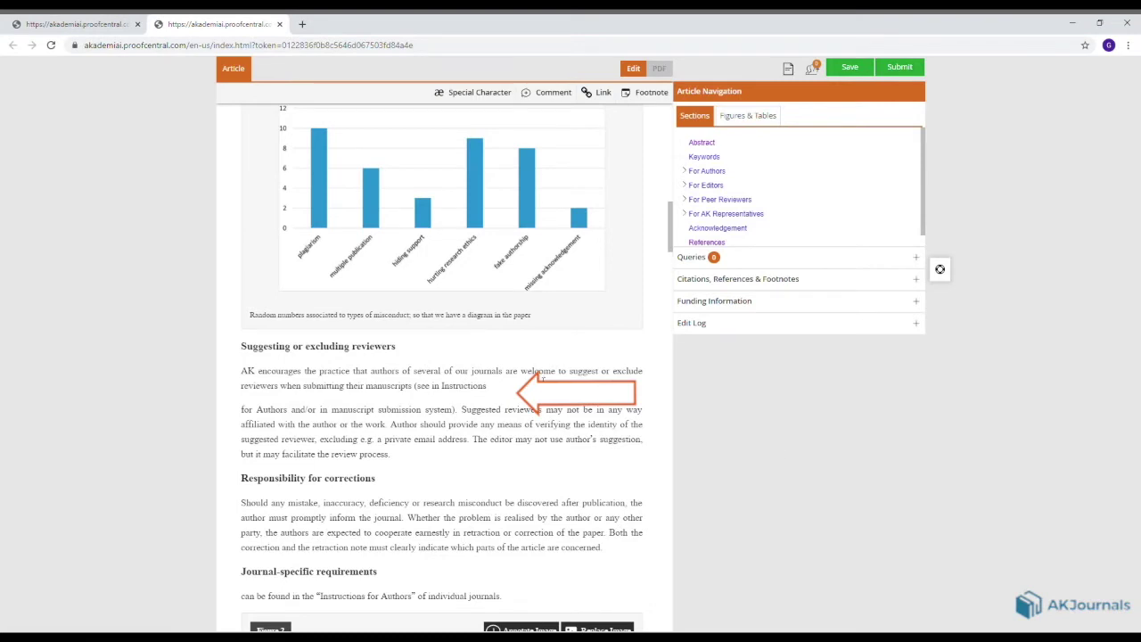
Save the comment 'No line break is needed here.' with a circled-times character on the reviewers paragraph.
{"action": "left_click", "coordinate": [544, 93]}
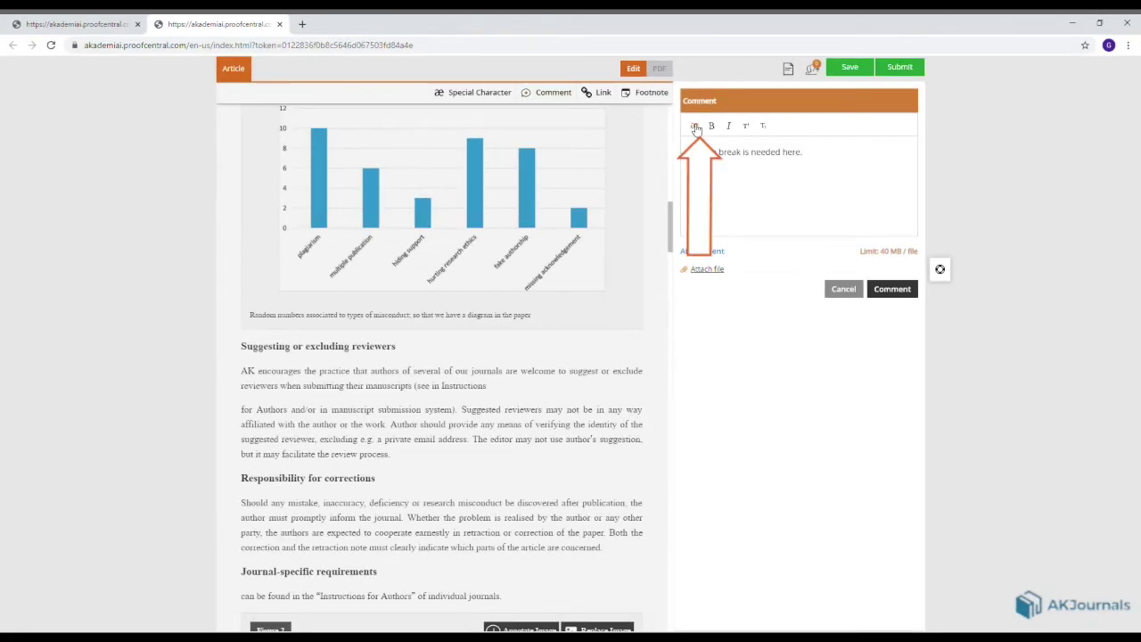
{"action": "left_click", "coordinate": [697, 120]}
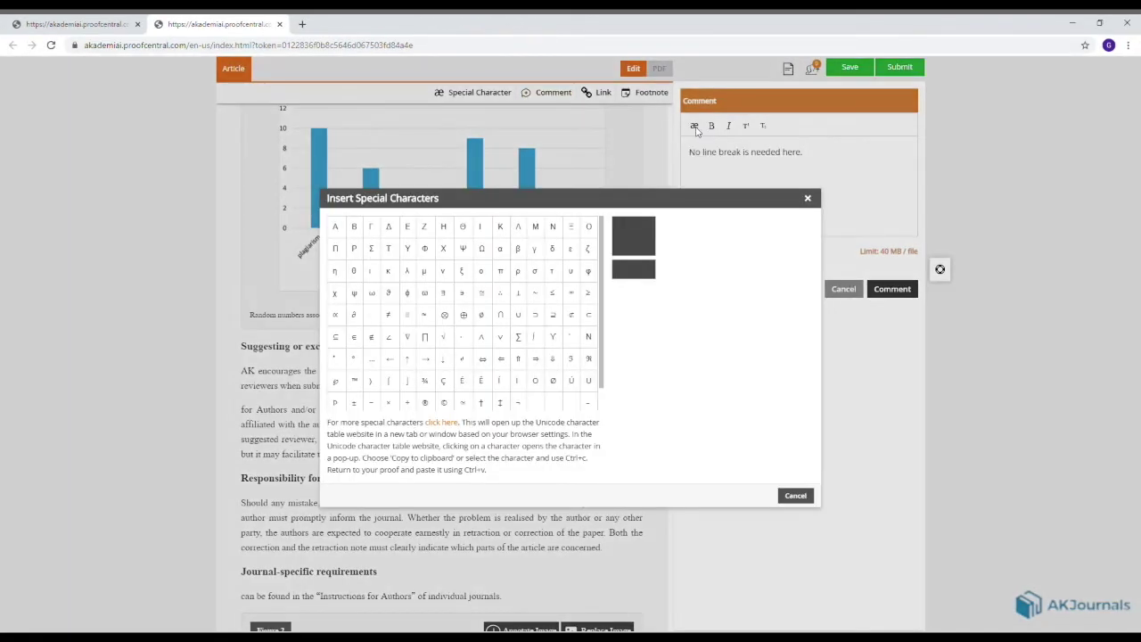
{"action": "left_click", "coordinate": [446, 315]}
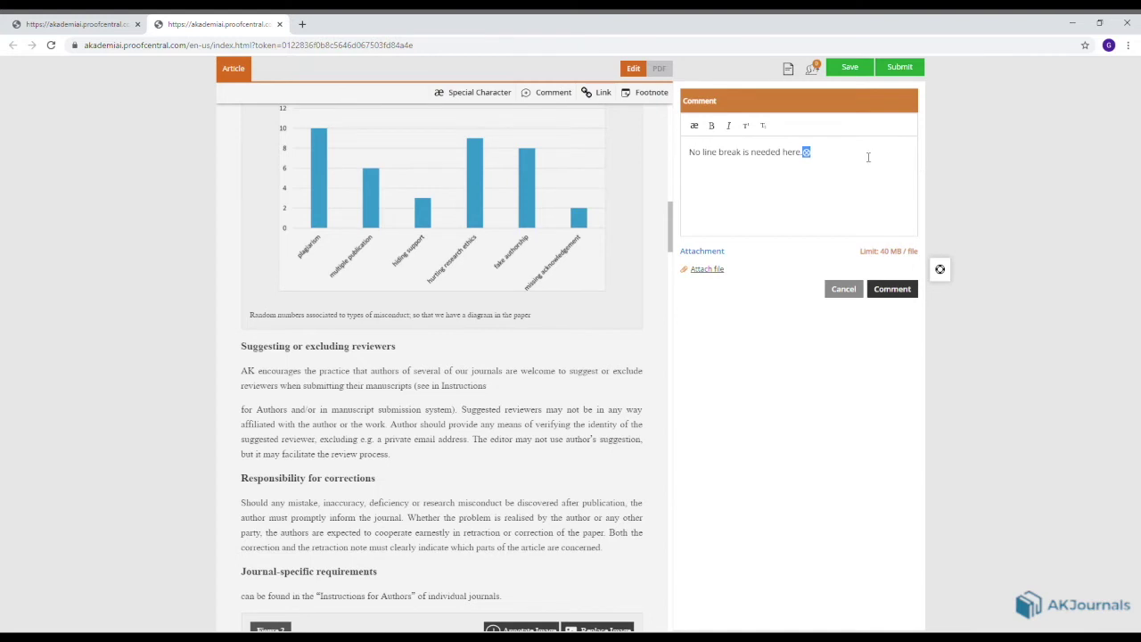
{"action": "left_click", "coordinate": [891, 289]}
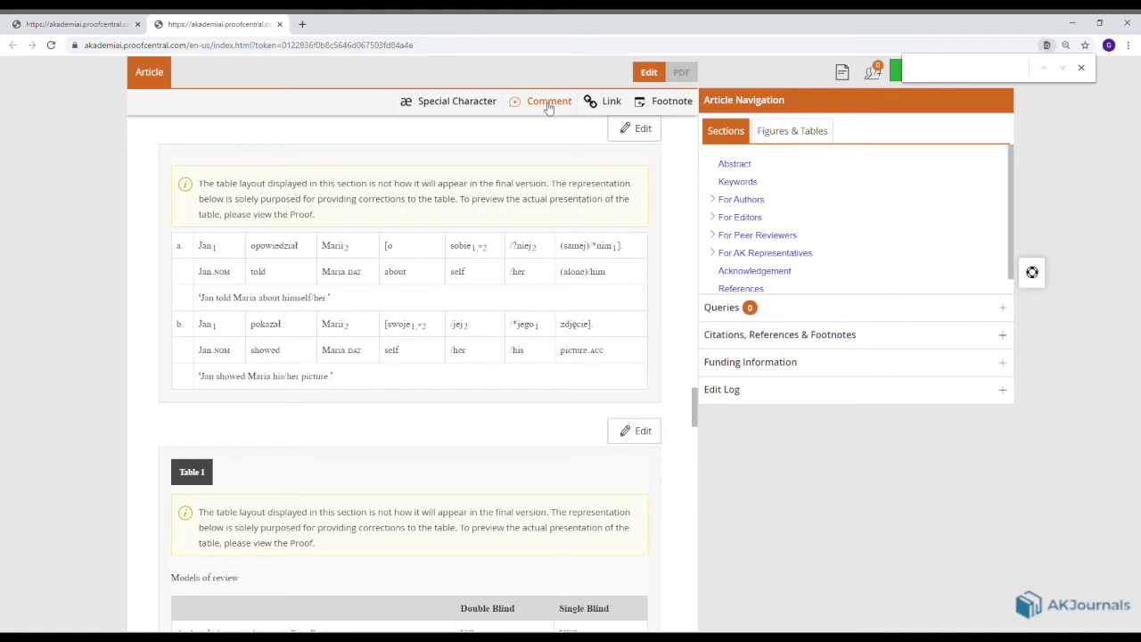
Post a comment 'See the attached file.' with GRAMMAR.docx attached on the example table.
{"action": "left_click", "coordinate": [549, 104]}
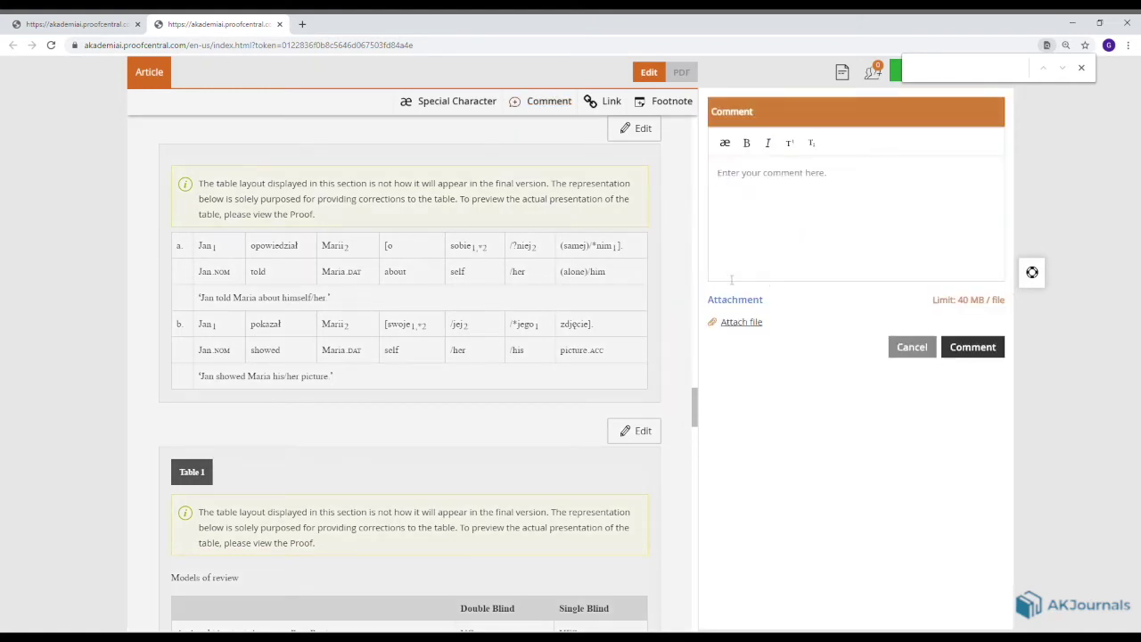
{"action": "left_click", "coordinate": [734, 323]}
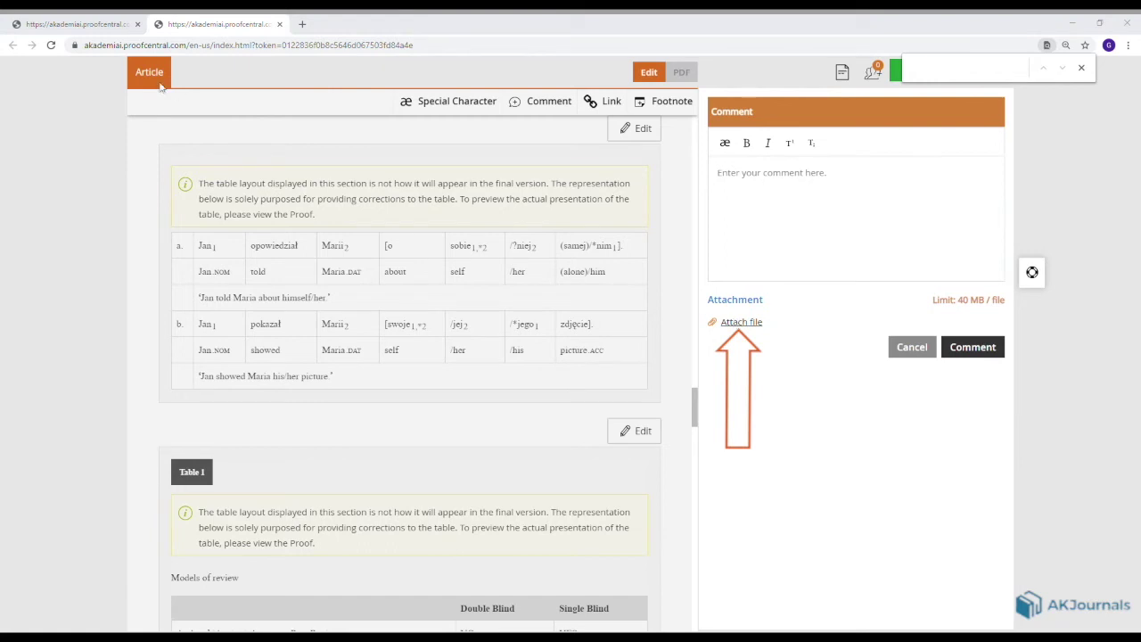
{"action": "double_click", "coordinate": [459, 320]}
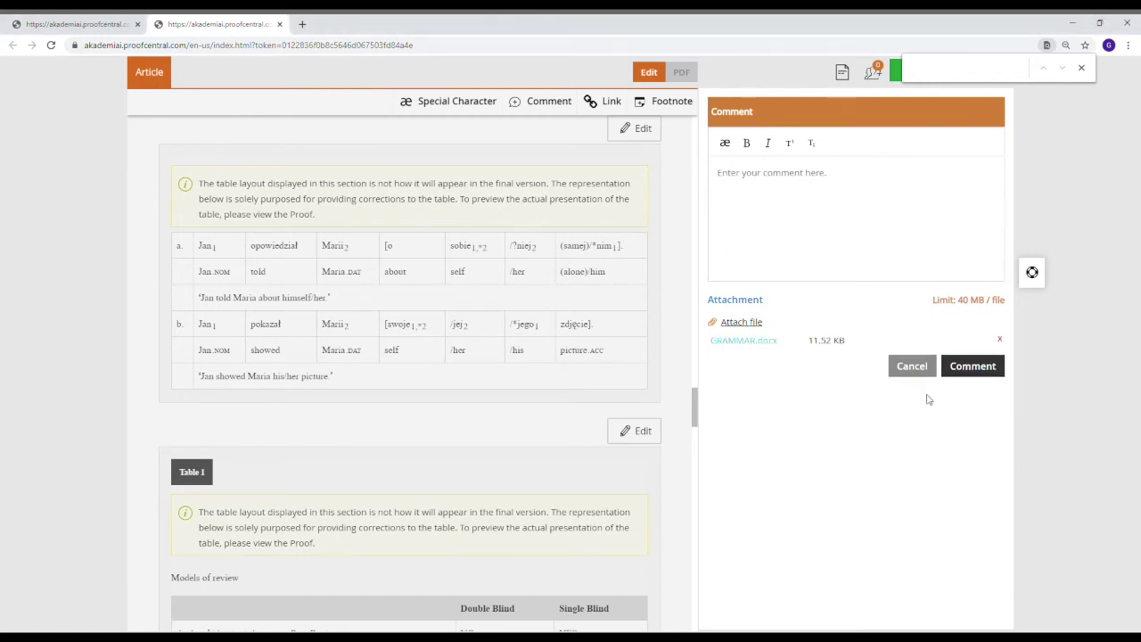
{"action": "type", "text": "See the a"}
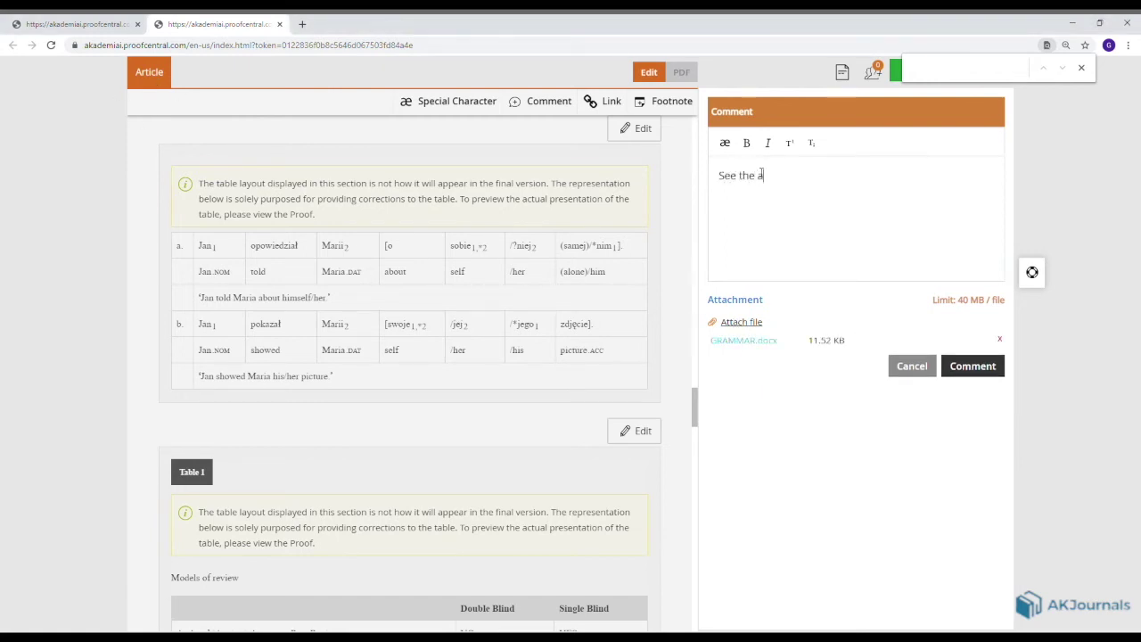
{"action": "type", "text": "ttached file."}
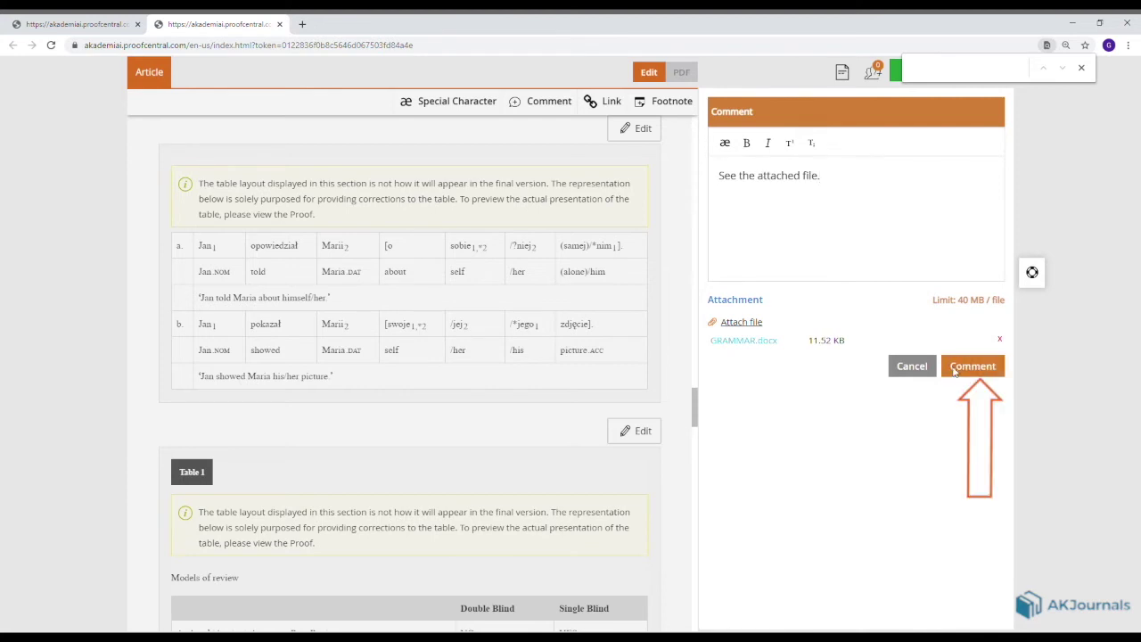
{"action": "left_click", "coordinate": [963, 369]}
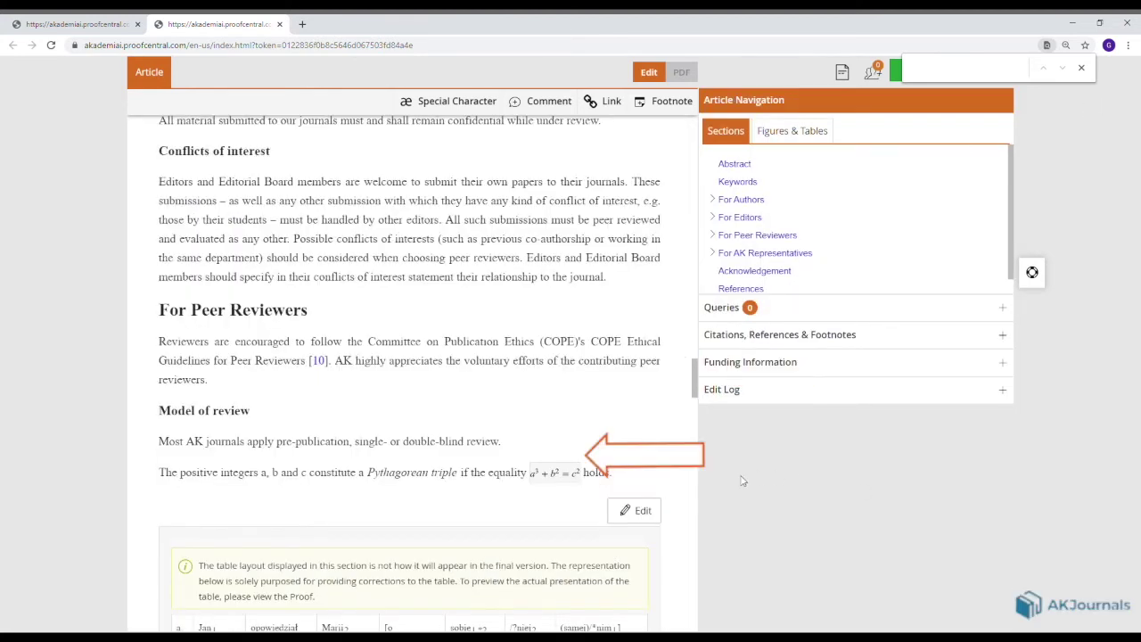
Correct the equation to a^2+b^2=c^2, check its LaTeX, insert it, and zoom to about 80%.
{"action": "left_click", "coordinate": [566, 453]}
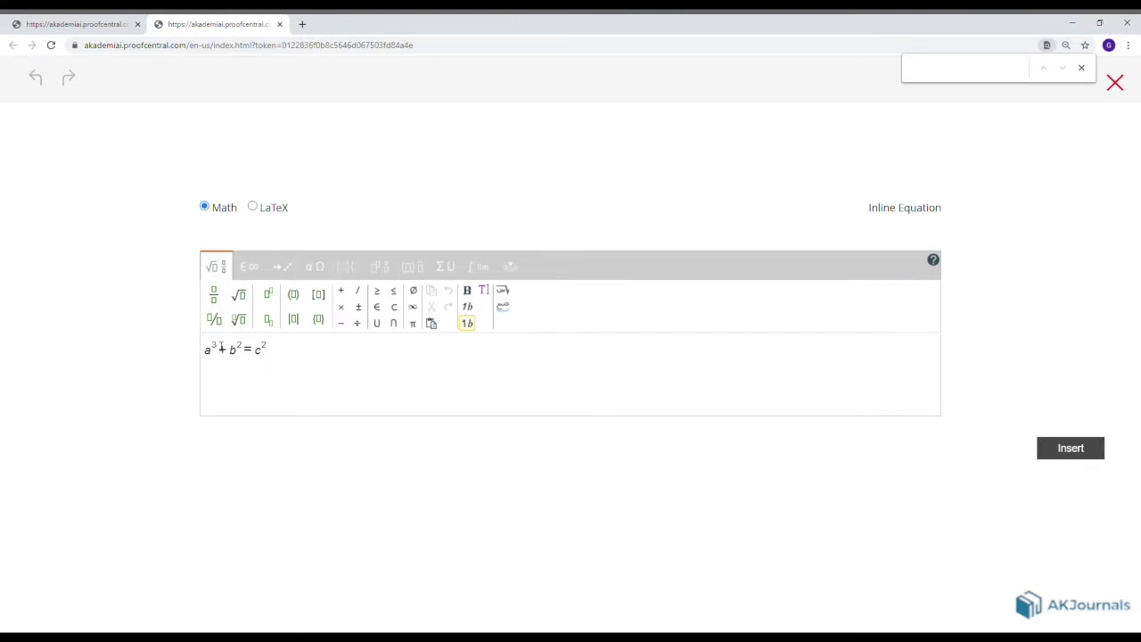
{"action": "key", "text": "BackSpace"}
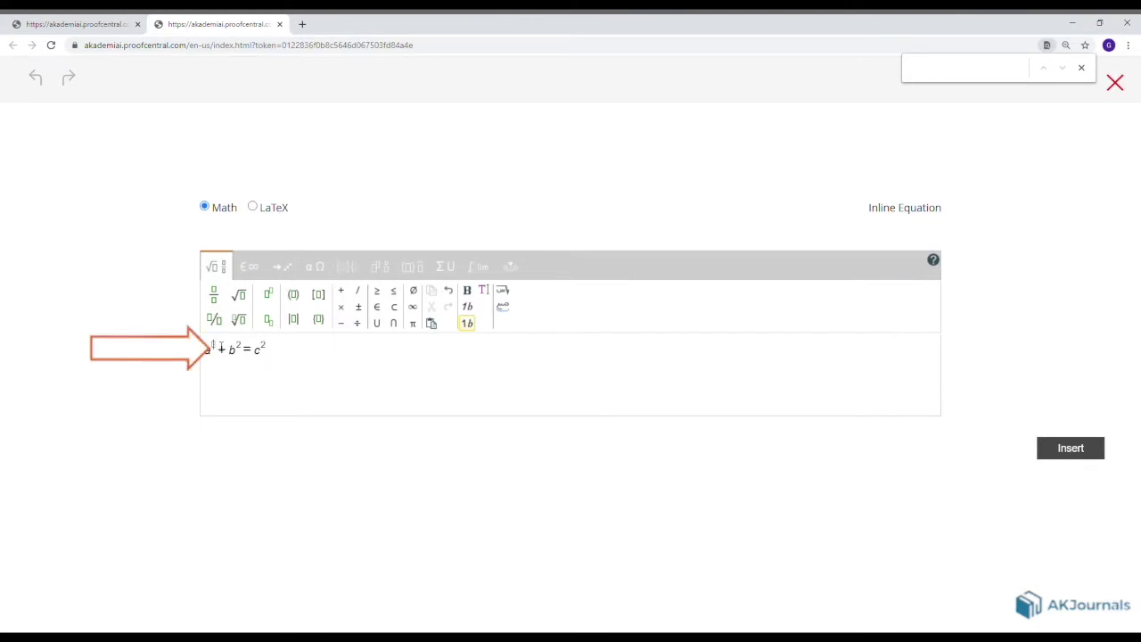
{"action": "type", "text": "2"}
{"action": "left_click", "coordinate": [255, 207]}
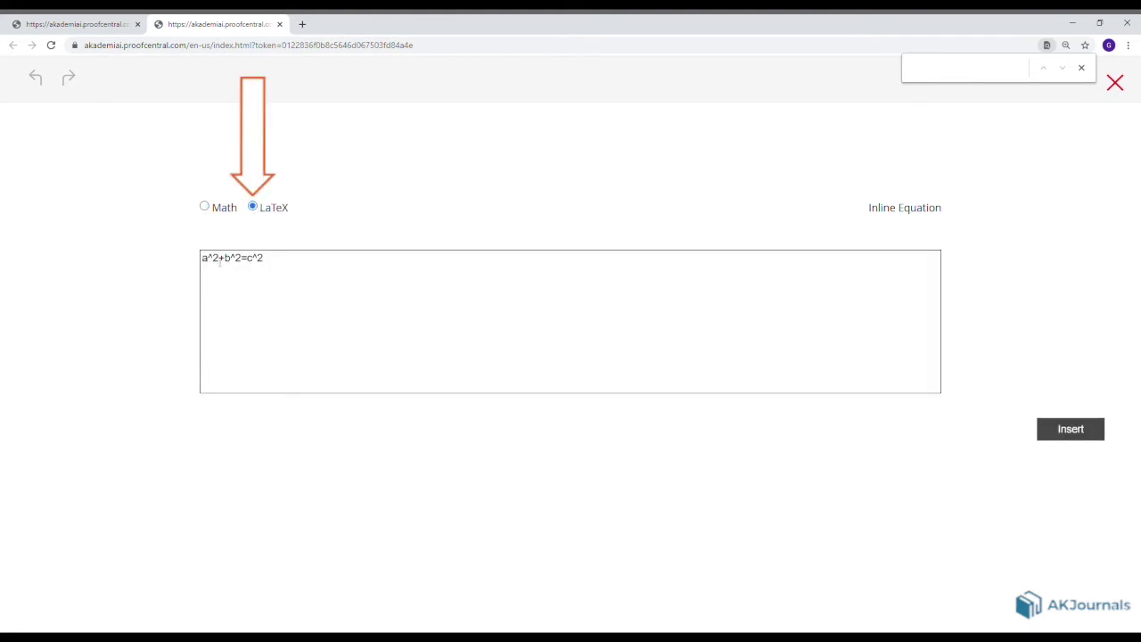
{"action": "left_click", "coordinate": [220, 259]}
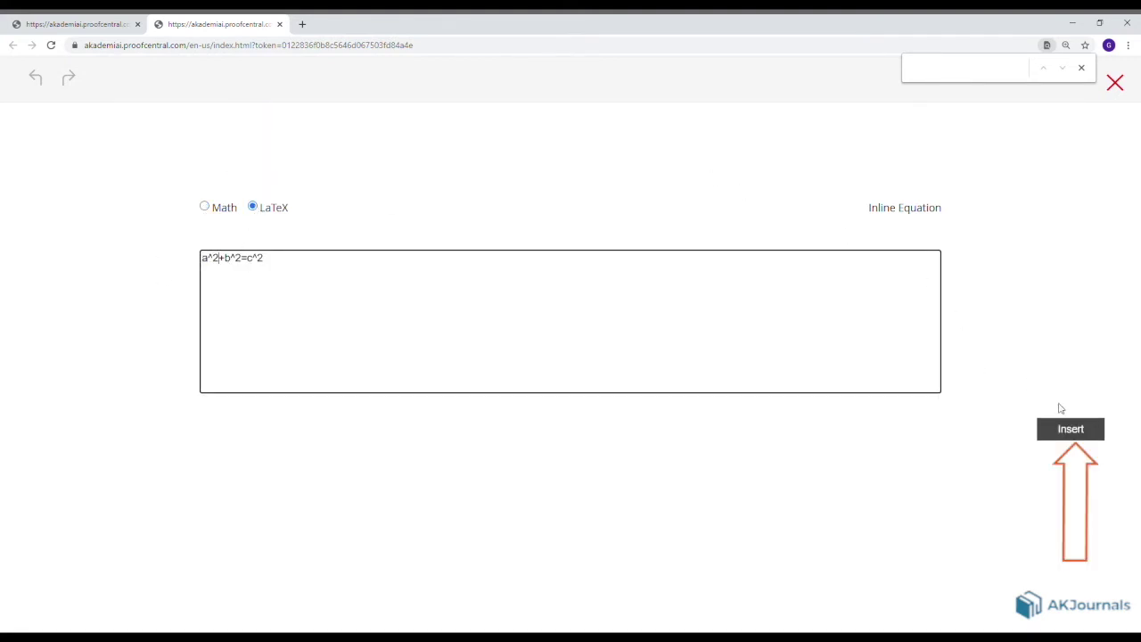
{"action": "left_click", "coordinate": [1061, 430]}
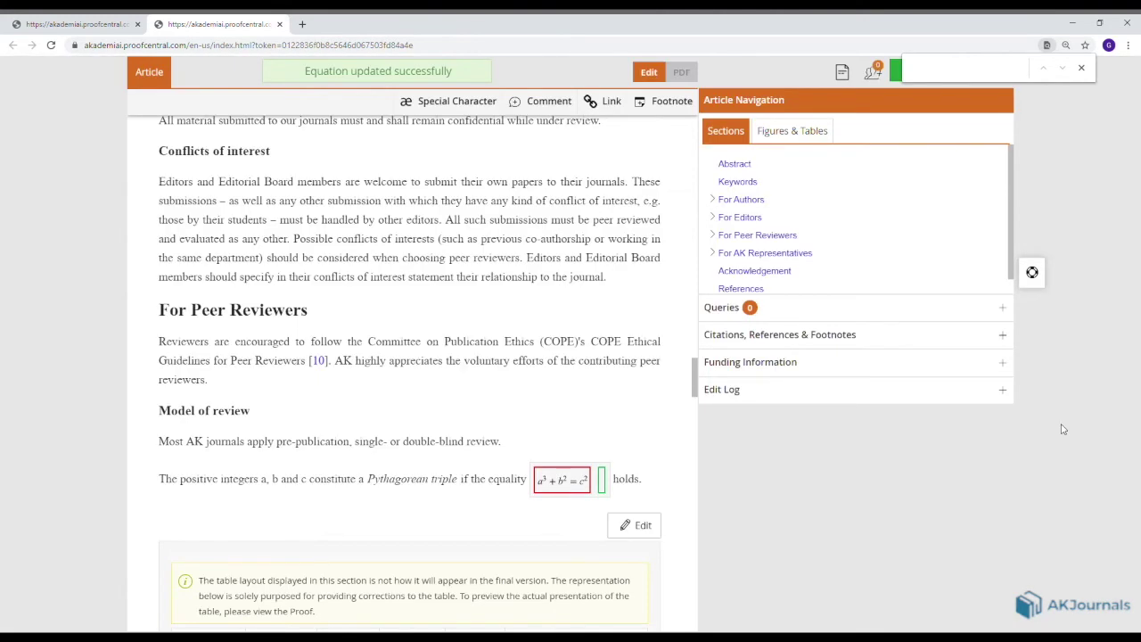
{"action": "key", "text": "ctrl+minus"}
{"action": "key", "text": "ctrl+minus"}
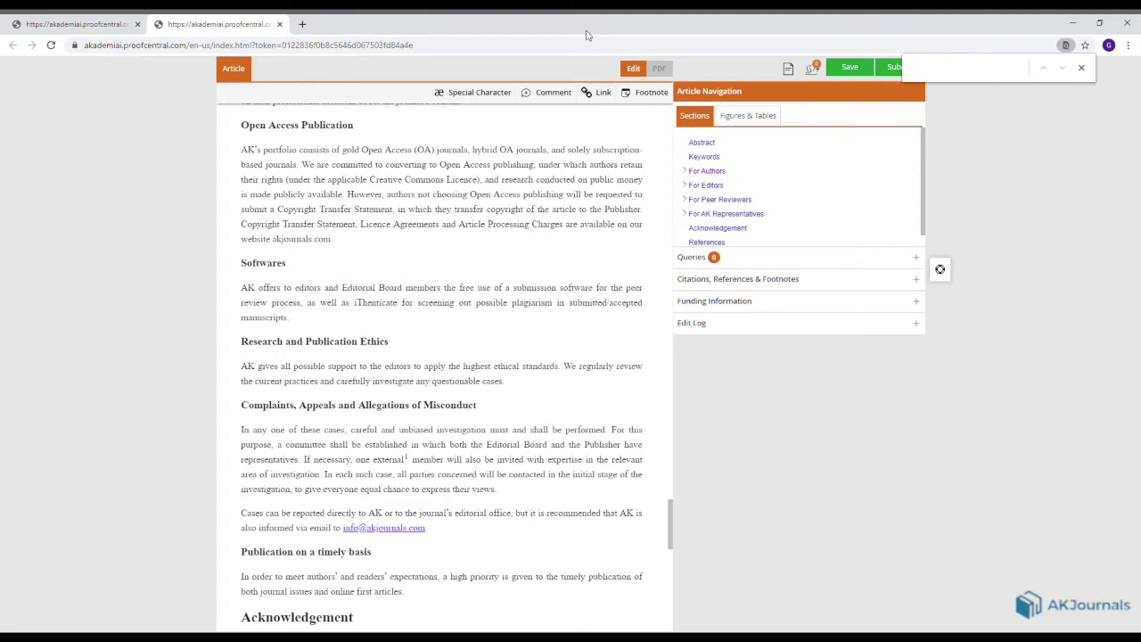
Insert a checked 'iT' link to the iThenticate URL, then unlink it again.
{"action": "left_click", "coordinate": [603, 93]}
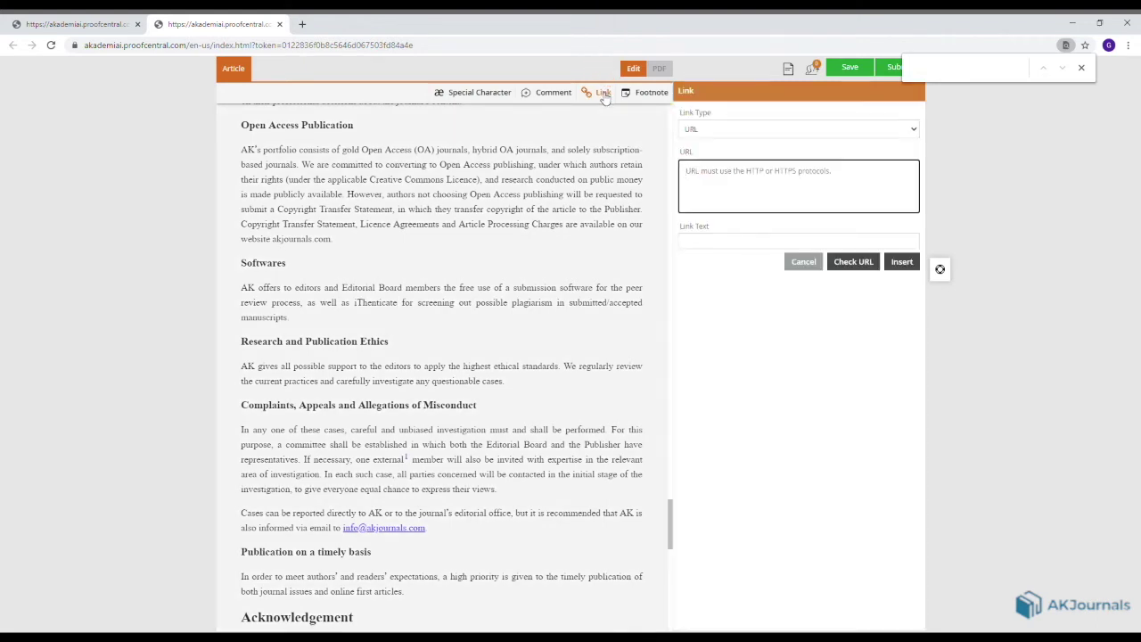
{"action": "type", "text": "https://www.ithenticate.com/"}
{"action": "left_click", "coordinate": [695, 241]}
{"action": "type", "text": "iT"}
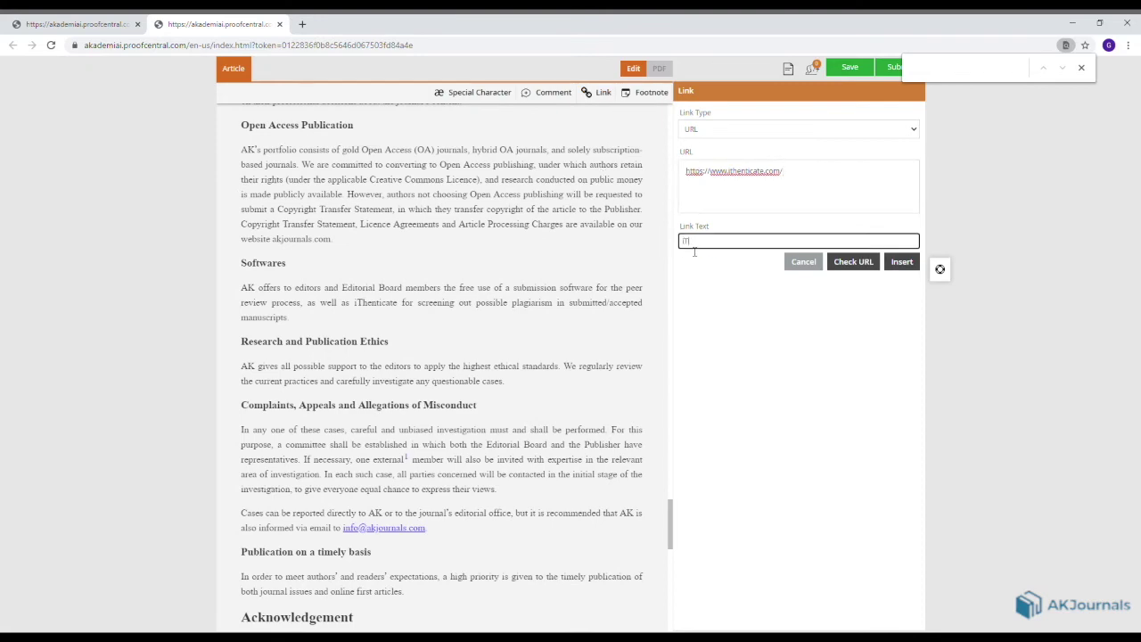
{"action": "left_click", "coordinate": [853, 262]}
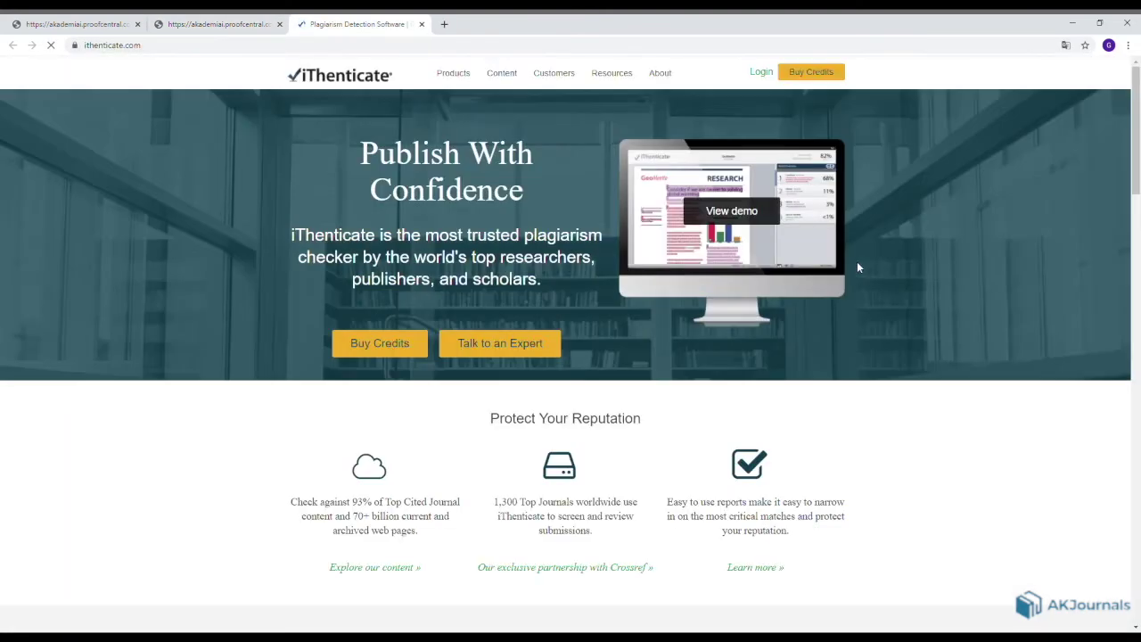
{"action": "left_click", "coordinate": [219, 24]}
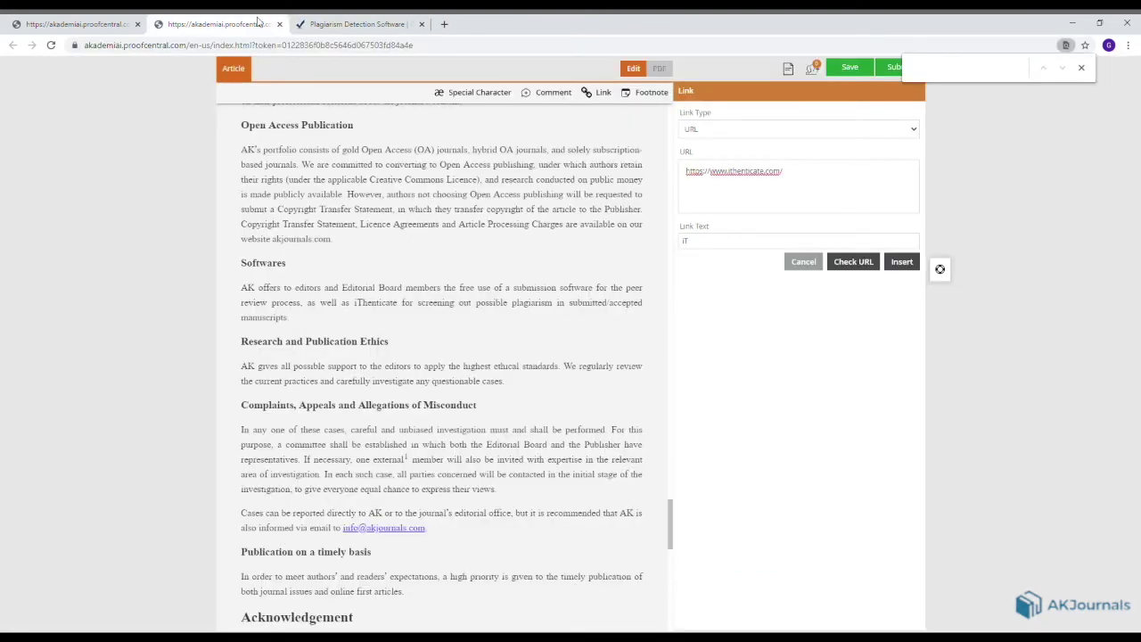
{"action": "left_click", "coordinate": [902, 263]}
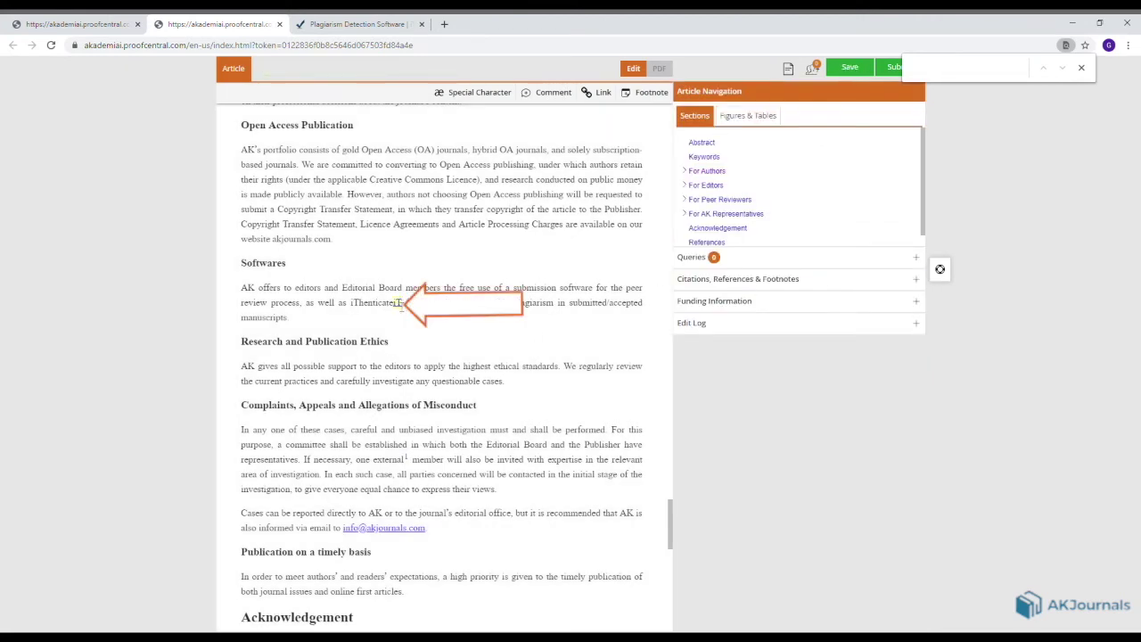
{"action": "left_click", "coordinate": [397, 304]}
{"action": "left_click", "coordinate": [860, 256]}
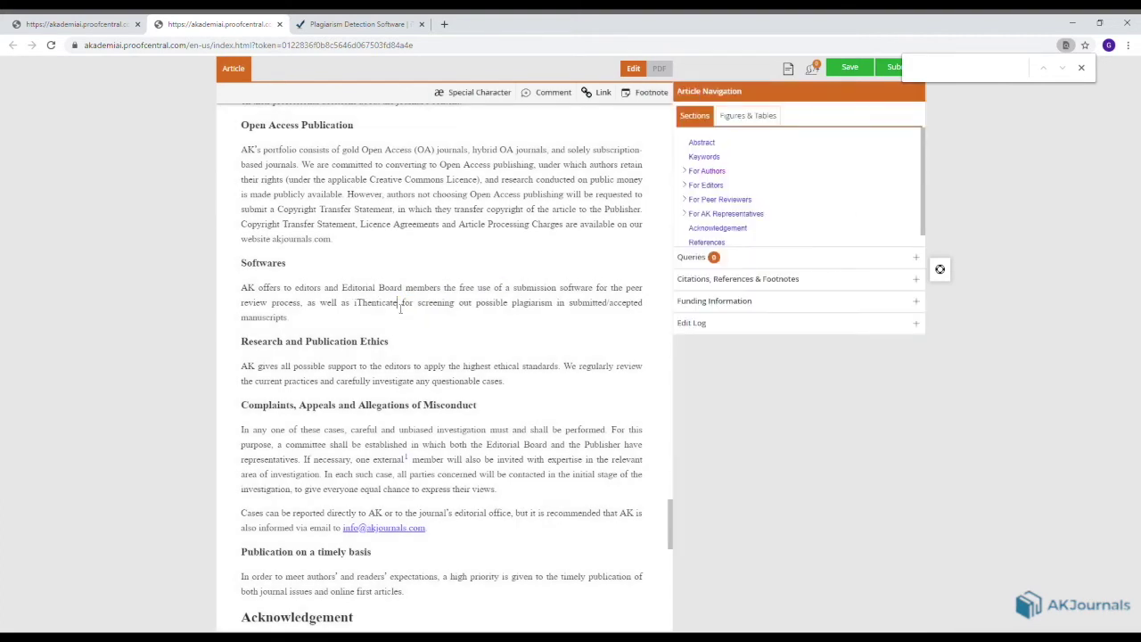
Select the word iThenticate and start a link with its pasted web address.
{"action": "left_click_drag", "start_coordinate": [398, 303], "coordinate": [354, 303]}
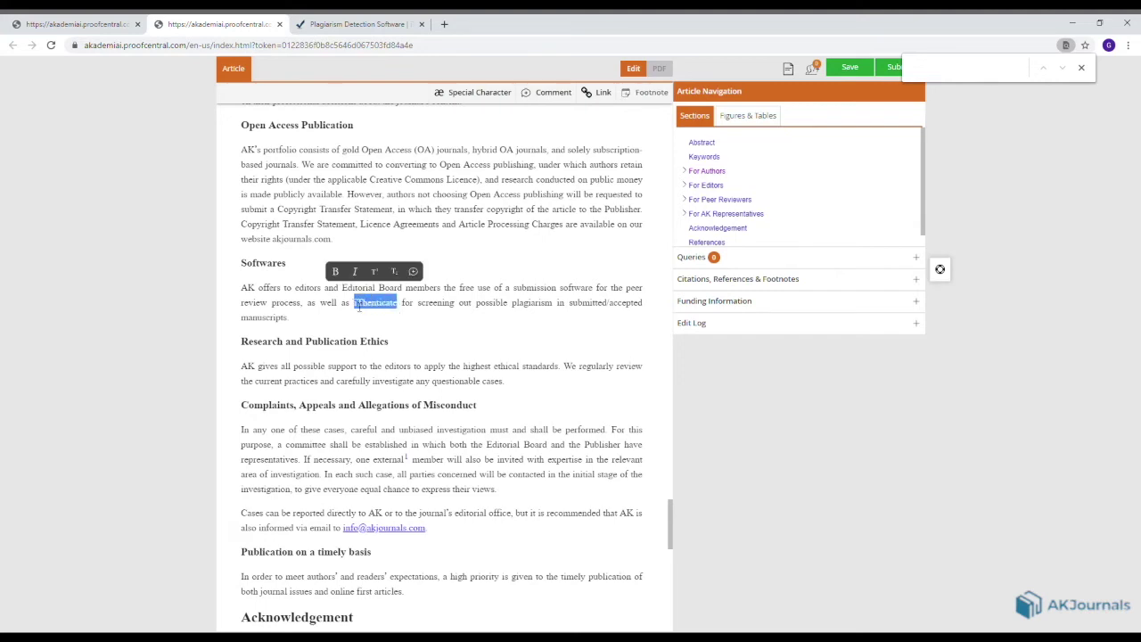
{"action": "left_click", "coordinate": [601, 92]}
{"action": "type", "text": "https://www.ithenticate.com/"}
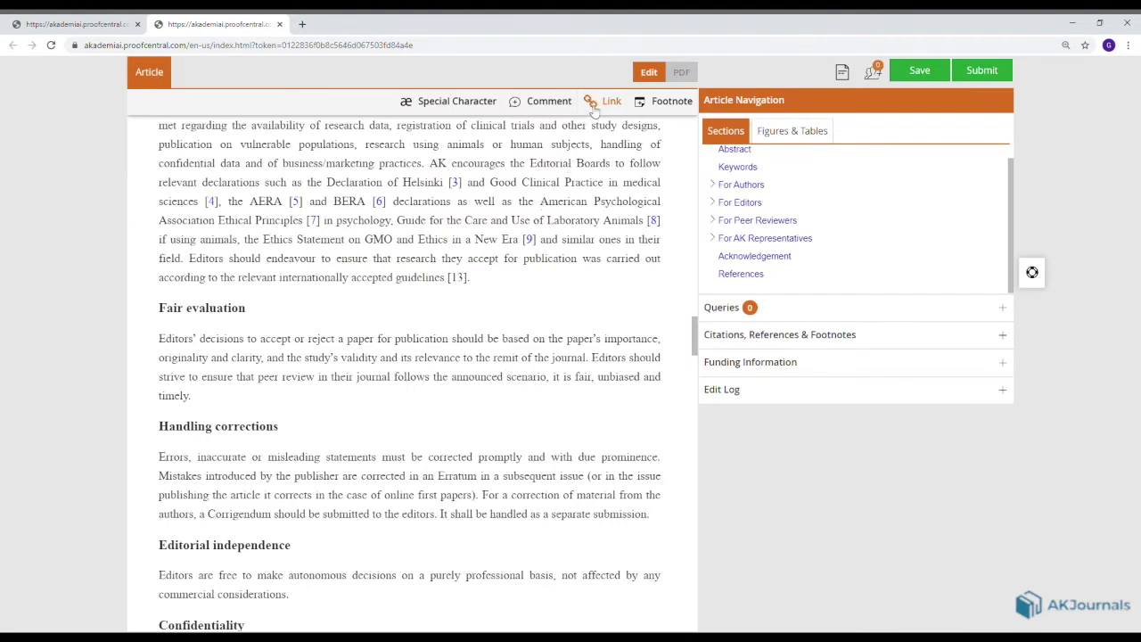
Insert a labelled footnote with the text 'In the Instruction for Authors.'.
{"action": "left_click", "coordinate": [664, 101]}
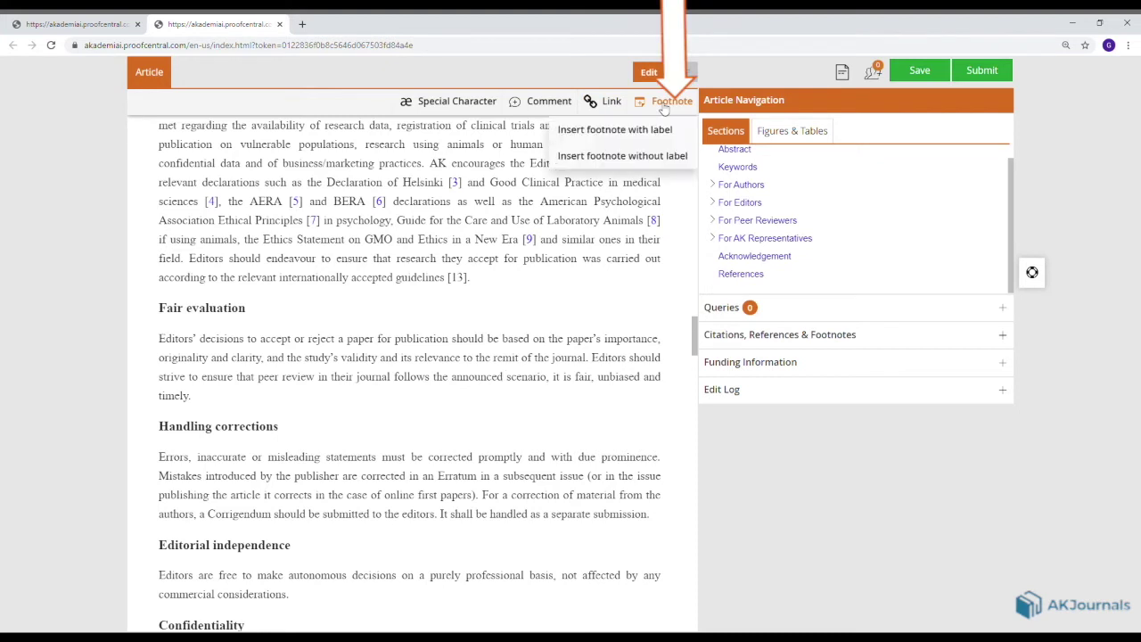
{"action": "left_click", "coordinate": [628, 133]}
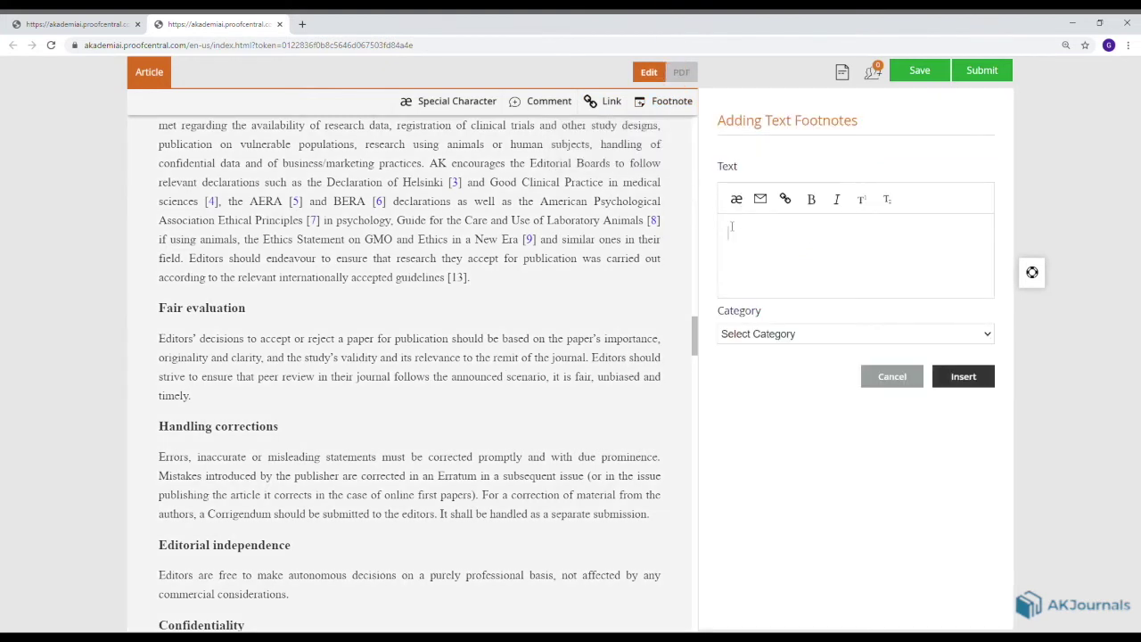
{"action": "type", "text": "In the Instruction for Authors."}
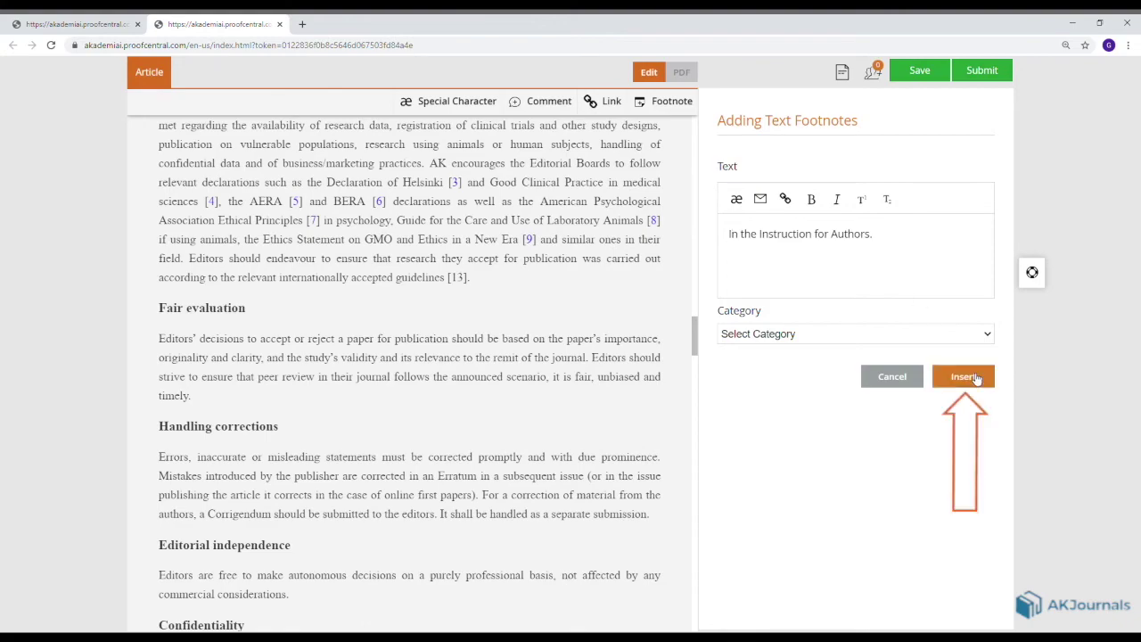
{"action": "left_click", "coordinate": [976, 378]}
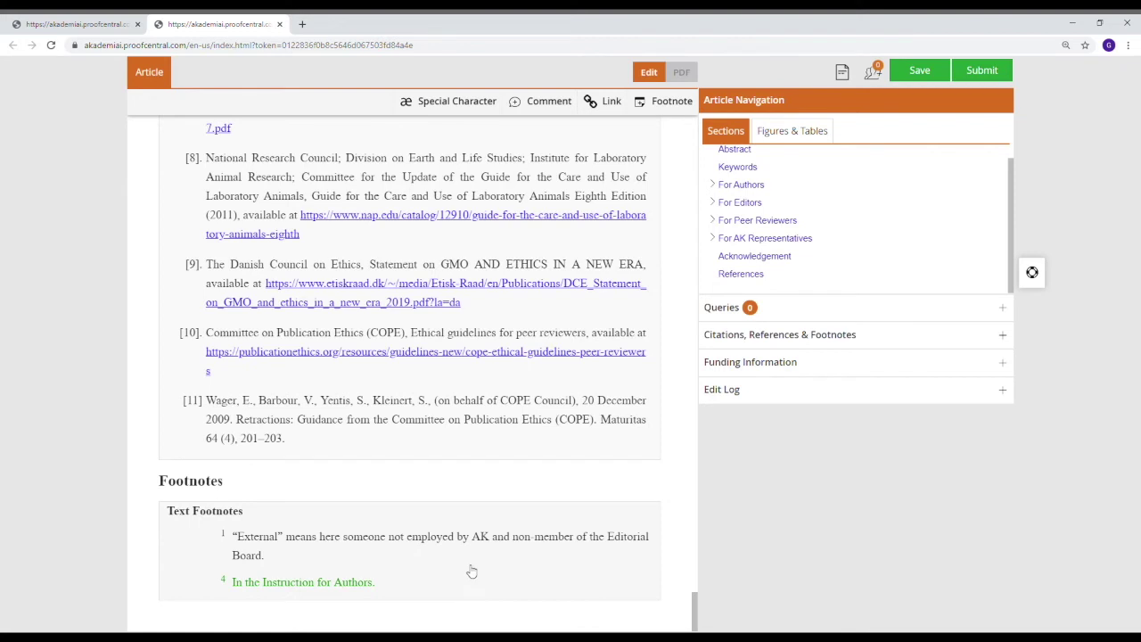
Open footnote 4's details and jump to its citation after 'announced'.
{"action": "double_click", "coordinate": [339, 584]}
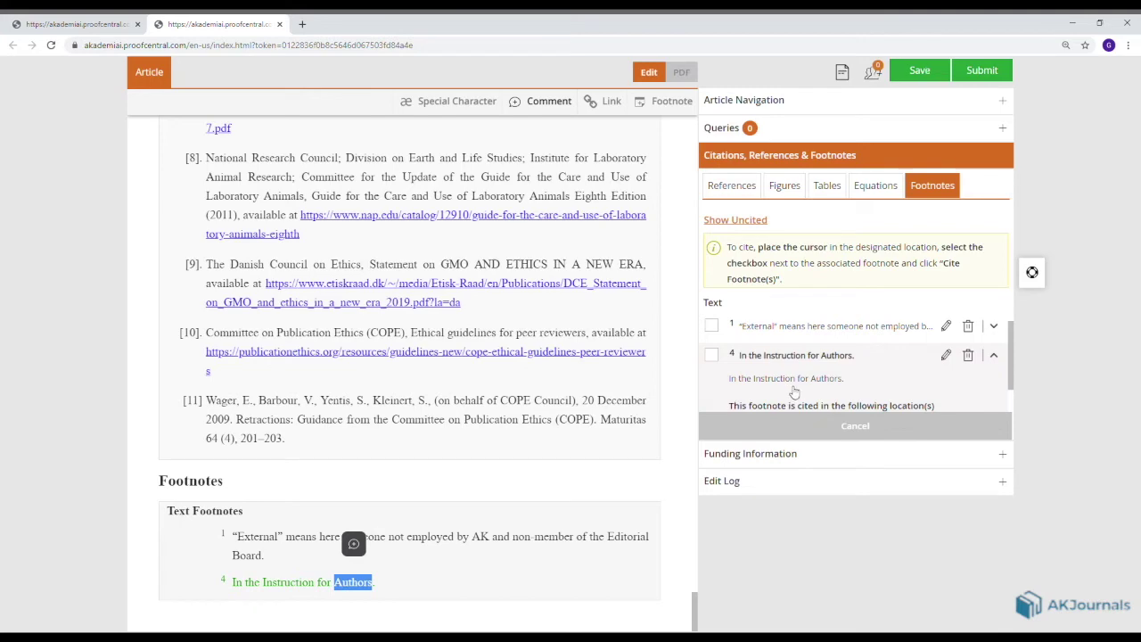
{"action": "scroll", "coordinate": [794, 392], "scroll_direction": "down", "scroll_amount": 1}
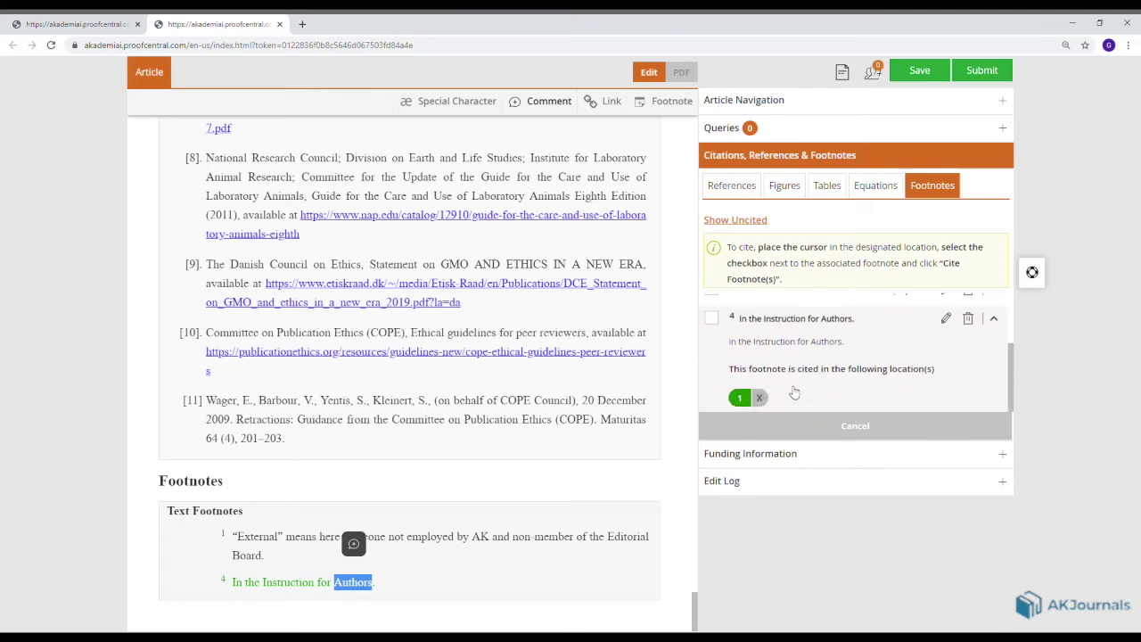
{"action": "left_click", "coordinate": [742, 398]}
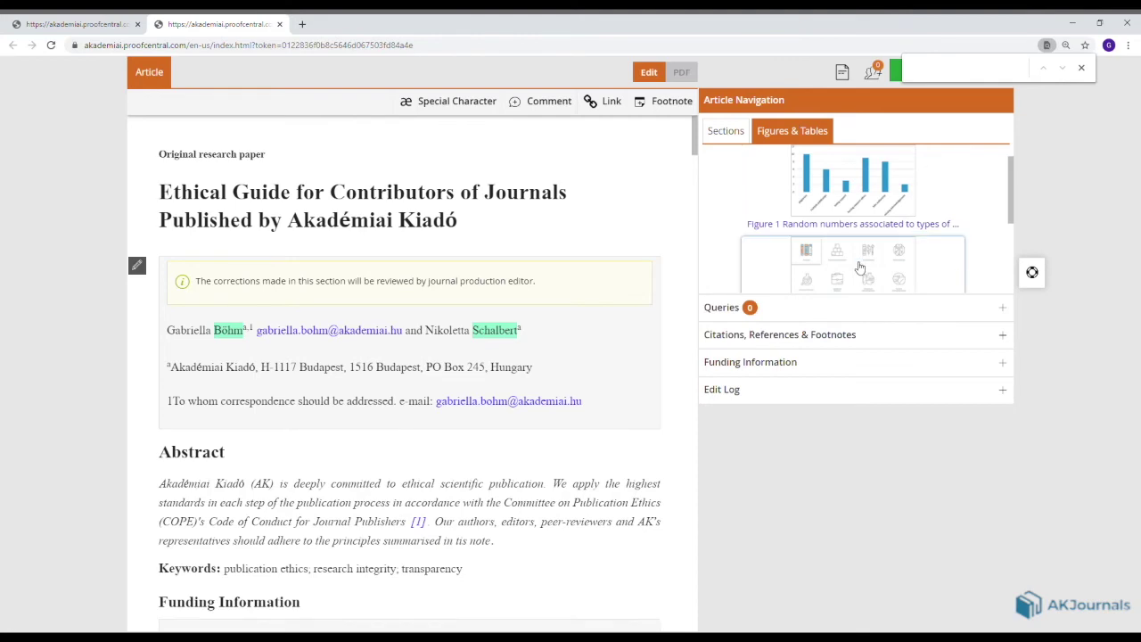
View Figure 2 at full size, zoomed in to 56%, then close the viewer.
{"action": "left_click", "coordinate": [860, 268]}
{"action": "scroll", "coordinate": [409, 392], "scroll_direction": "down", "scroll_amount": 2}
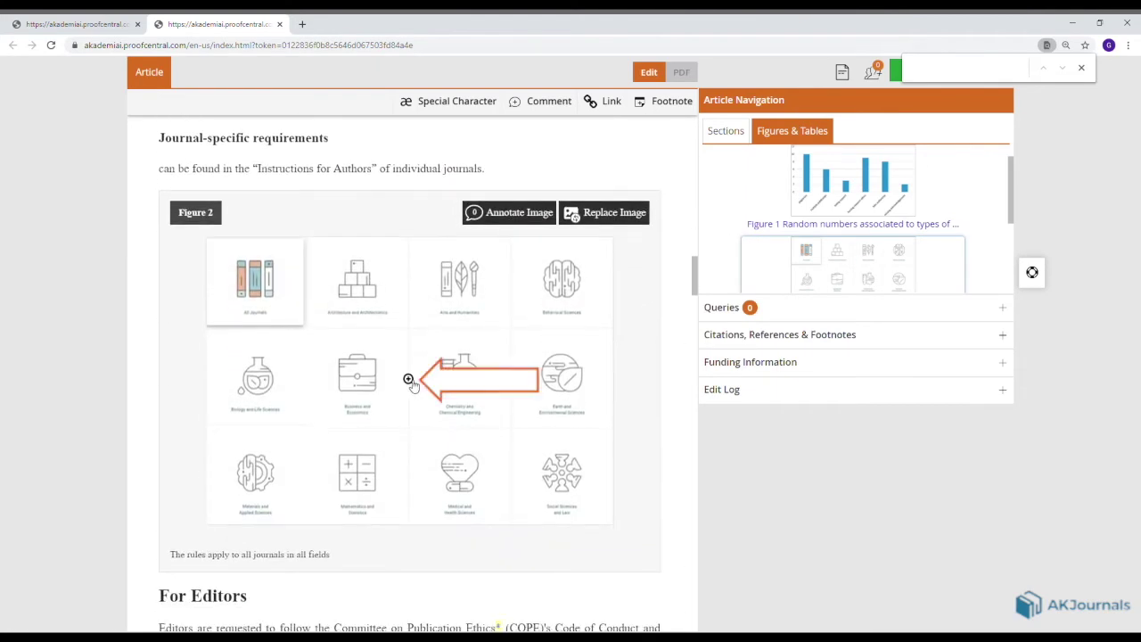
{"action": "left_click", "coordinate": [410, 384]}
{"action": "left_click", "coordinate": [1036, 130]}
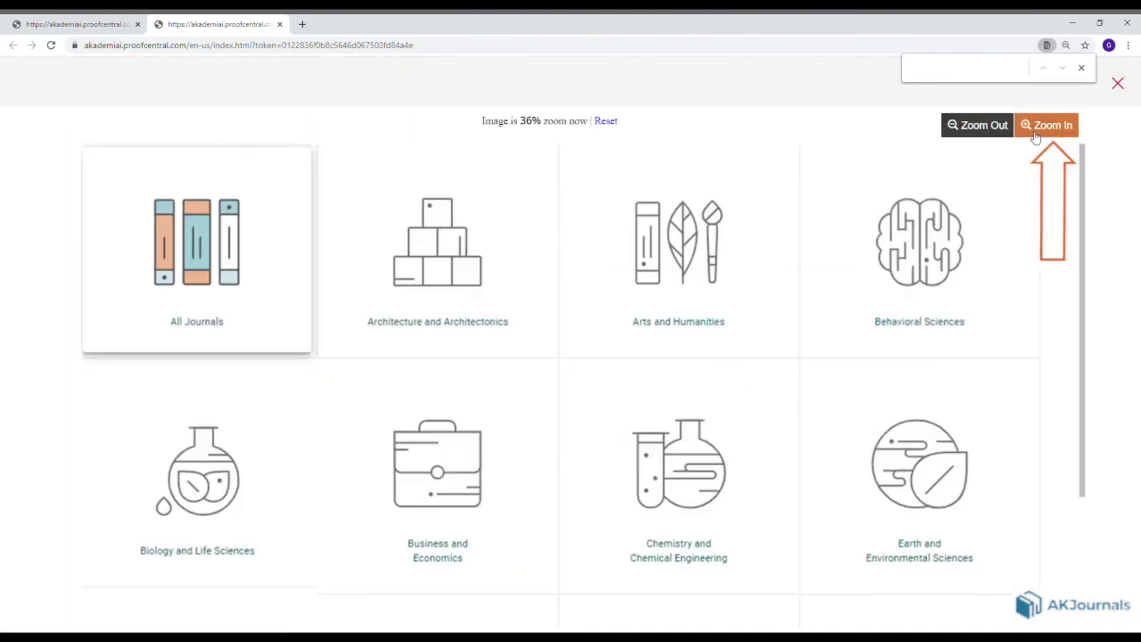
{"action": "left_click", "coordinate": [1036, 130]}
{"action": "left_click", "coordinate": [1036, 130]}
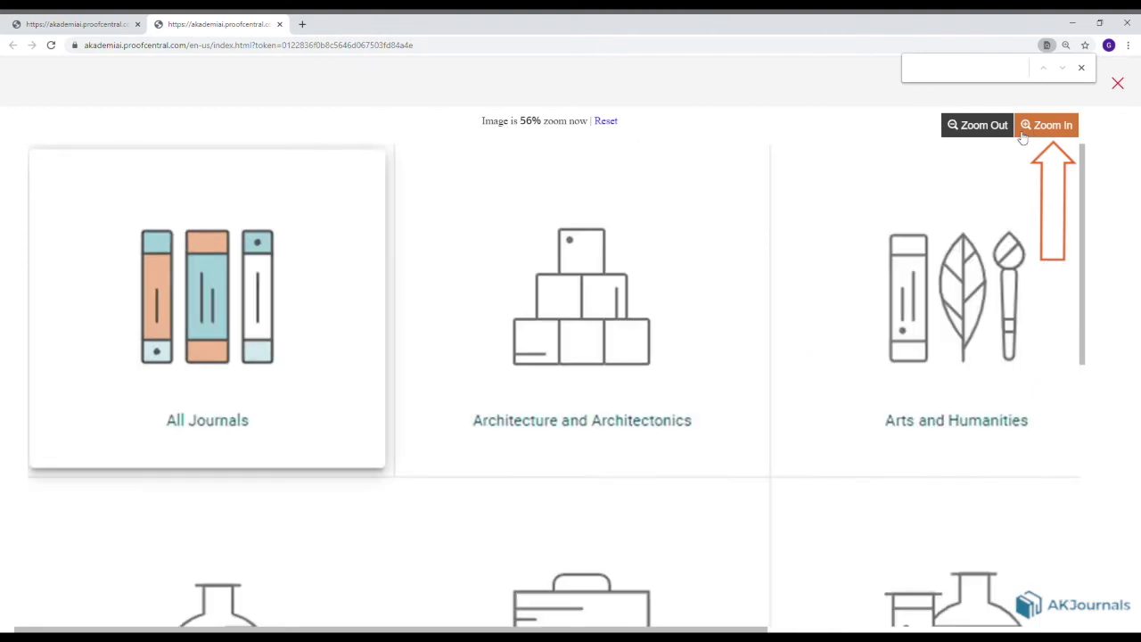
{"action": "left_click", "coordinate": [1118, 83]}
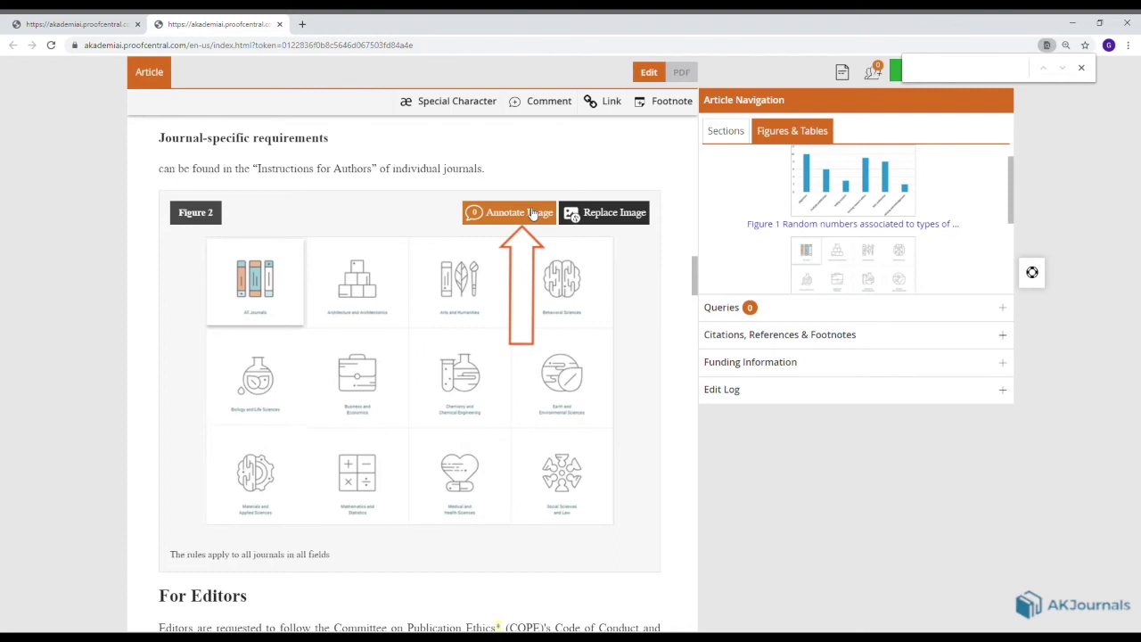
Annotate Figure 2 with the note 'Make this figure 10% smaller, please.' and save it.
{"action": "left_click", "coordinate": [532, 214]}
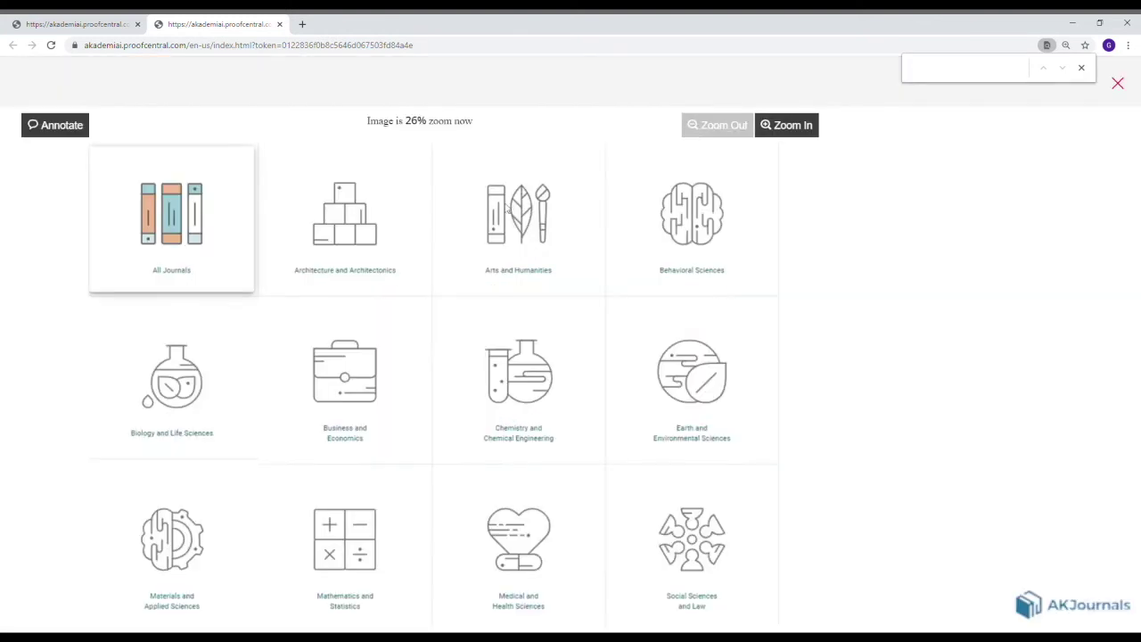
{"action": "left_click", "coordinate": [49, 125]}
{"action": "left_click", "coordinate": [94, 157]}
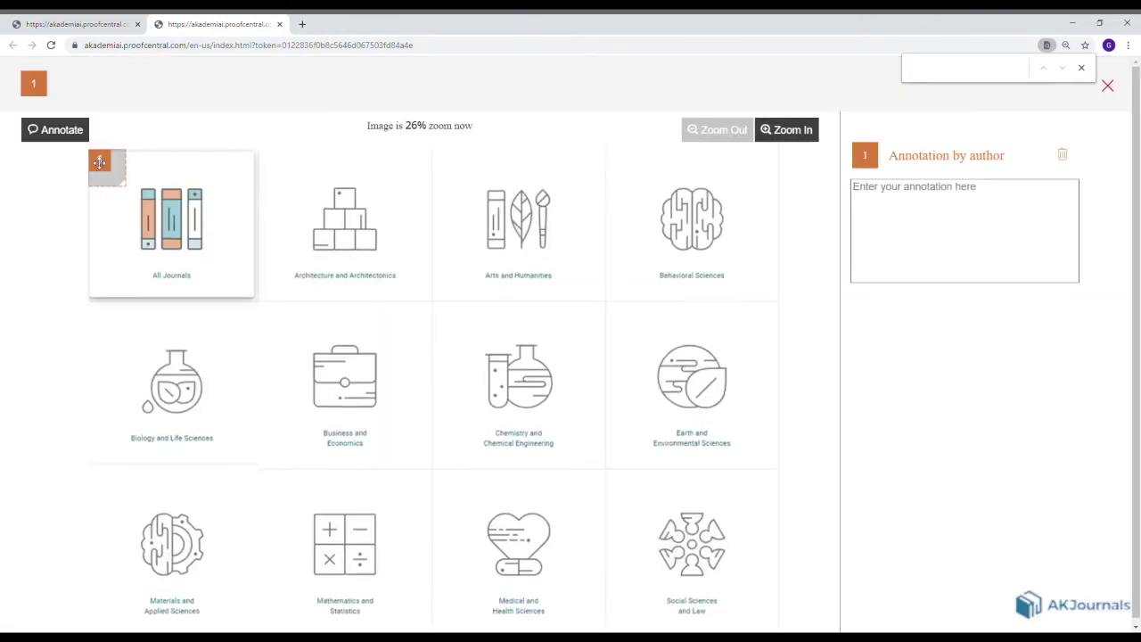
{"action": "left_click", "coordinate": [877, 195]}
{"action": "type", "text": "Make this figure 10% smaller, please."}
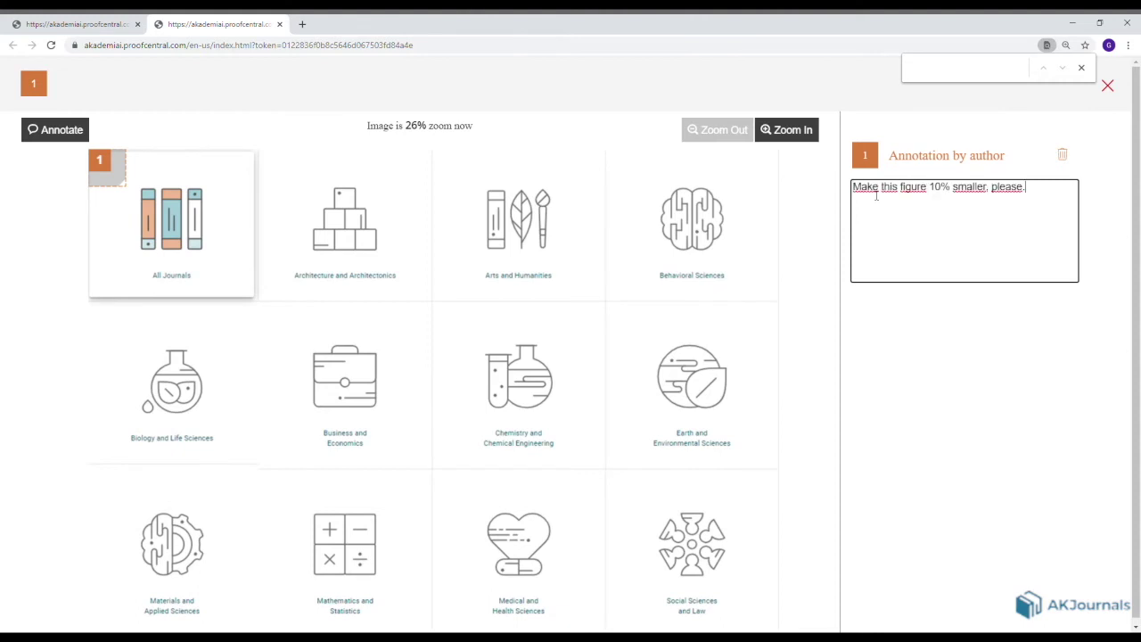
{"action": "left_click", "coordinate": [1111, 89]}
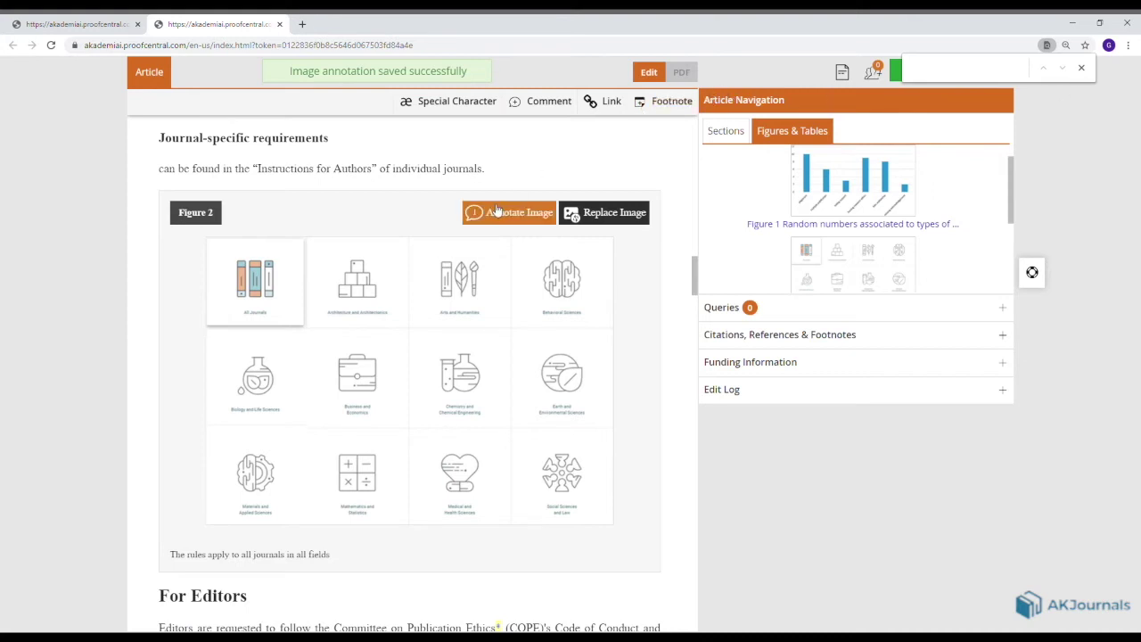
Attach GRAMMAR.docx as Figure 2's replacement with the remark 'Use this pic pls'.
{"action": "left_click", "coordinate": [615, 212]}
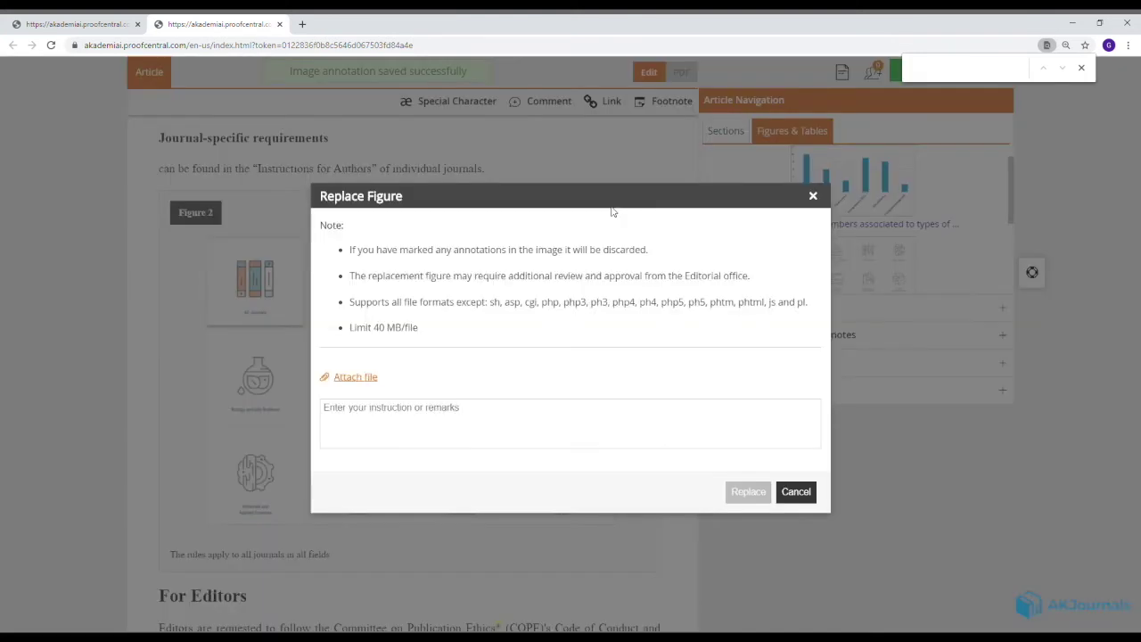
{"action": "double_click", "coordinate": [483, 319]}
{"action": "left_click", "coordinate": [369, 432]}
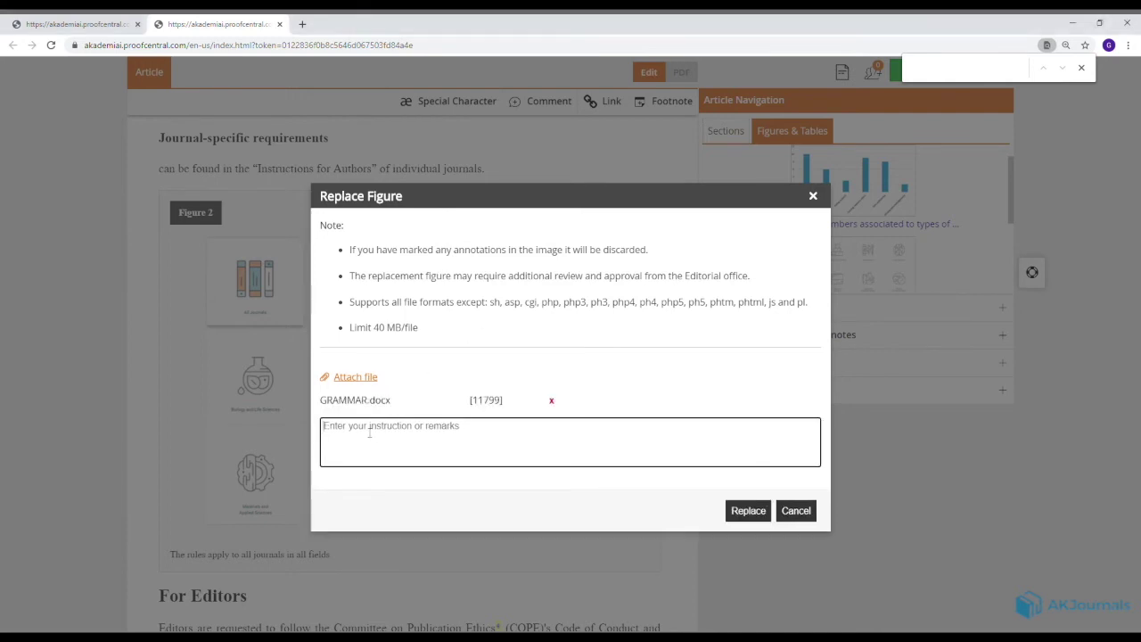
{"action": "type", "text": "Use this"}
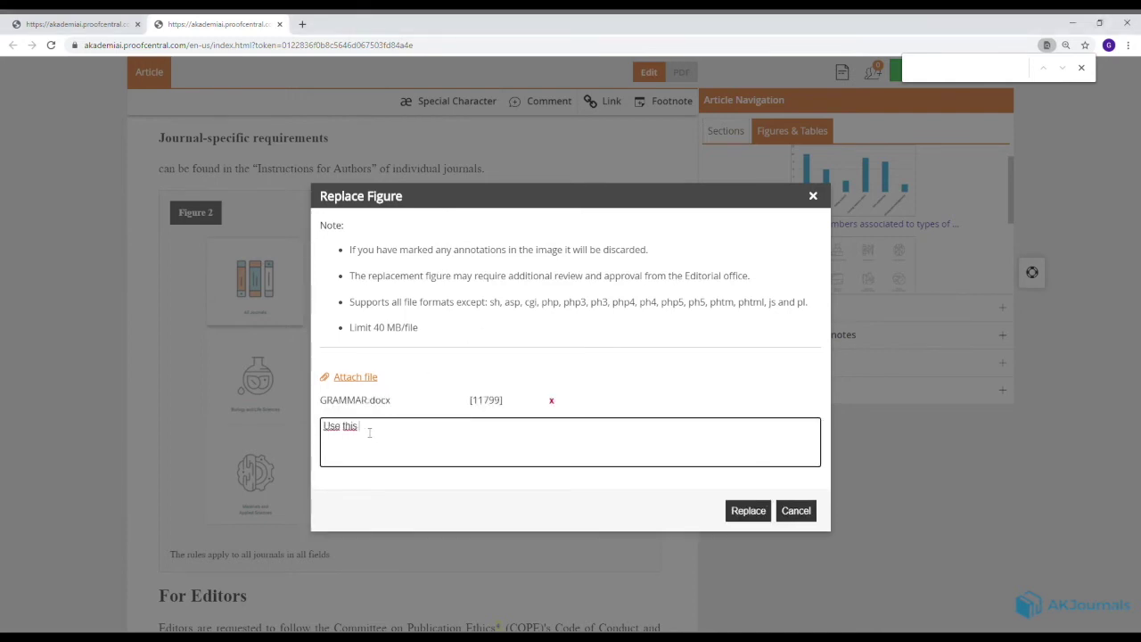
{"action": "type", "text": " pic pls"}
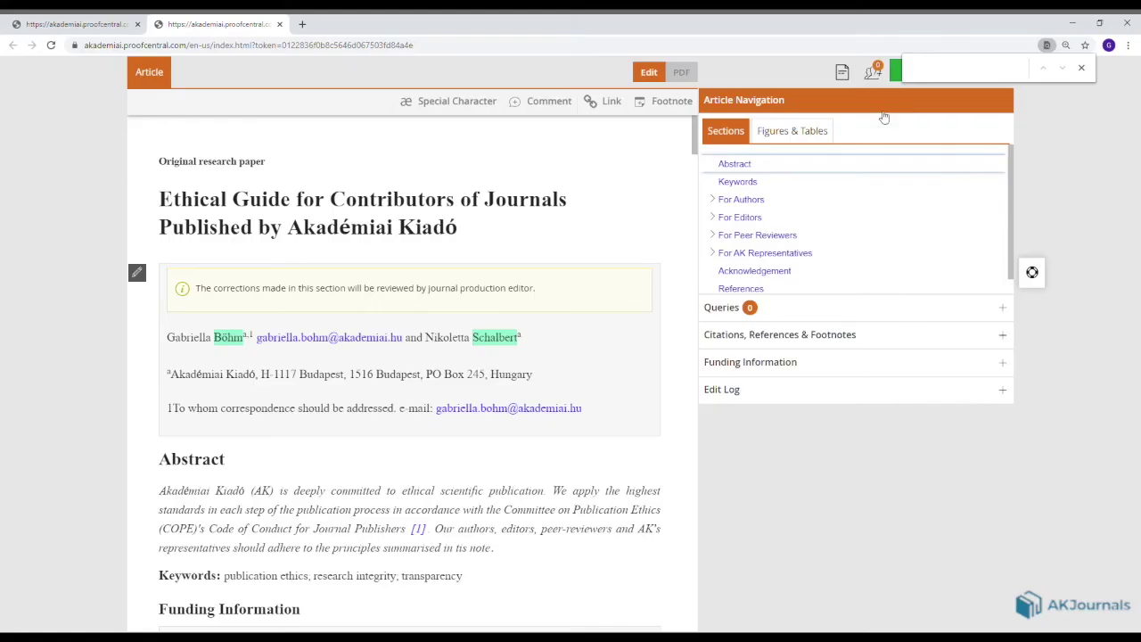
Insert a new column after the first column of Table 1.
{"action": "left_click", "coordinate": [810, 132]}
{"action": "scroll", "coordinate": [803, 199], "scroll_direction": "down", "scroll_amount": 2}
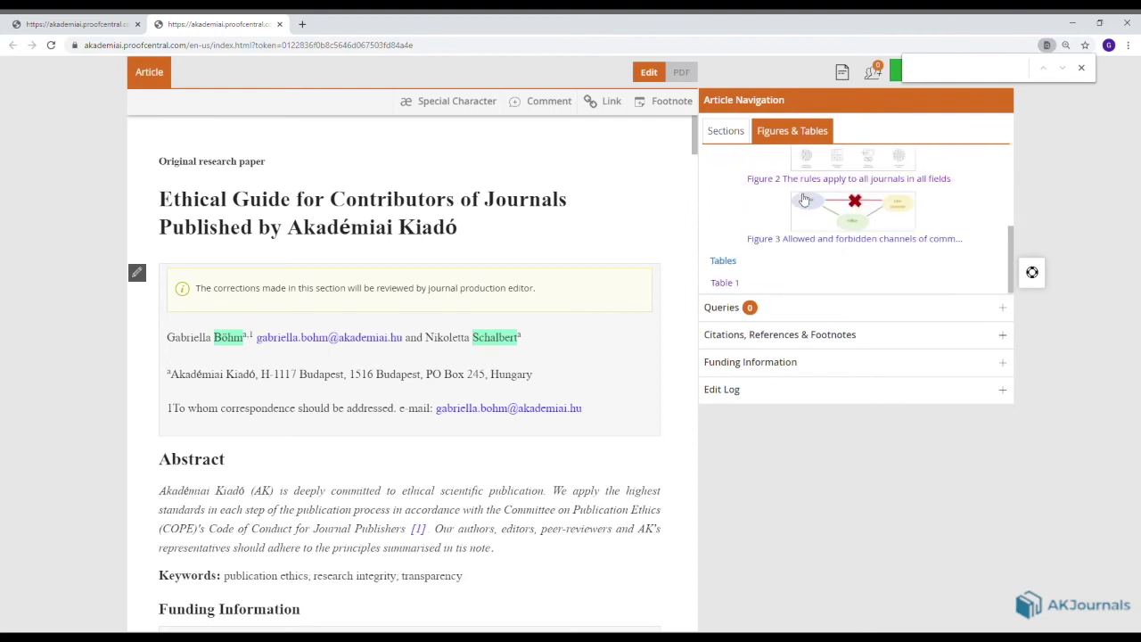
{"action": "left_click", "coordinate": [734, 286]}
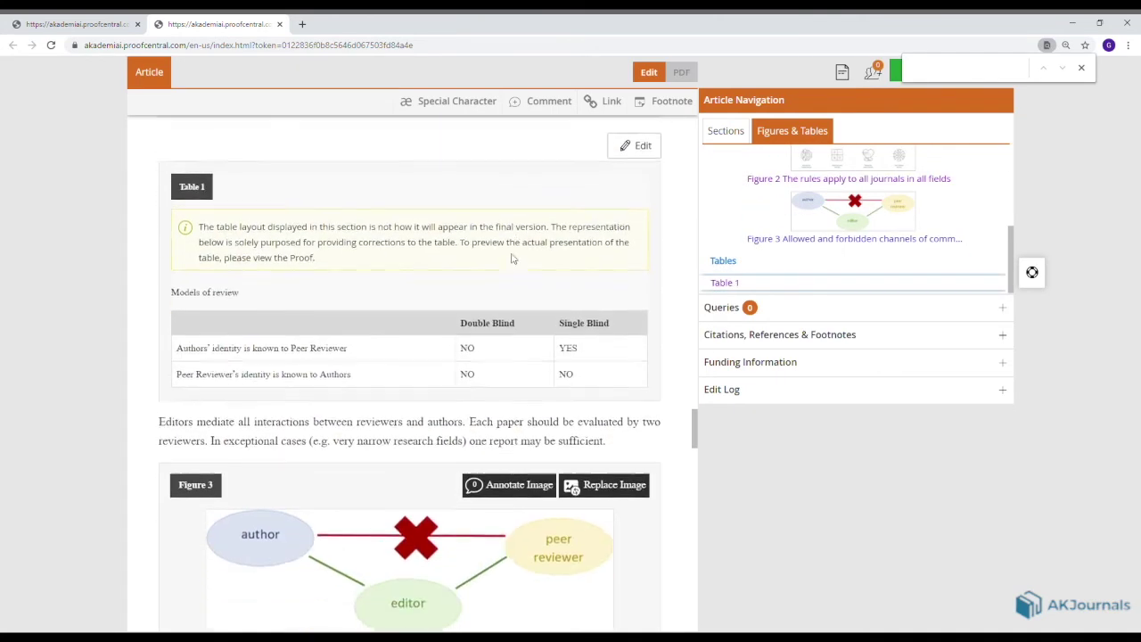
{"action": "double_click", "coordinate": [455, 305]}
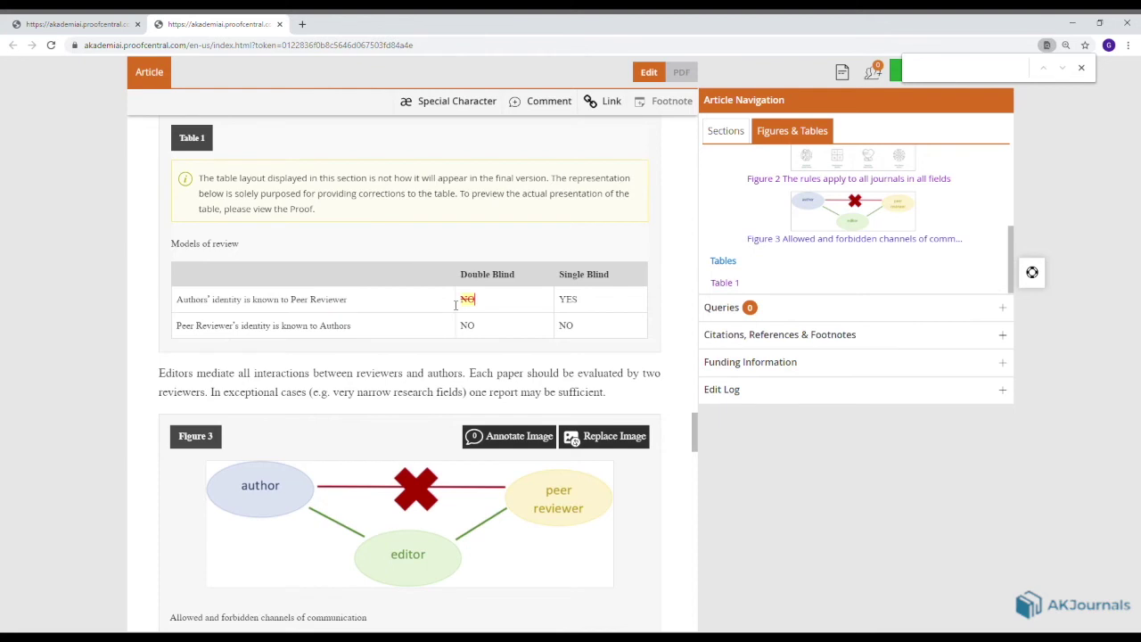
{"action": "left_click", "coordinate": [478, 267]}
{"action": "scroll", "coordinate": [479, 267], "scroll_direction": "up", "scroll_amount": 1}
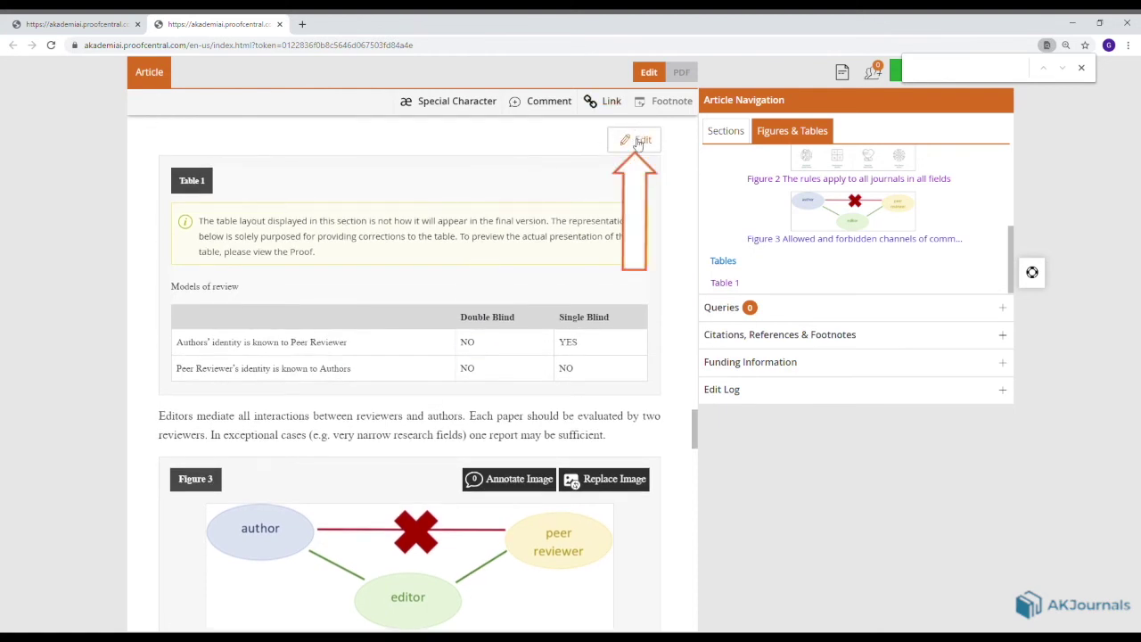
{"action": "left_click", "coordinate": [638, 142]}
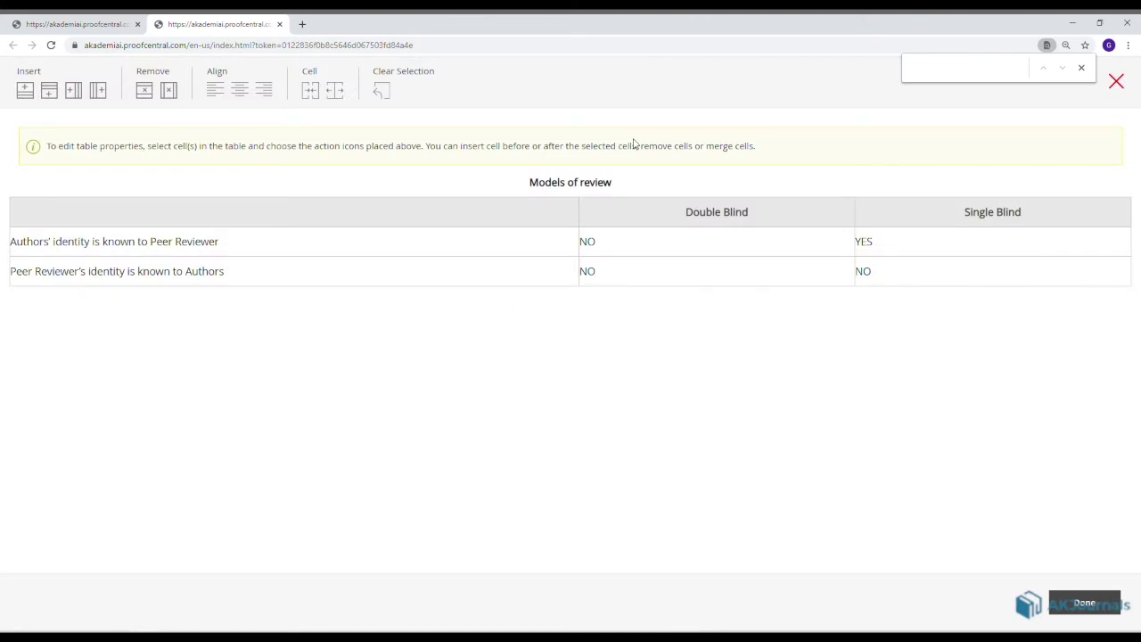
{"action": "left_click", "coordinate": [232, 243]}
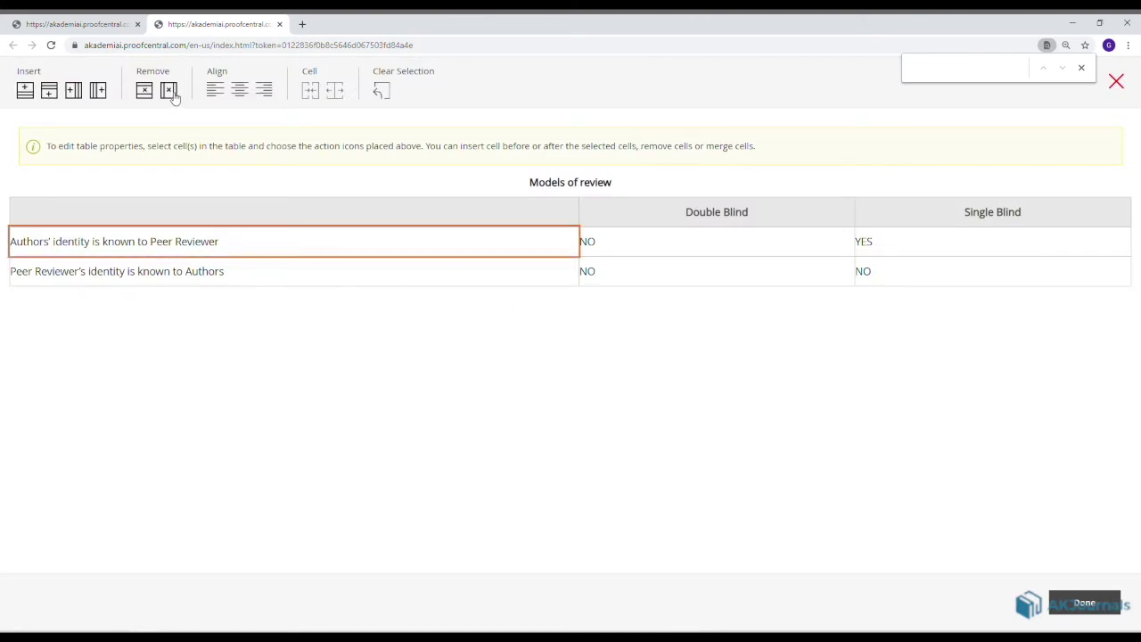
{"action": "left_click", "coordinate": [99, 91]}
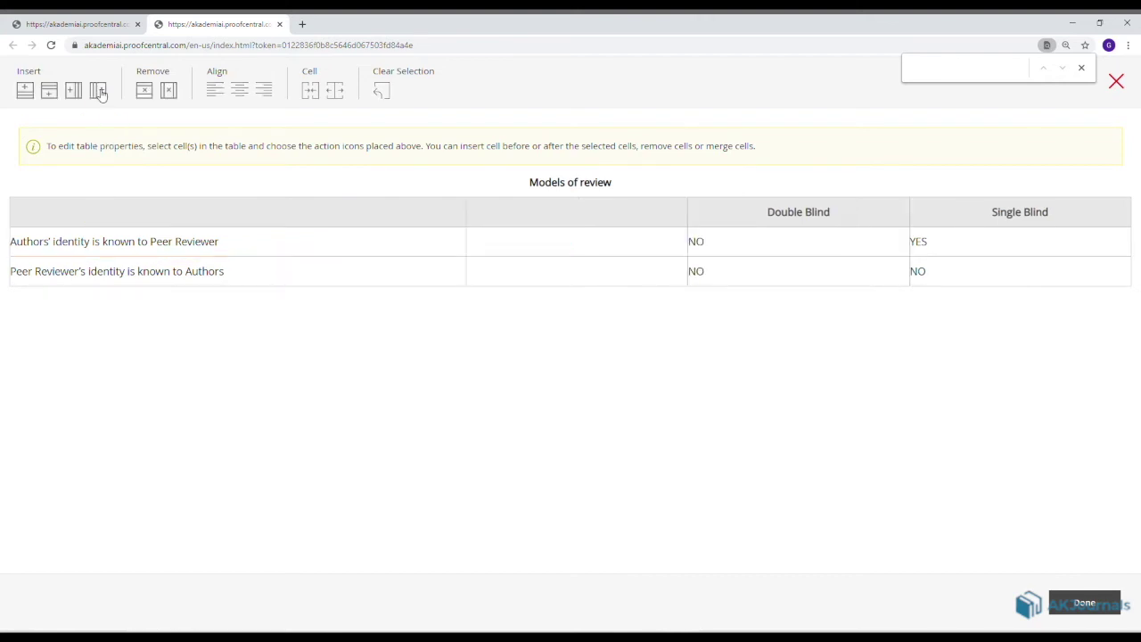
{"action": "left_click", "coordinate": [1086, 605]}
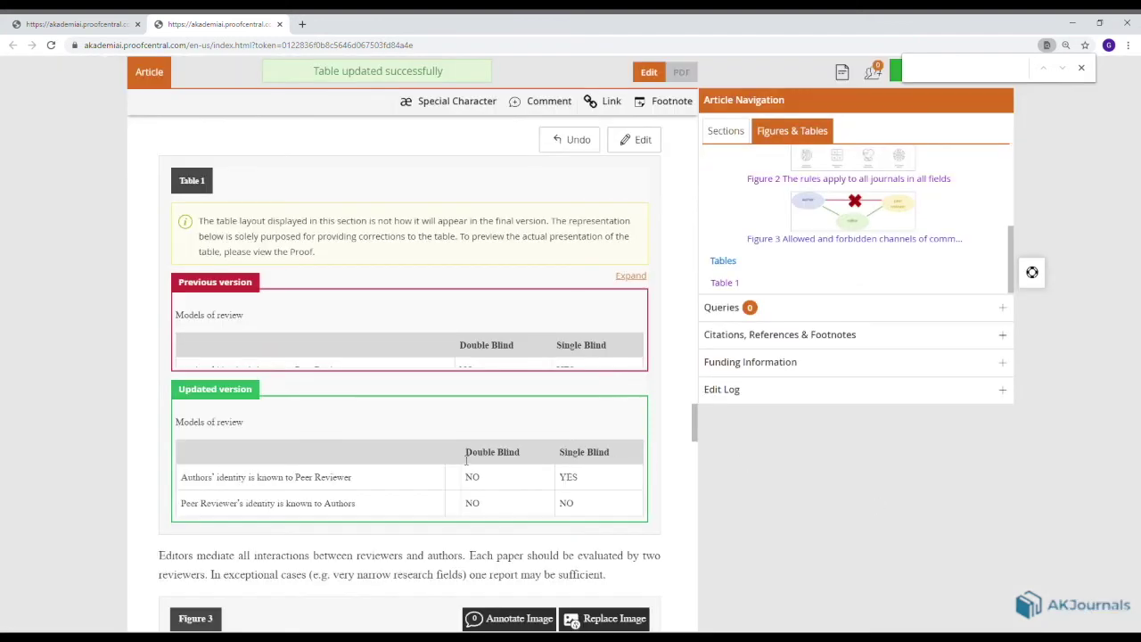
Fill the new column with header 'Triple Blind' and cells 'Just a joke' and 'He-he'.
{"action": "type", "text": "riple Blind"}
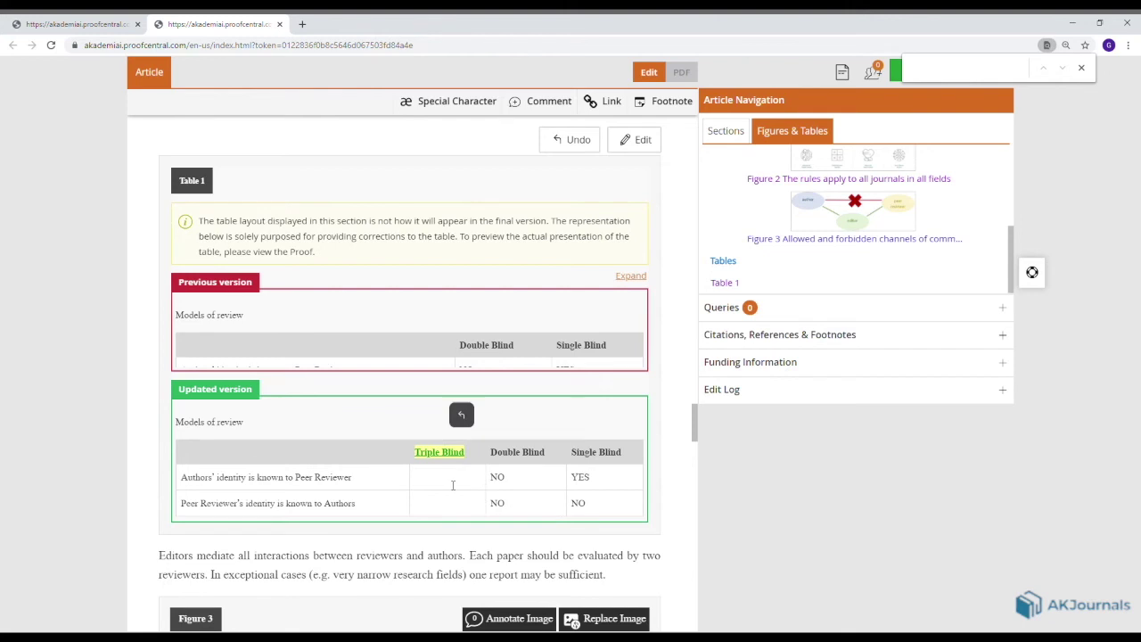
{"action": "left_click", "coordinate": [453, 485]}
{"action": "type", "text": "Just a joke"}
{"action": "left_click", "coordinate": [440, 512]}
{"action": "type", "text": "He-he"}
{"action": "left_click", "coordinate": [629, 312]}
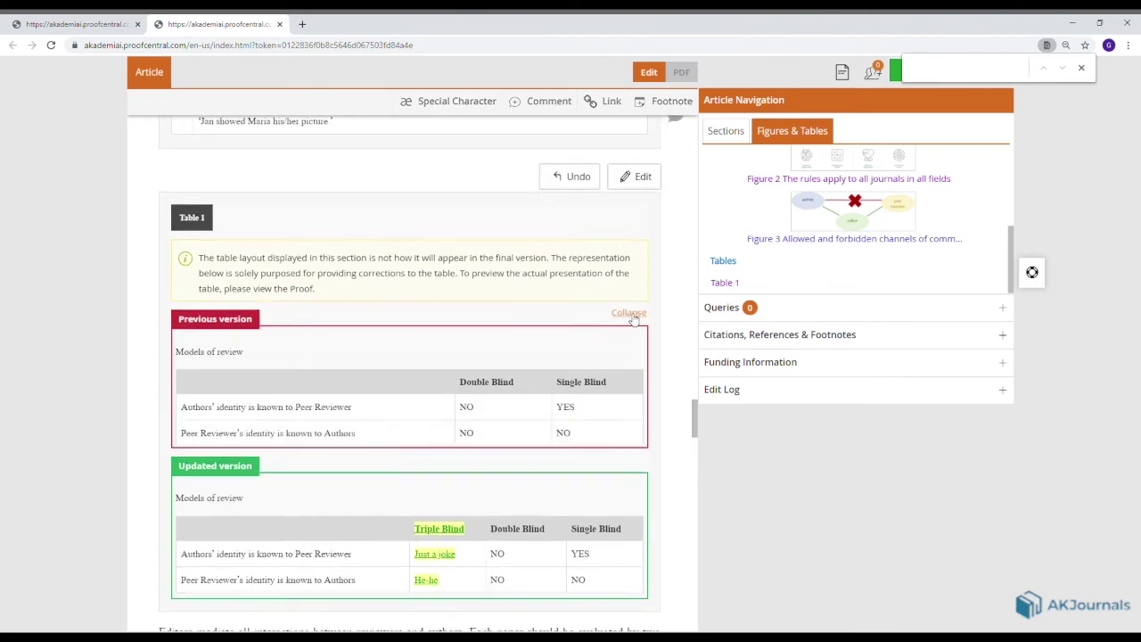
{"action": "scroll", "coordinate": [627, 323], "scroll_direction": "down", "scroll_amount": 1}
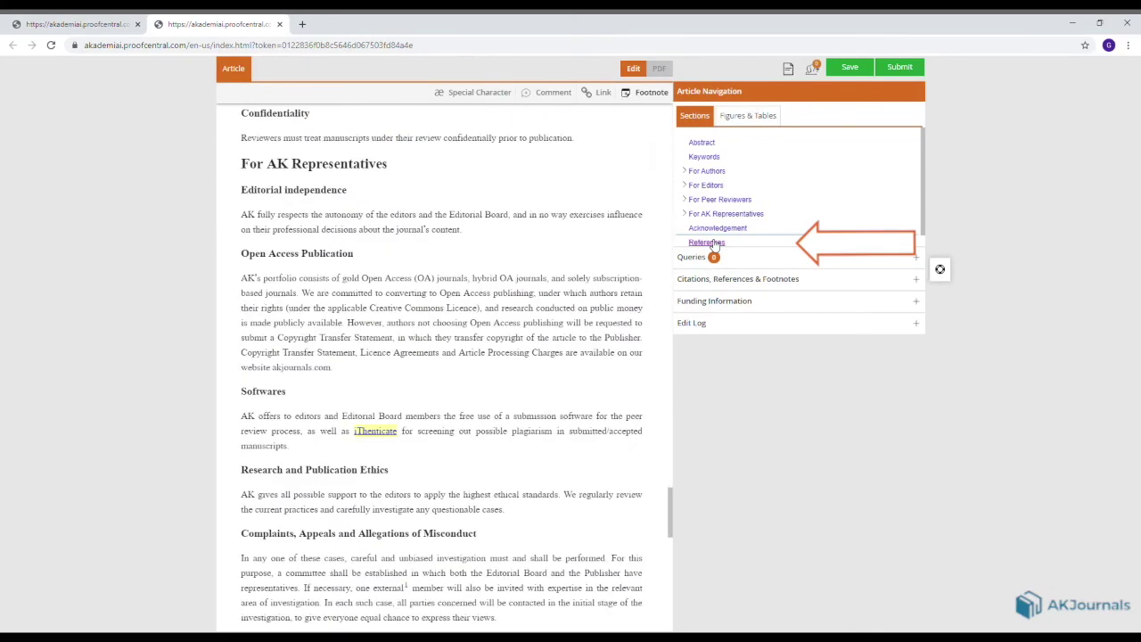
Scroll to the end of the reference list and open reference [11]'s full details.
{"action": "scroll", "coordinate": [426, 328], "scroll_direction": "down", "scroll_amount": 3}
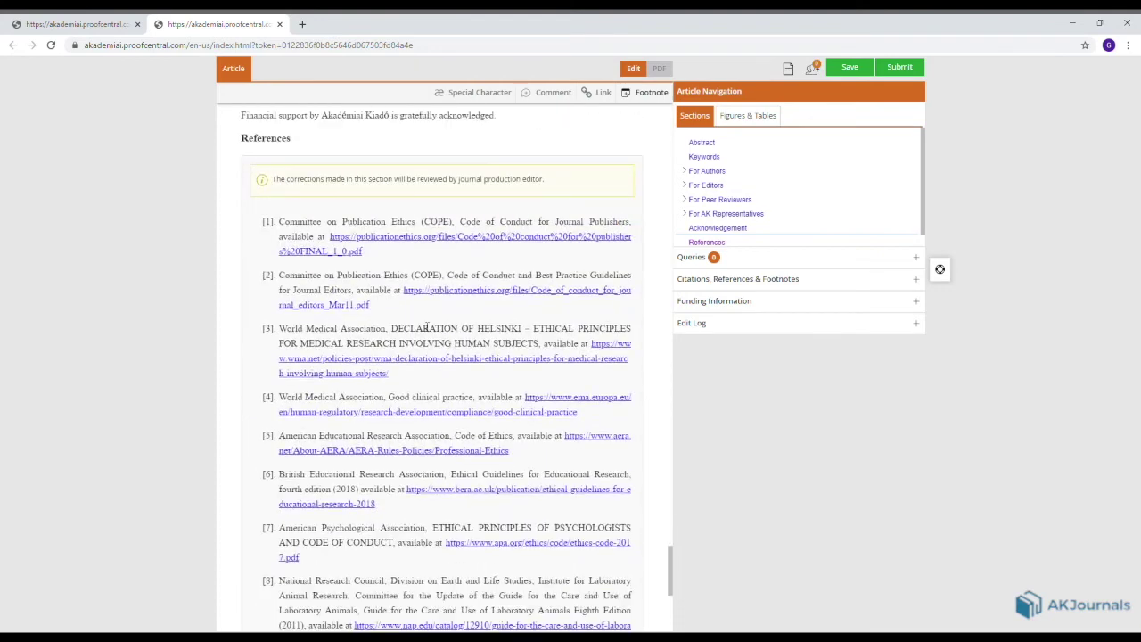
{"action": "scroll", "coordinate": [426, 328], "scroll_direction": "down", "scroll_amount": 3}
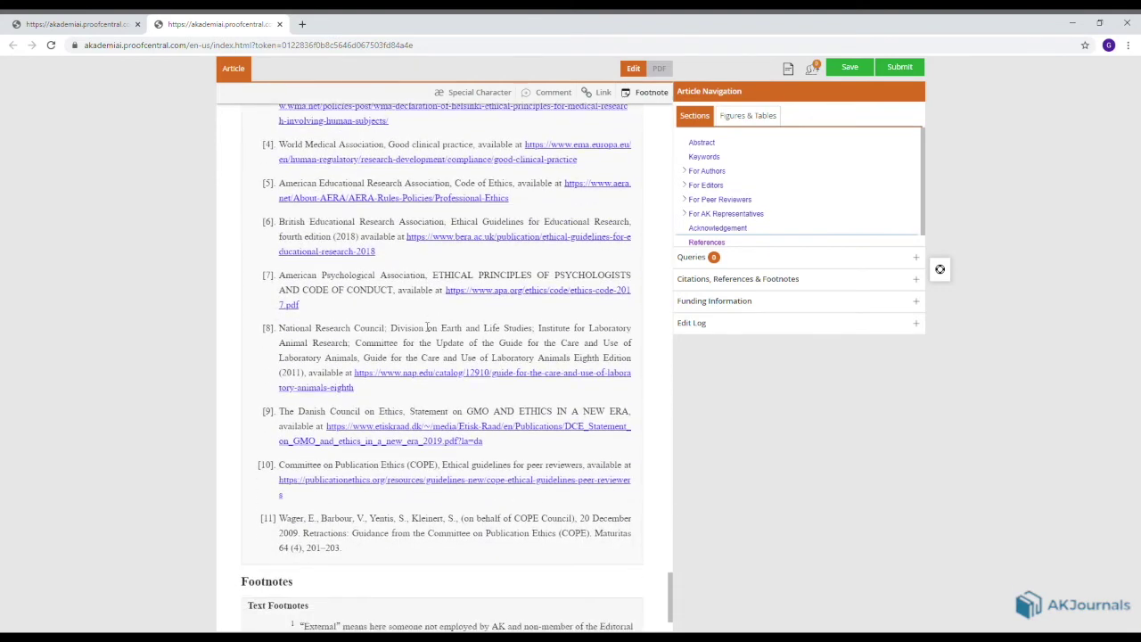
{"action": "scroll", "coordinate": [426, 328], "scroll_direction": "down", "scroll_amount": 1}
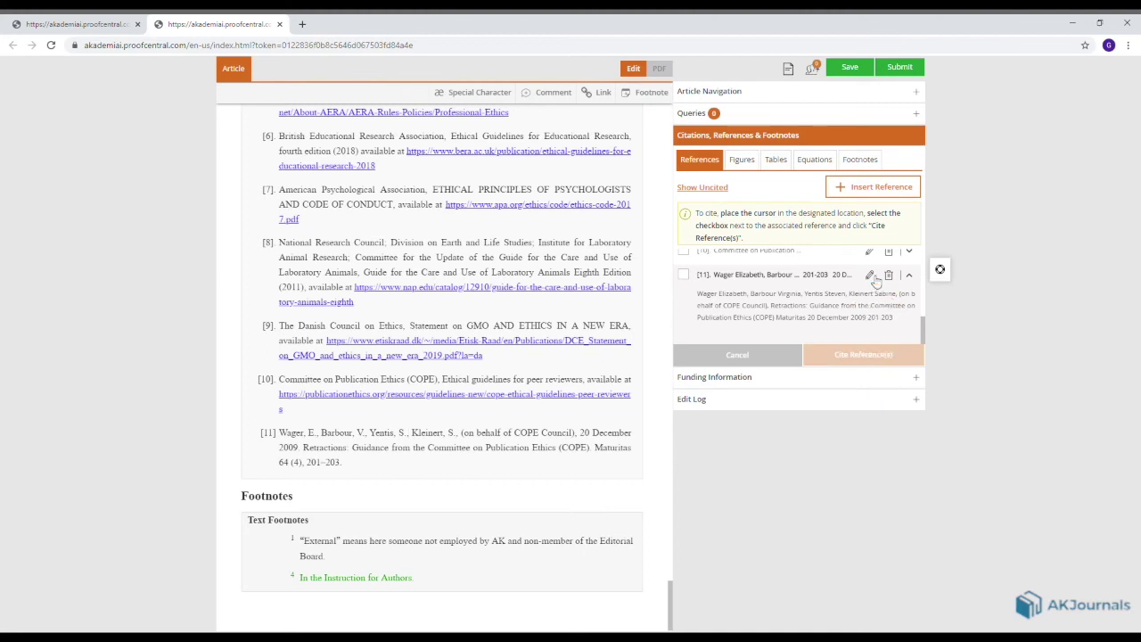
{"action": "left_click", "coordinate": [869, 276]}
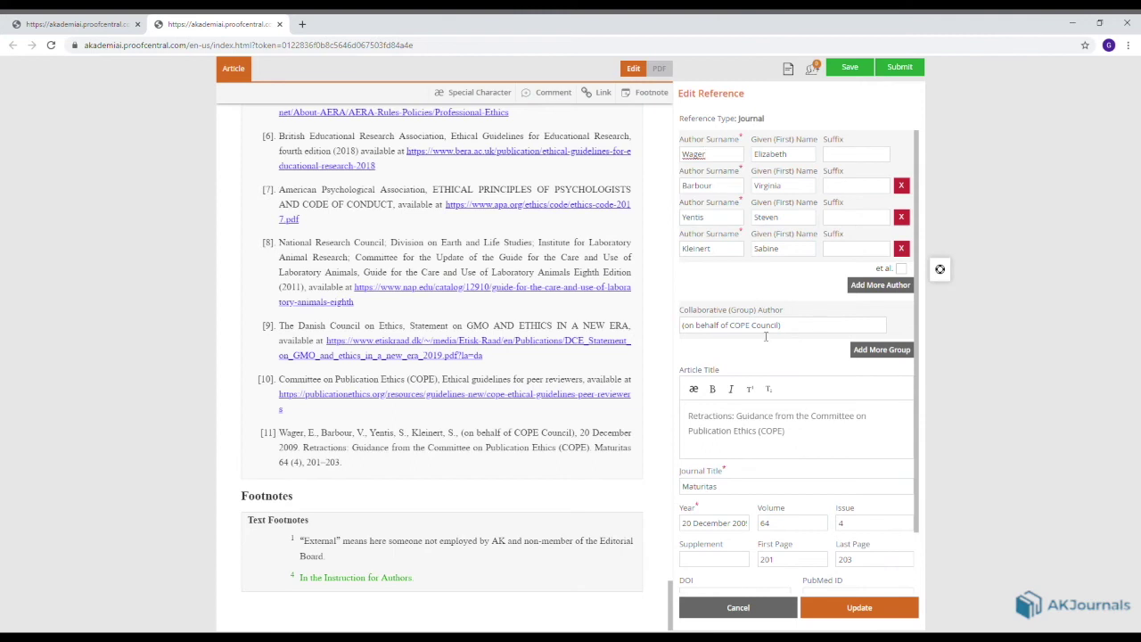
Italicise 'available at' in reference [10], process the text and update the reference.
{"action": "left_click", "coordinate": [762, 613]}
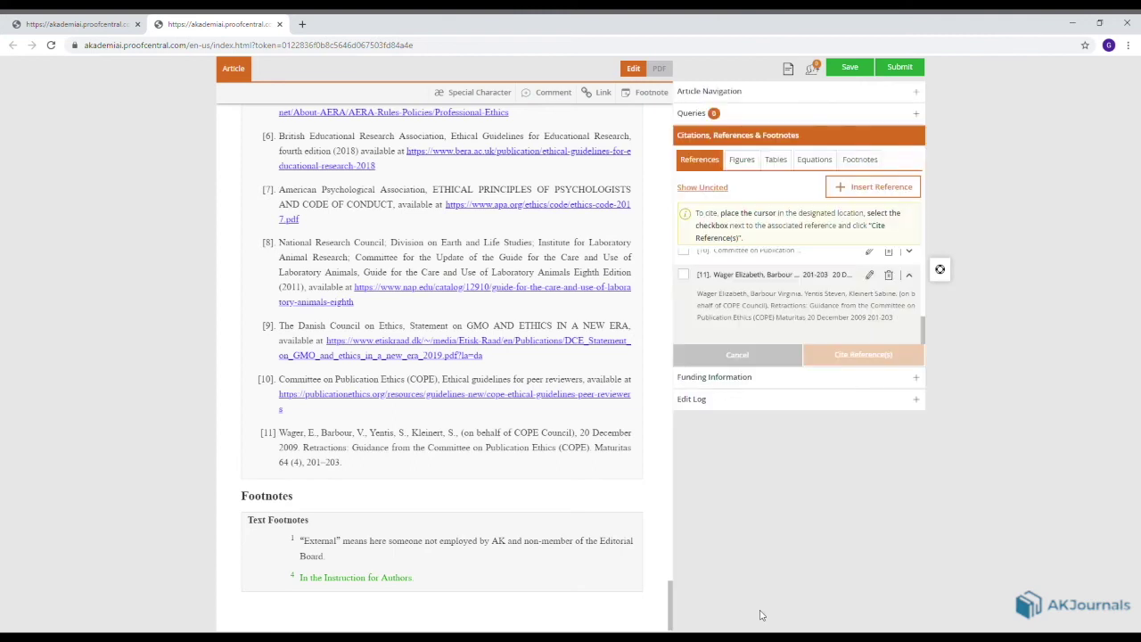
{"action": "left_click", "coordinate": [874, 255]}
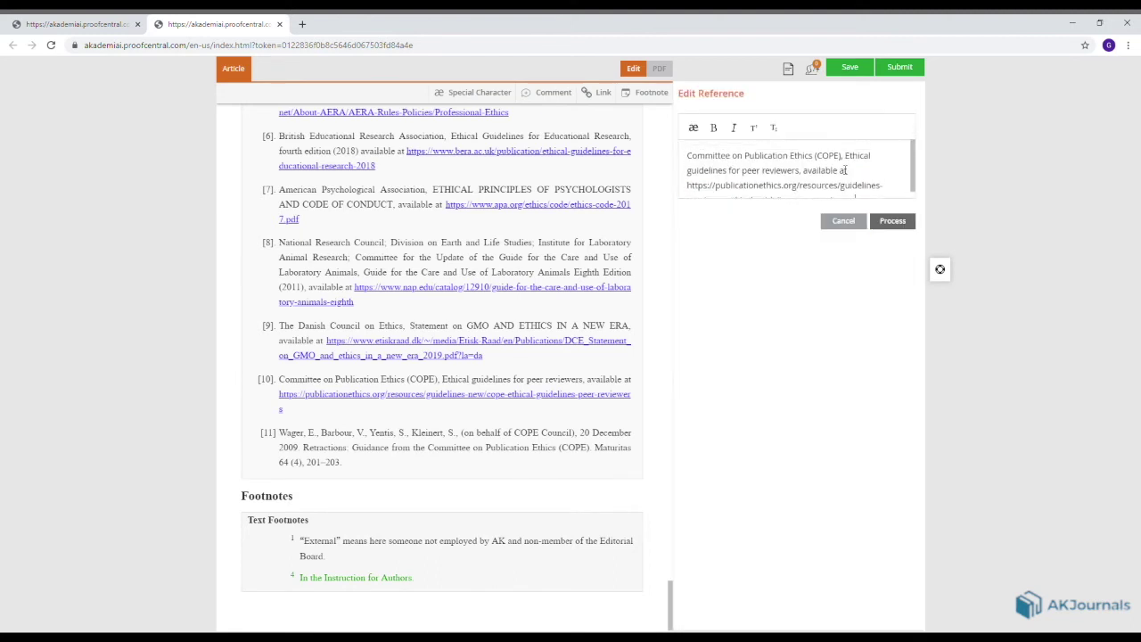
{"action": "left_click_drag", "start_coordinate": [853, 178], "coordinate": [810, 180]}
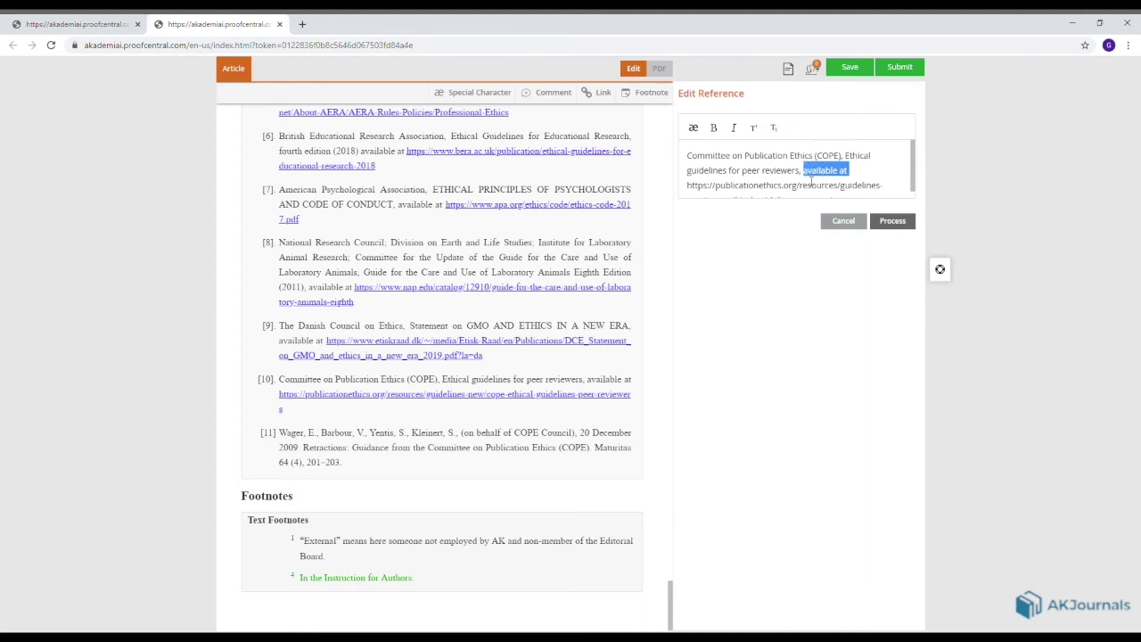
{"action": "left_click", "coordinate": [734, 127]}
{"action": "left_click", "coordinate": [892, 222]}
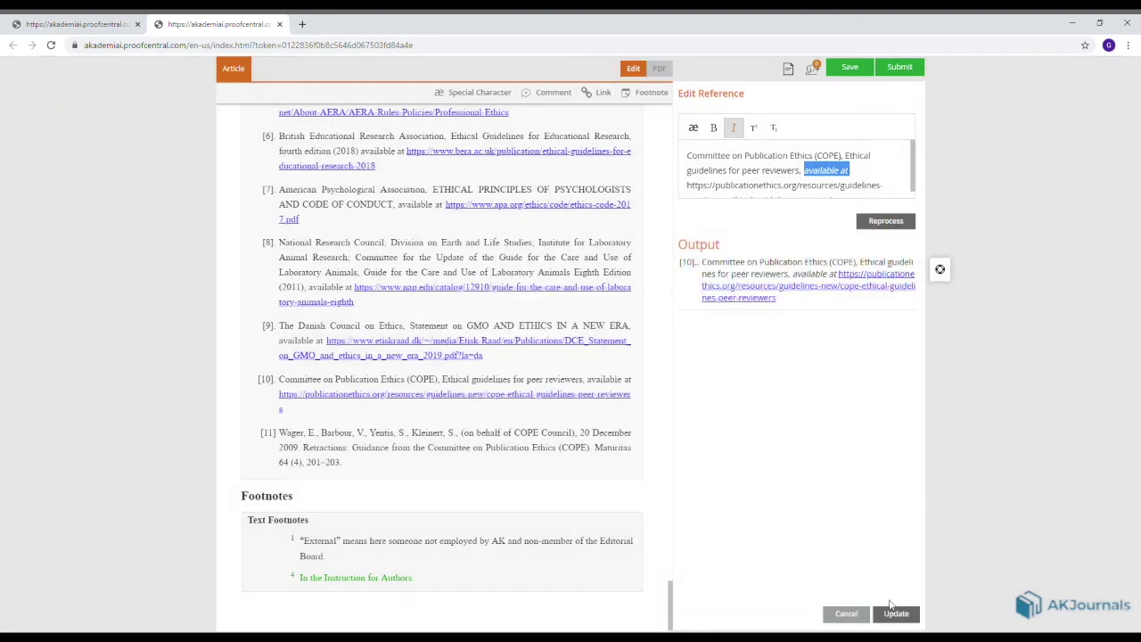
{"action": "left_click", "coordinate": [891, 613]}
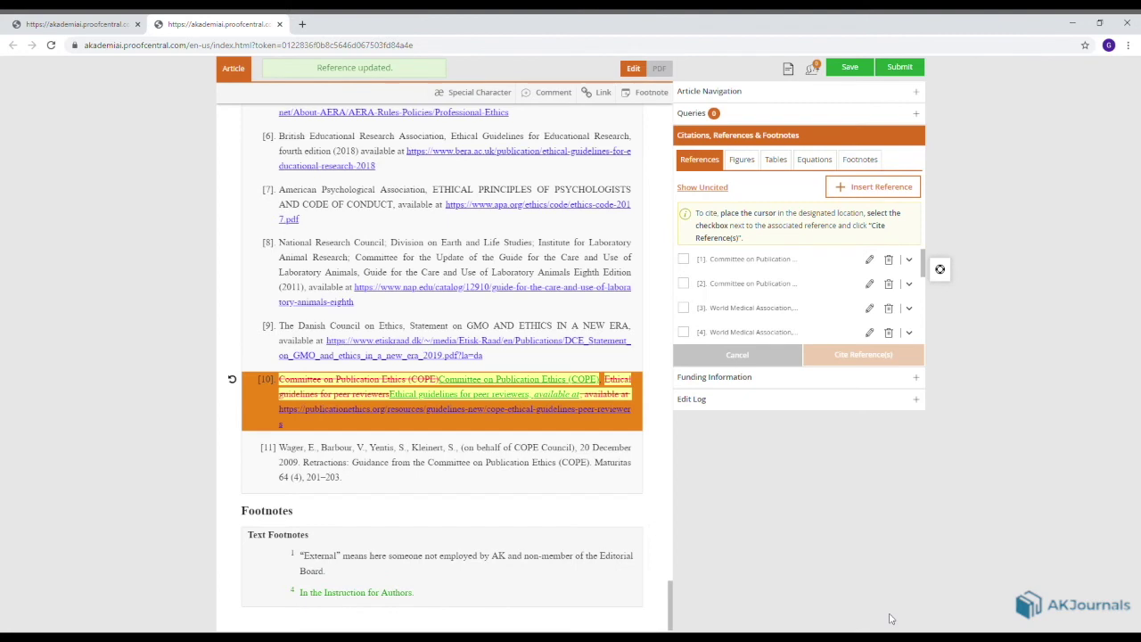
Expand reference [3] and jump to its citation after 'Declaration of Helsinki'.
{"action": "left_click", "coordinate": [914, 187]}
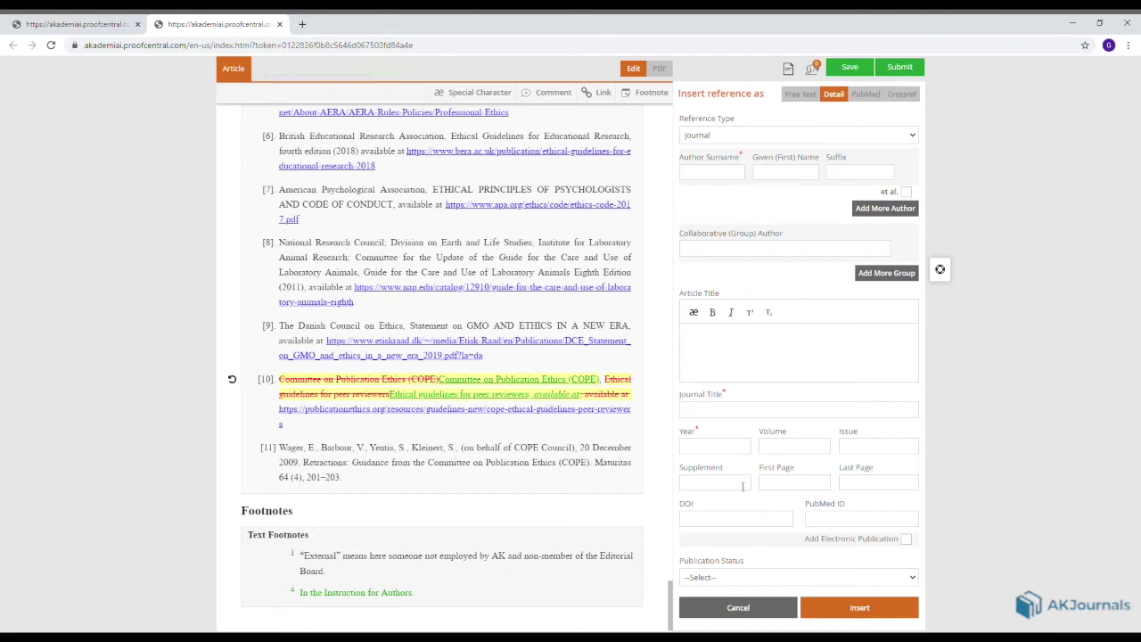
{"action": "left_click", "coordinate": [738, 609]}
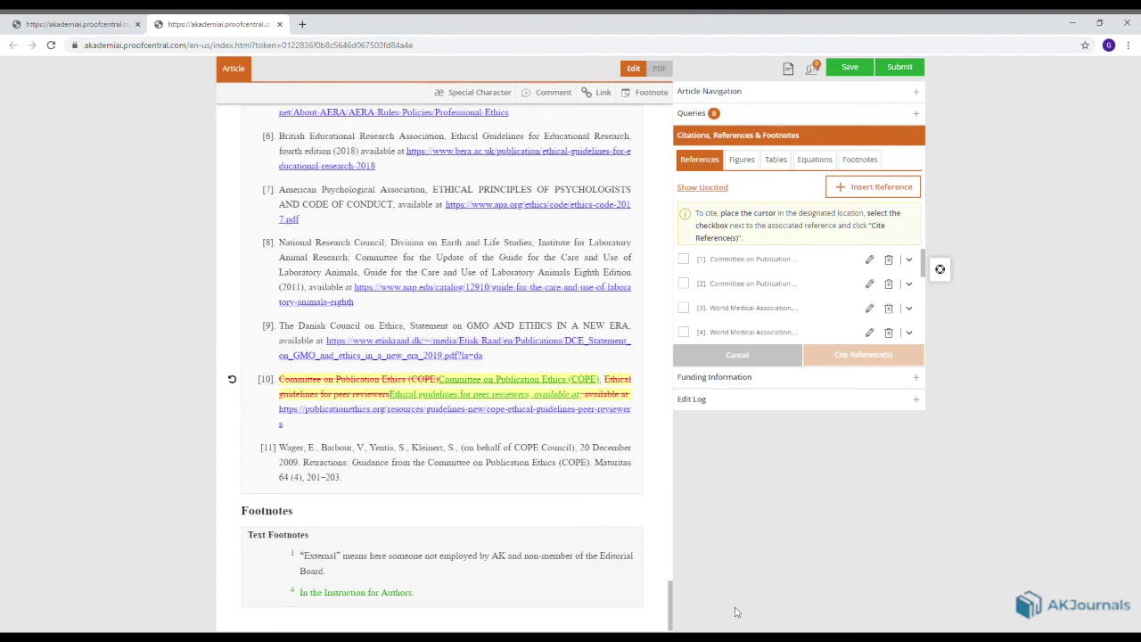
{"action": "left_click", "coordinate": [766, 315]}
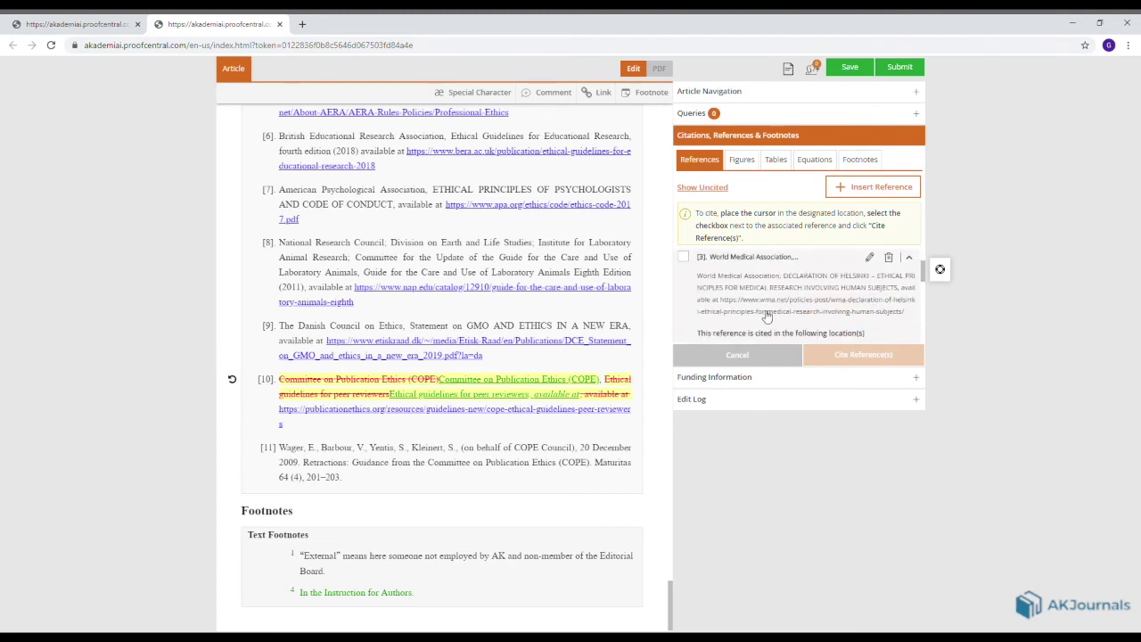
{"action": "scroll", "coordinate": [765, 316], "scroll_direction": "down", "scroll_amount": 1}
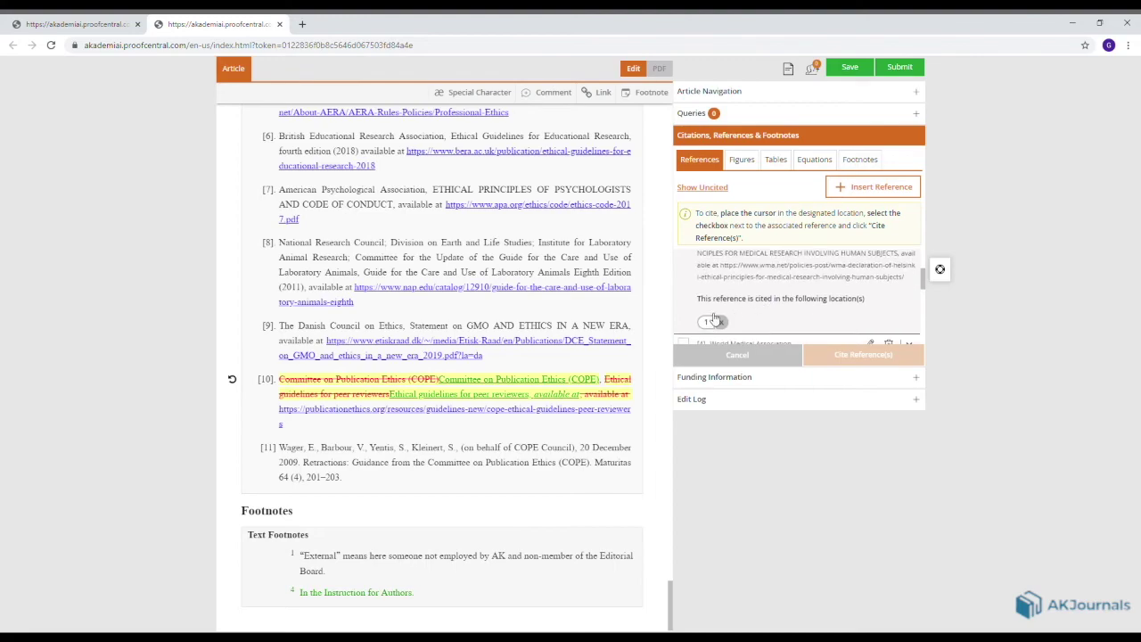
{"action": "left_click", "coordinate": [708, 323]}
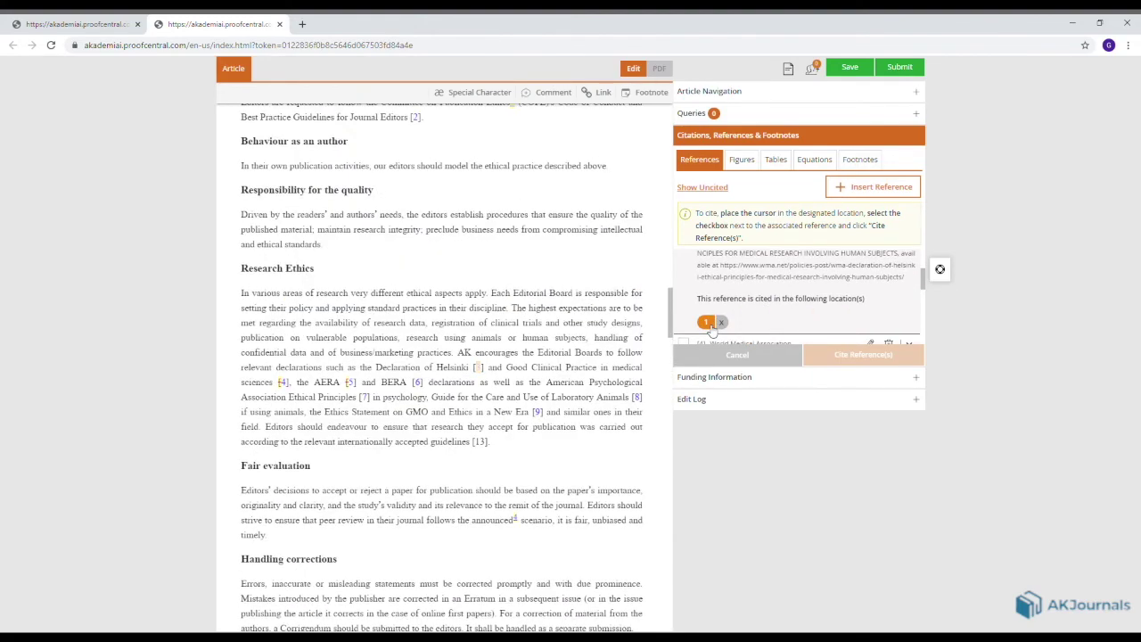
Delete the reference [3] citation after 'Declaration of Helsinki' and re-cite it after 'their discipline'.
{"action": "left_click", "coordinate": [478, 369]}
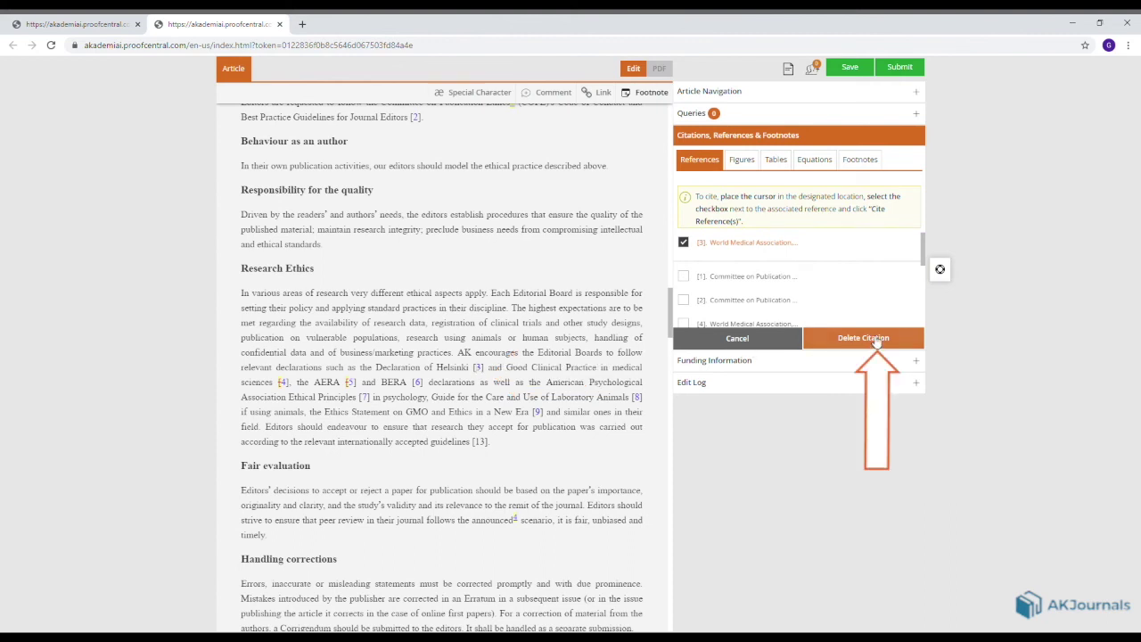
{"action": "left_click", "coordinate": [877, 339]}
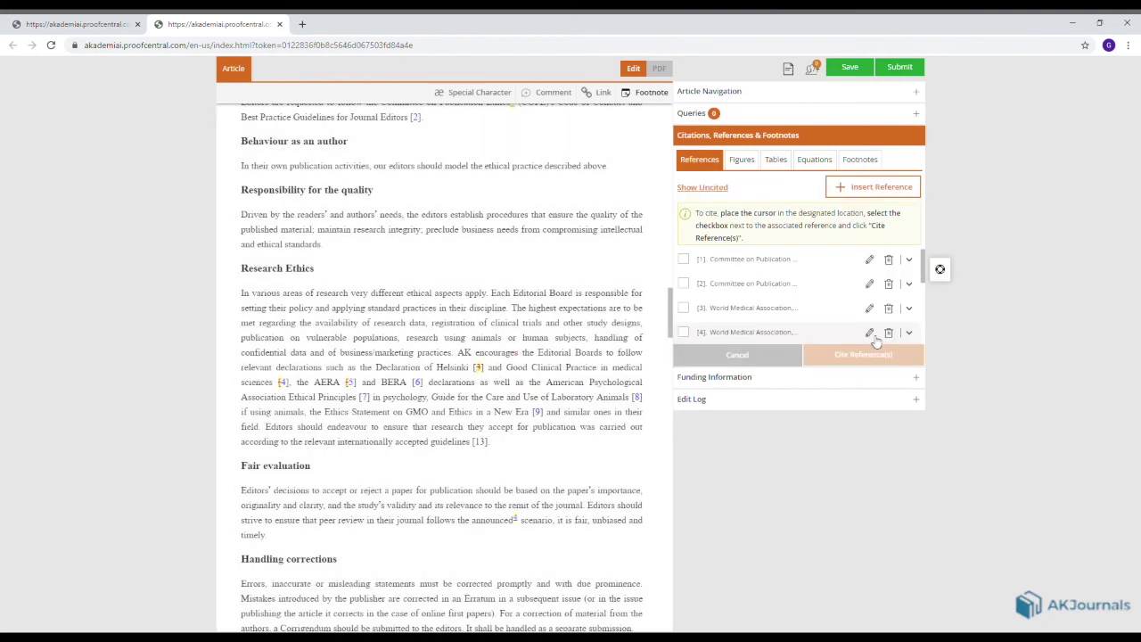
{"action": "left_click", "coordinate": [510, 307]}
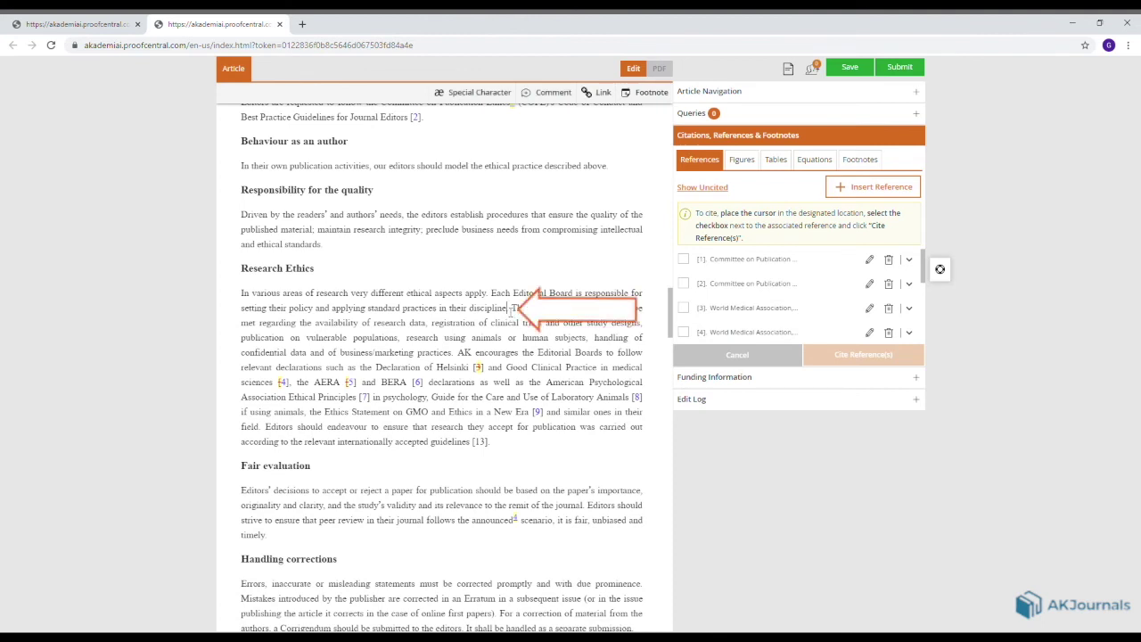
{"action": "left_click", "coordinate": [685, 309]}
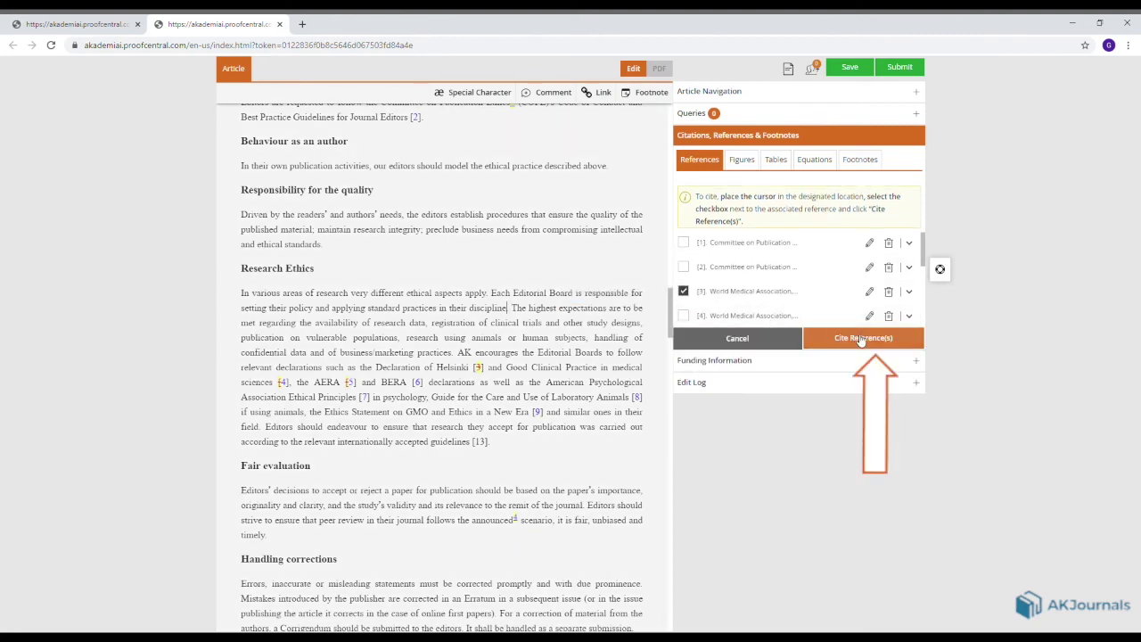
{"action": "left_click", "coordinate": [861, 340]}
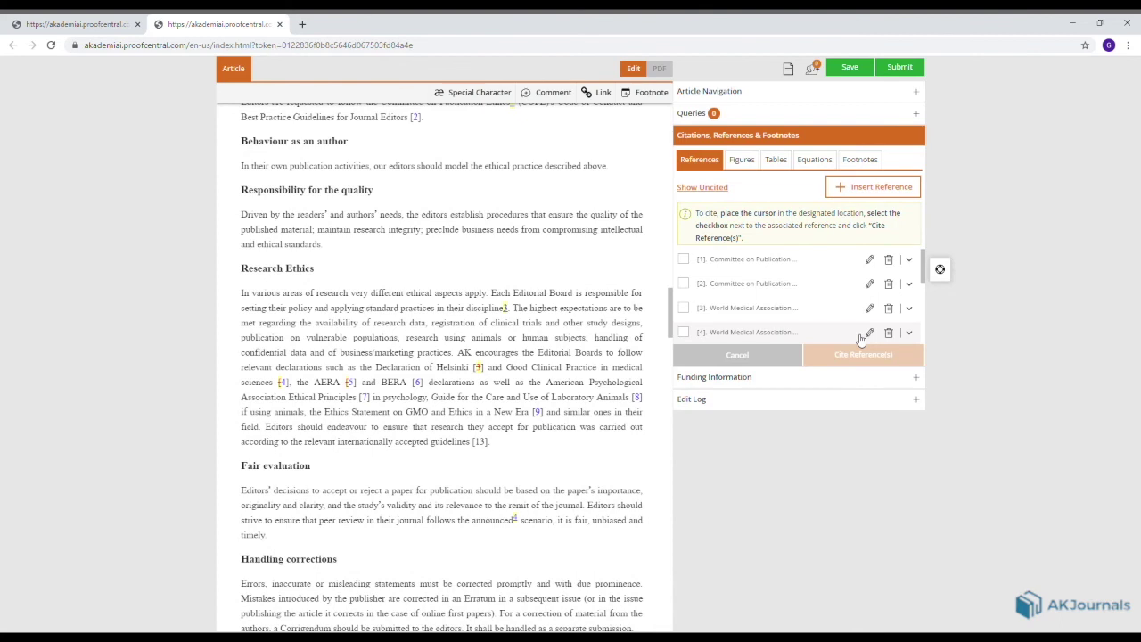
{"action": "left_click", "coordinate": [704, 188]}
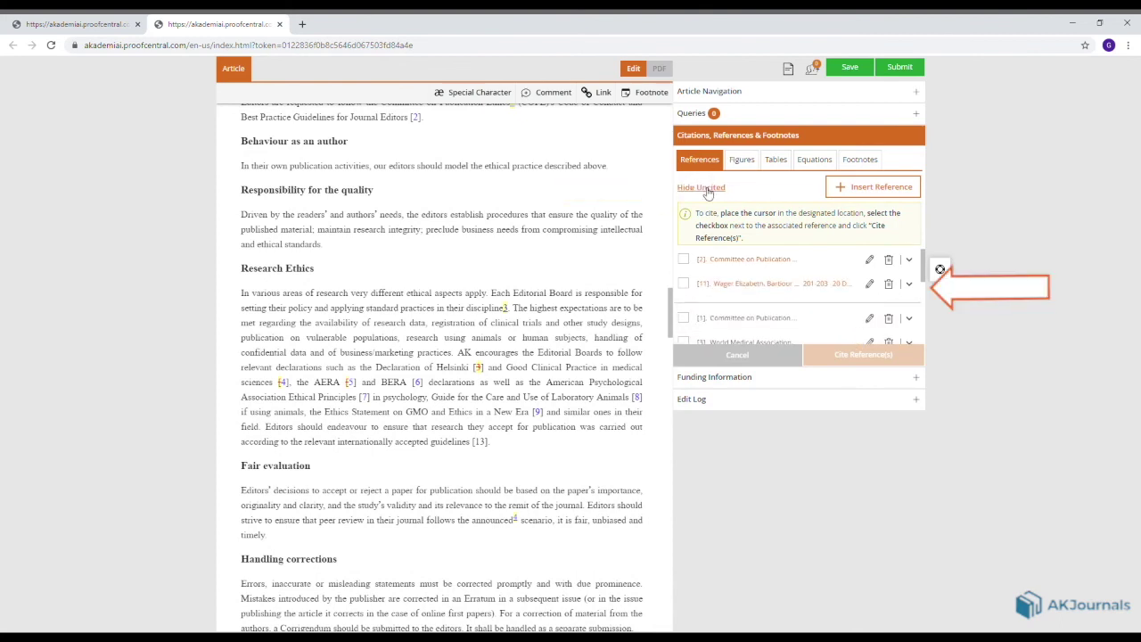
Cite reference [11] after 'ethical standards.' in the Responsibility for the quality paragraph.
{"action": "left_click", "coordinate": [770, 284]}
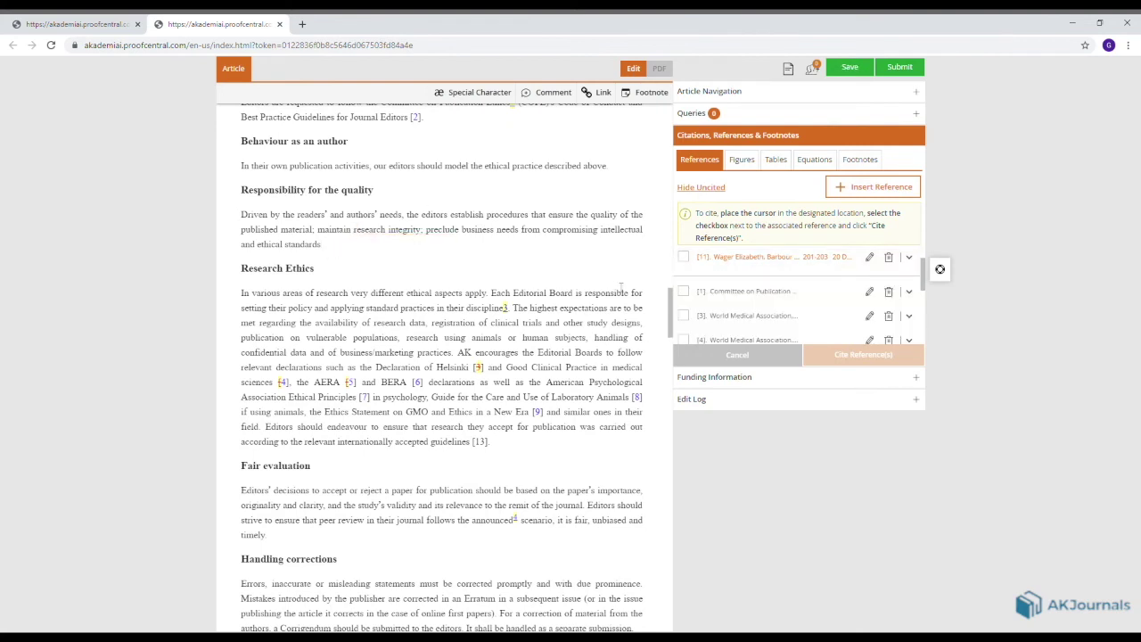
{"action": "left_click", "coordinate": [683, 259]}
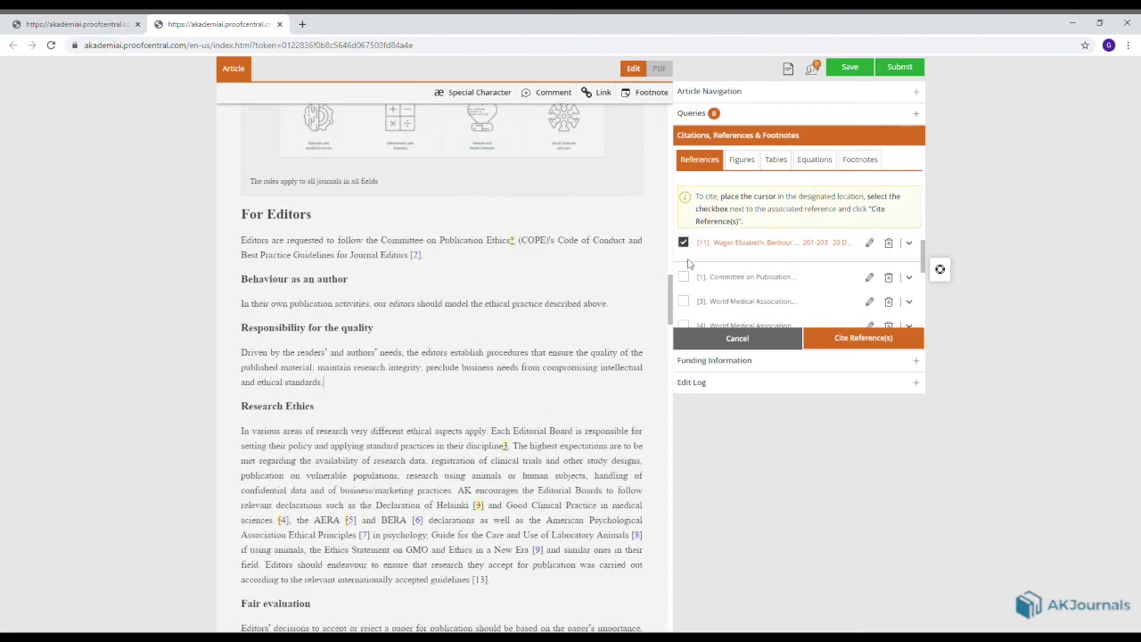
{"action": "left_click", "coordinate": [847, 340]}
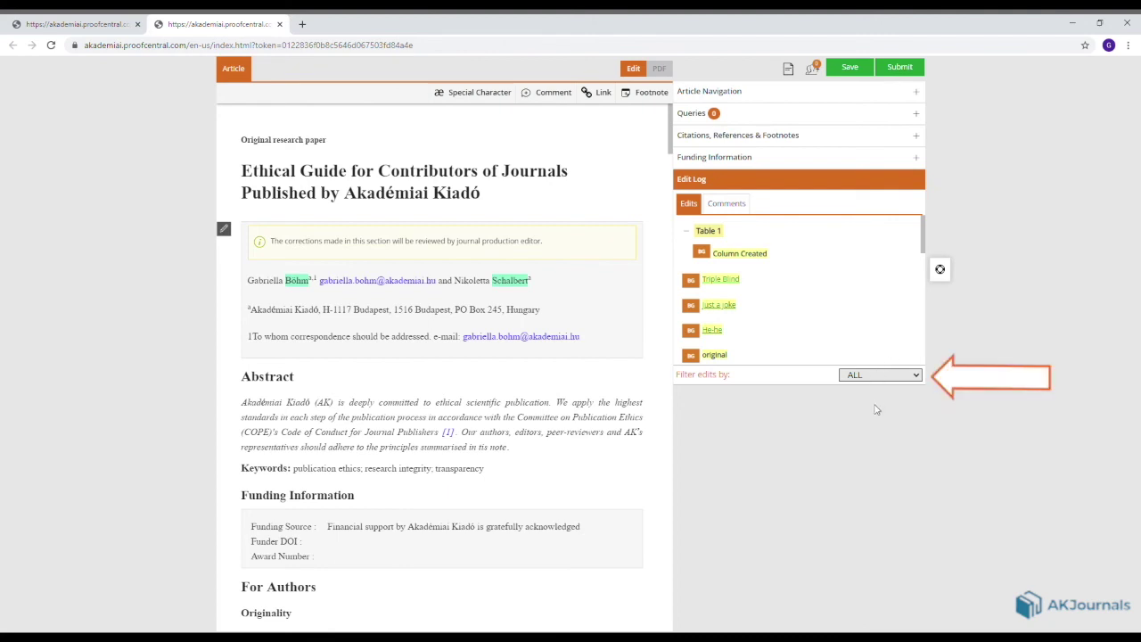
Filter the edit log to Table Edits and jump to the Table 1 Column Created change.
{"action": "key", "text": "Down"}
{"action": "key", "text": "Down"}
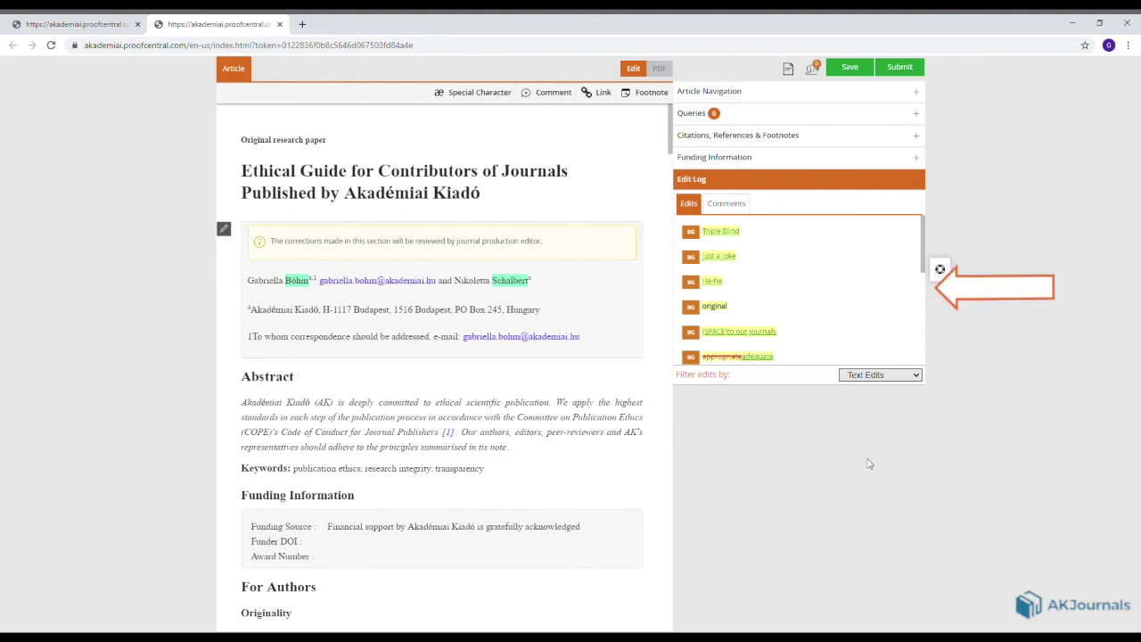
{"action": "key", "text": "Down"}
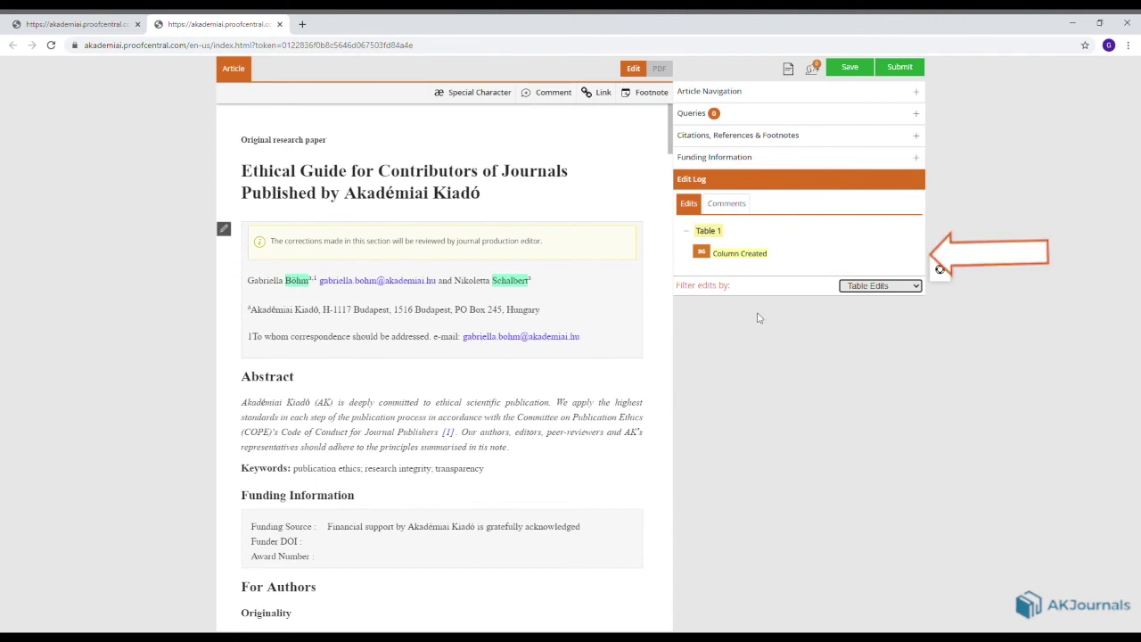
{"action": "left_click", "coordinate": [729, 254]}
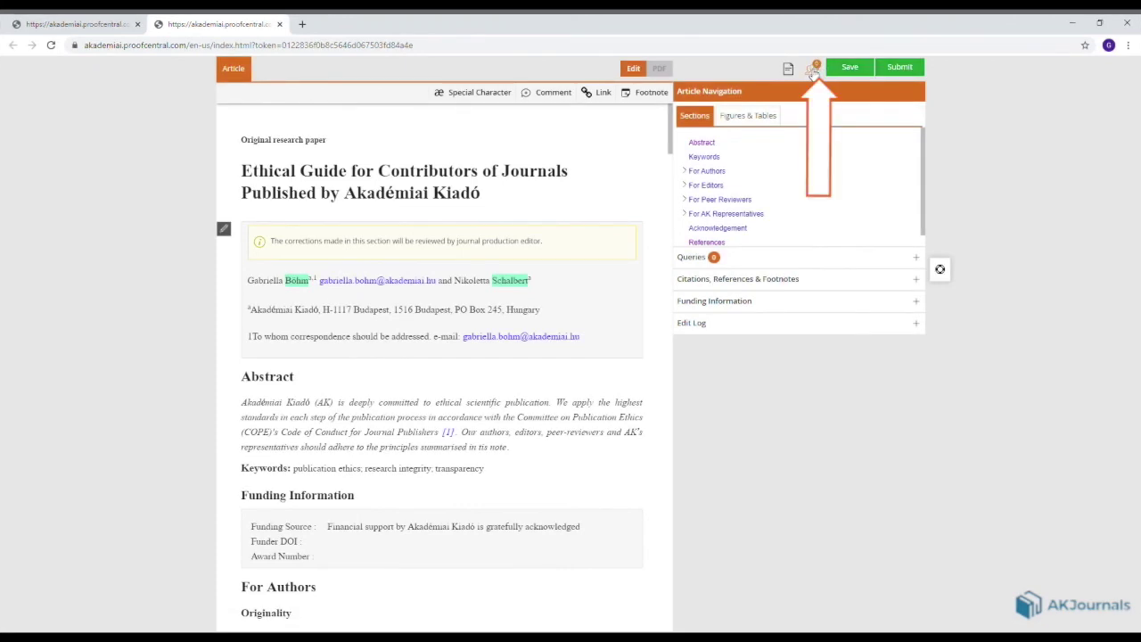
Start a collaborator invitation with the co-author's first name, last name and e-mail address.
{"action": "left_click", "coordinate": [814, 72]}
{"action": "left_click", "coordinate": [720, 145]}
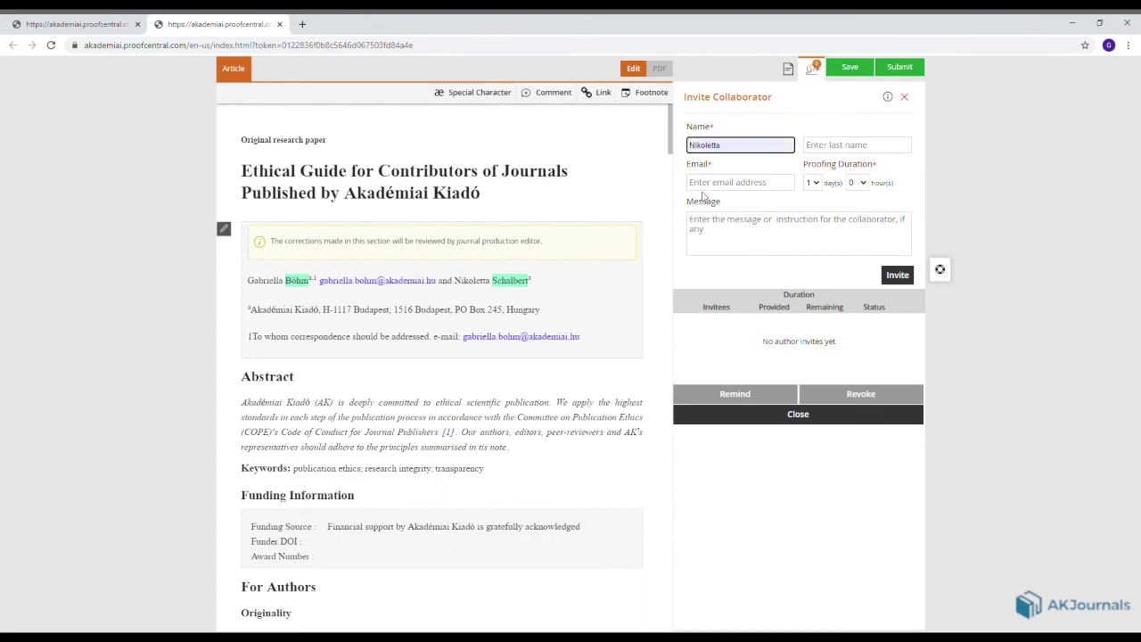
{"action": "left_click", "coordinate": [825, 147]}
{"action": "key", "text": "Tab"}
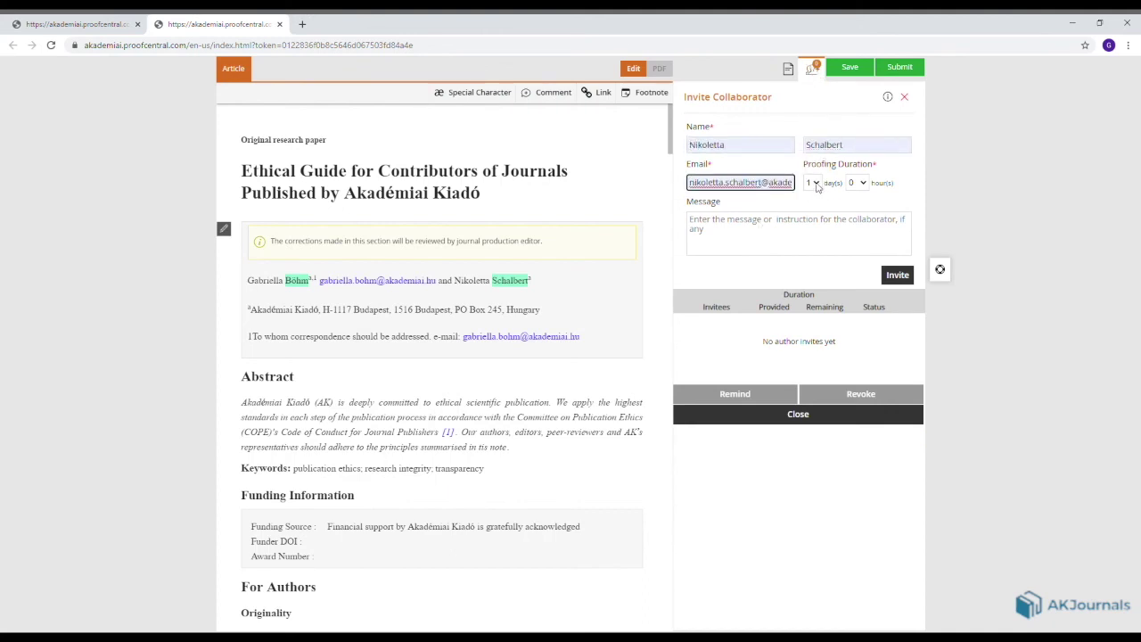
Allow 3 days, add the message 'Drop a message when you are done, pls.' and send the invitation.
{"action": "key", "text": "Tab"}
{"action": "key", "text": "3"}
{"action": "left_click", "coordinate": [811, 231]}
{"action": "type", "text": "Drop a me"}
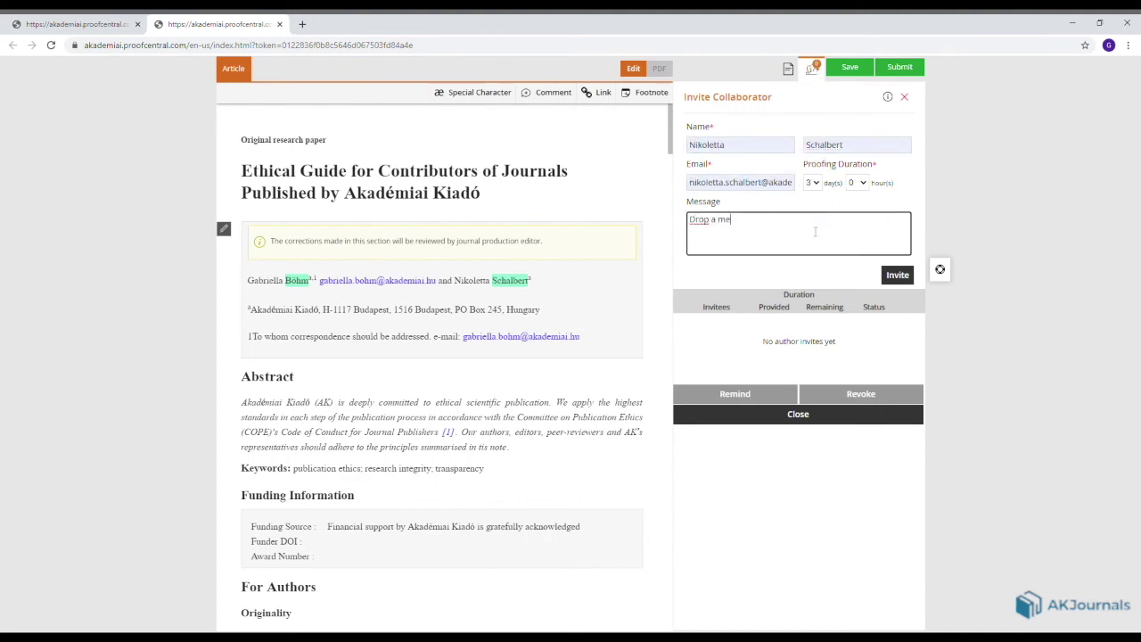
{"action": "type", "text": "ssage when you are done, pls."}
{"action": "left_click", "coordinate": [897, 277]}
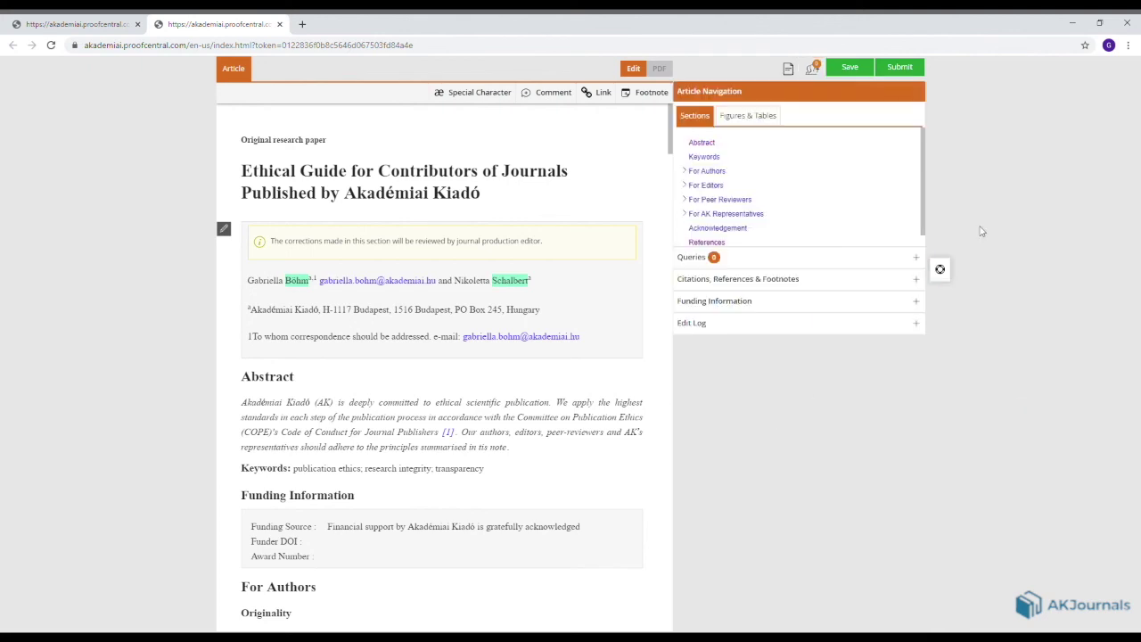
{"action": "left_click", "coordinate": [922, 328]}
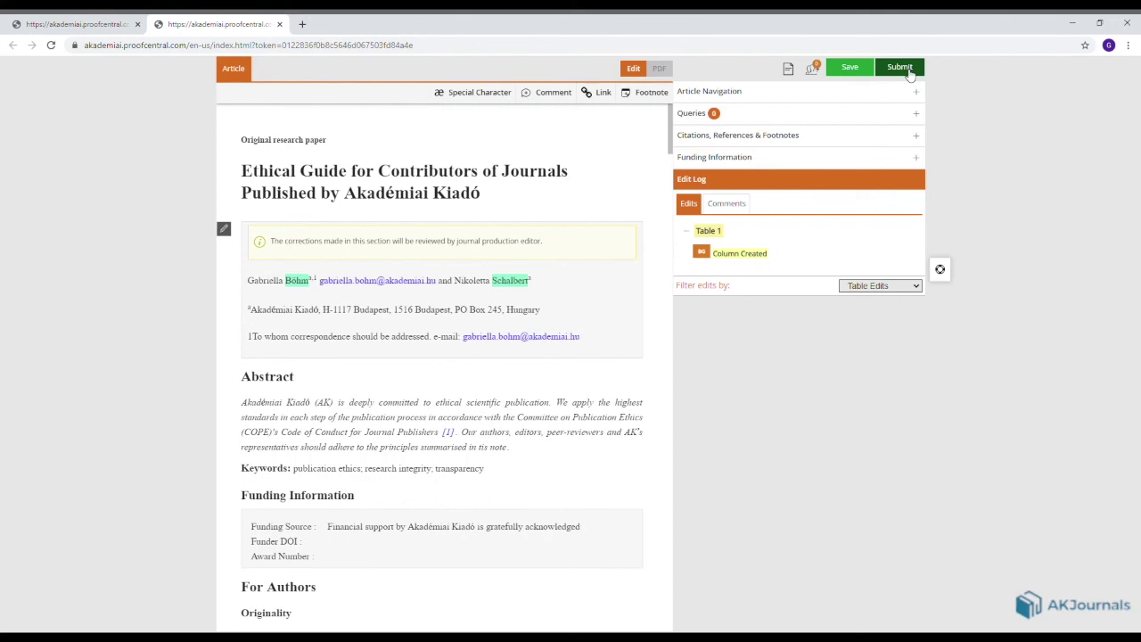
Render a PDF preview of the proof with its marked-up corrections.
{"action": "left_click", "coordinate": [787, 72]}
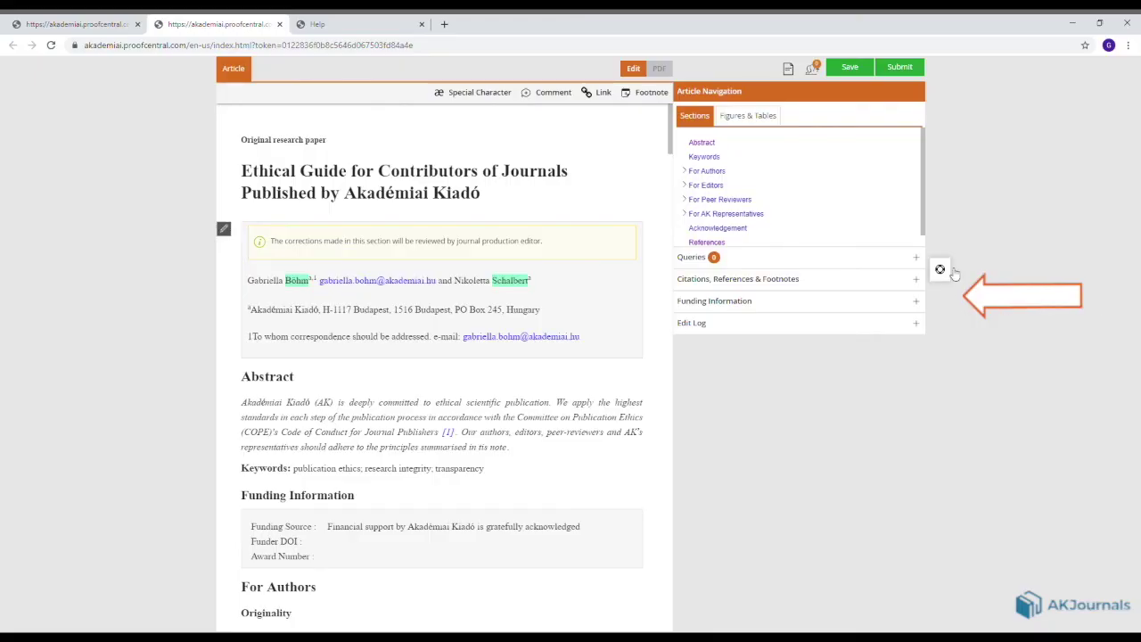
Open the Citations, References & Footnotes help topic and scroll to 3.1 Insert a New Reference.
{"action": "left_click", "coordinate": [940, 269]}
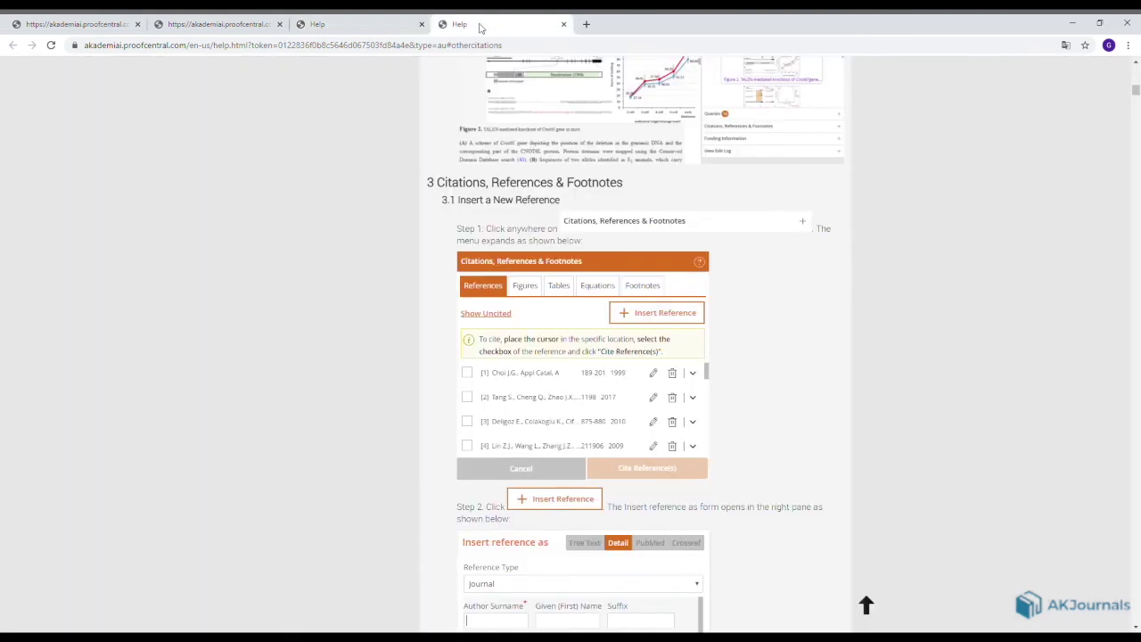
{"action": "scroll", "coordinate": [530, 230], "scroll_direction": "down", "scroll_amount": 1}
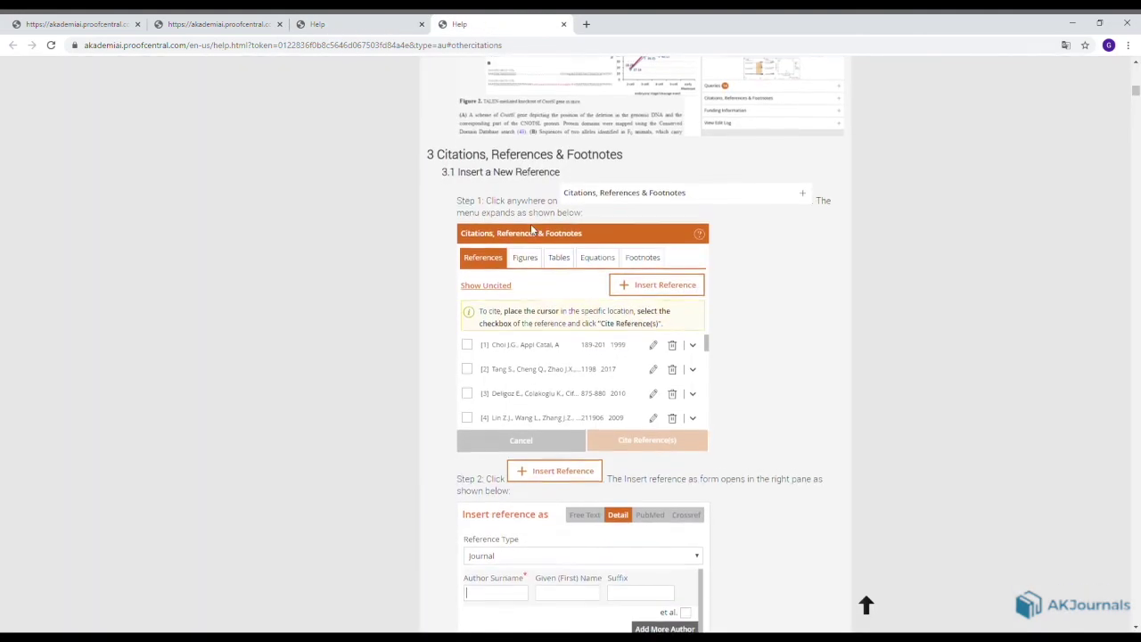
{"action": "scroll", "coordinate": [530, 230], "scroll_direction": "down", "scroll_amount": 4}
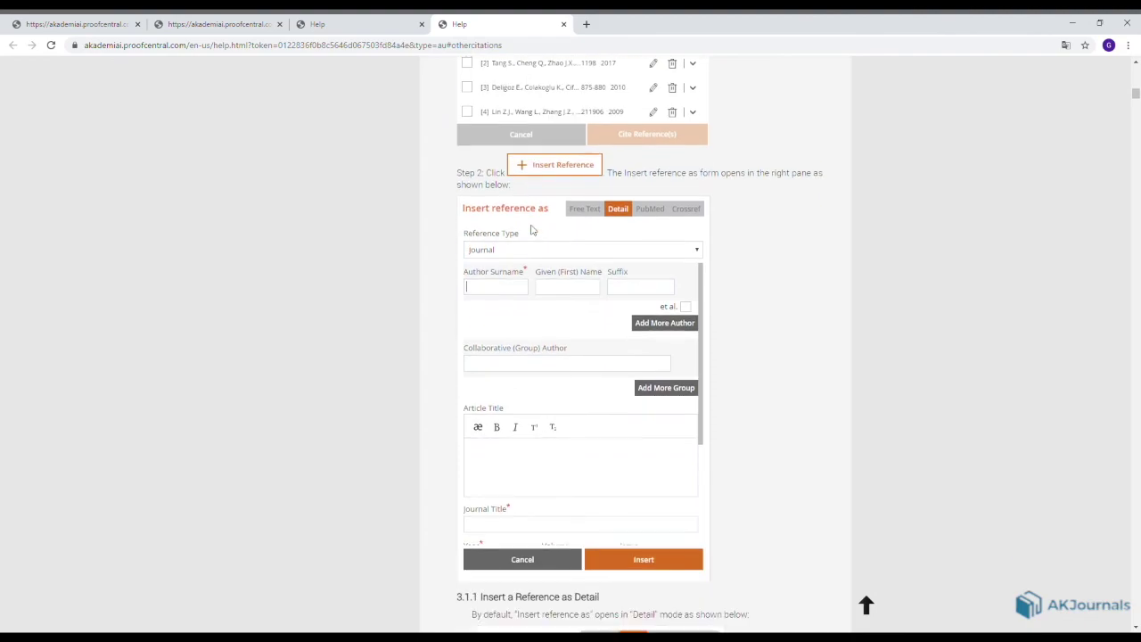